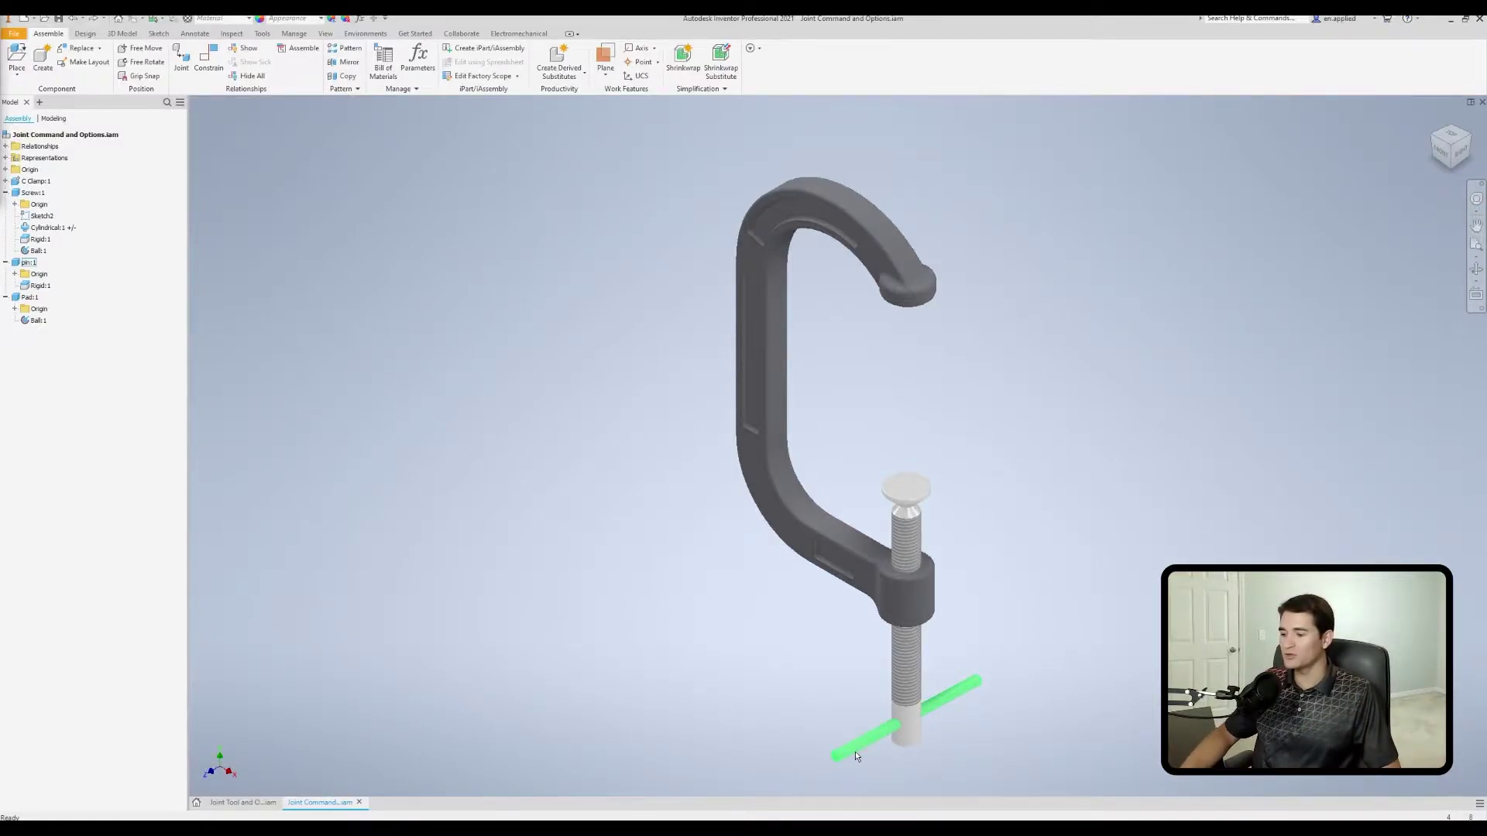
# Move the pin handle of the finished clamp to examine how the screw rotates and slides through the frame.
pyautogui.moveTo(855, 751)
pyautogui.mouseDown()
pyautogui.moveTo(941, 758)
pyautogui.moveTo(867, 739)
pyautogui.moveTo(880, 691)
pyautogui.moveTo(883, 769)
pyautogui.moveTo(868, 756)
pyautogui.mouseUp()
pyautogui.scroll(-3, 807, 678)
pyautogui.moveTo(784, 620); pyautogui.dragTo(722, 467, button='middle')
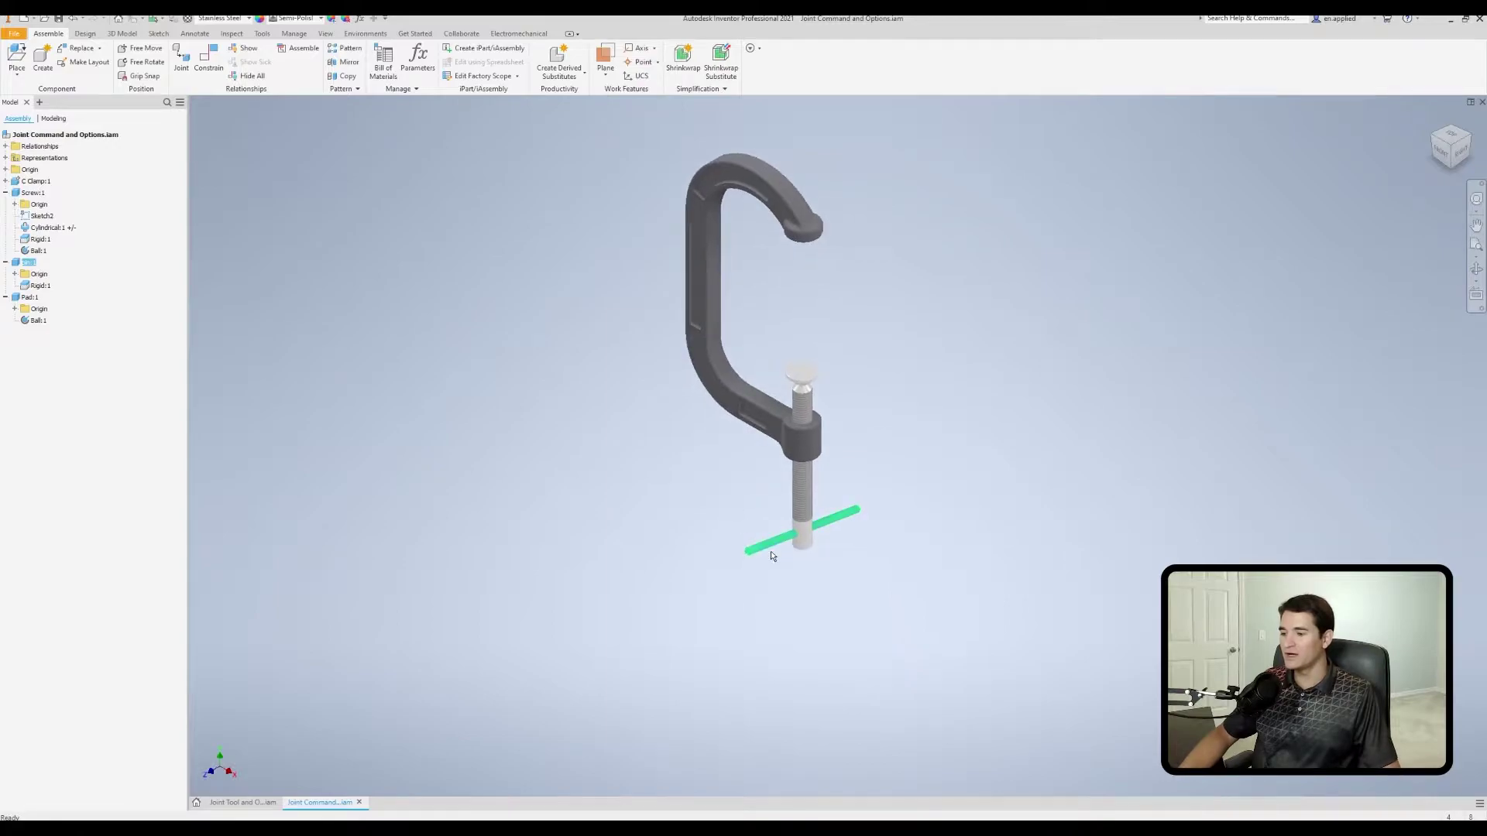
pyautogui.moveTo(771, 553); pyautogui.dragTo(830, 533)
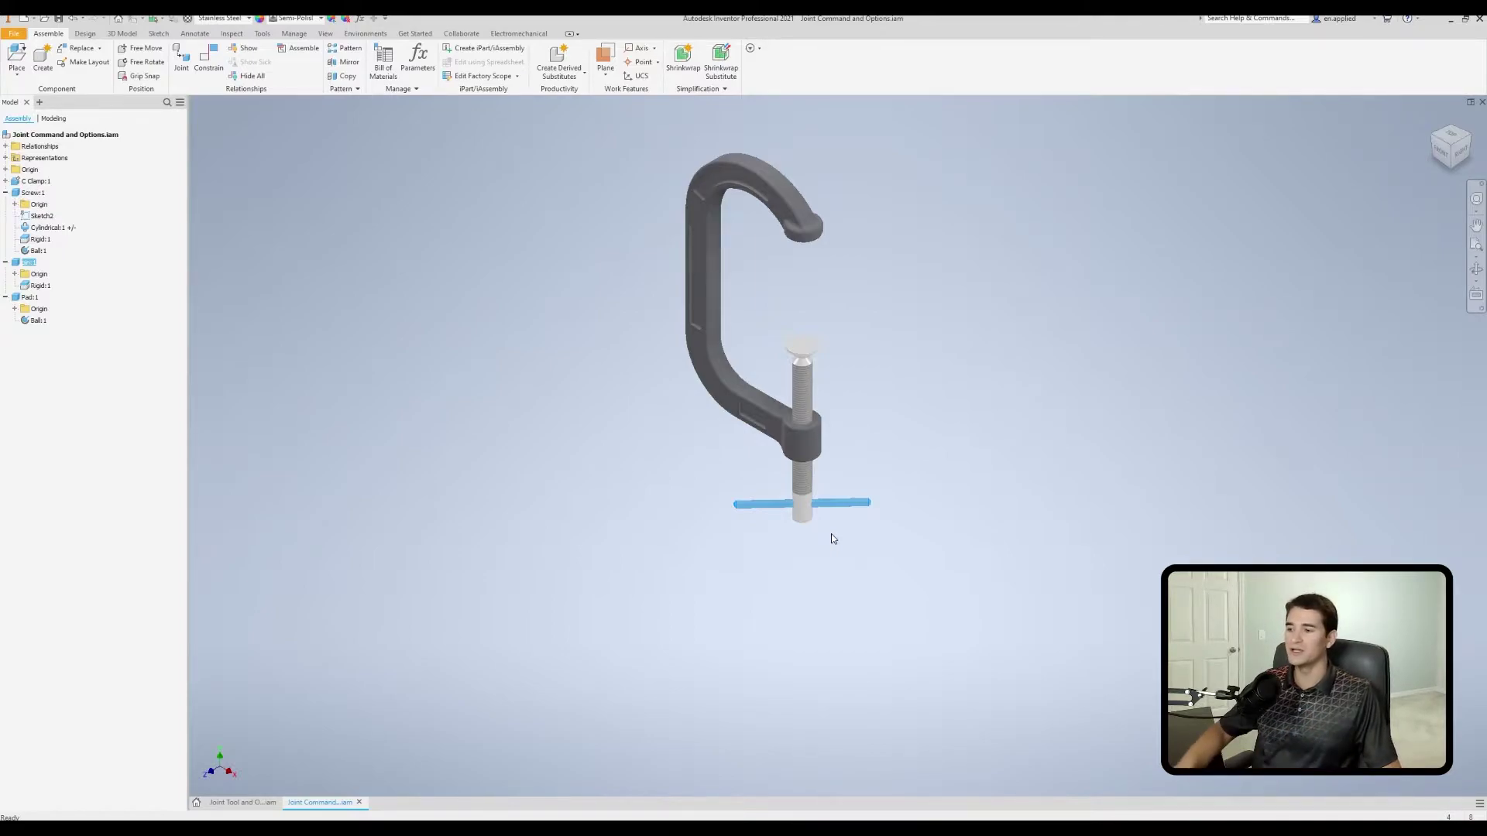
# Swivel the pad on the end of the screw to examine its ball joint motion.
pyautogui.scroll(5, 859, 341)
pyautogui.click(748, 344)
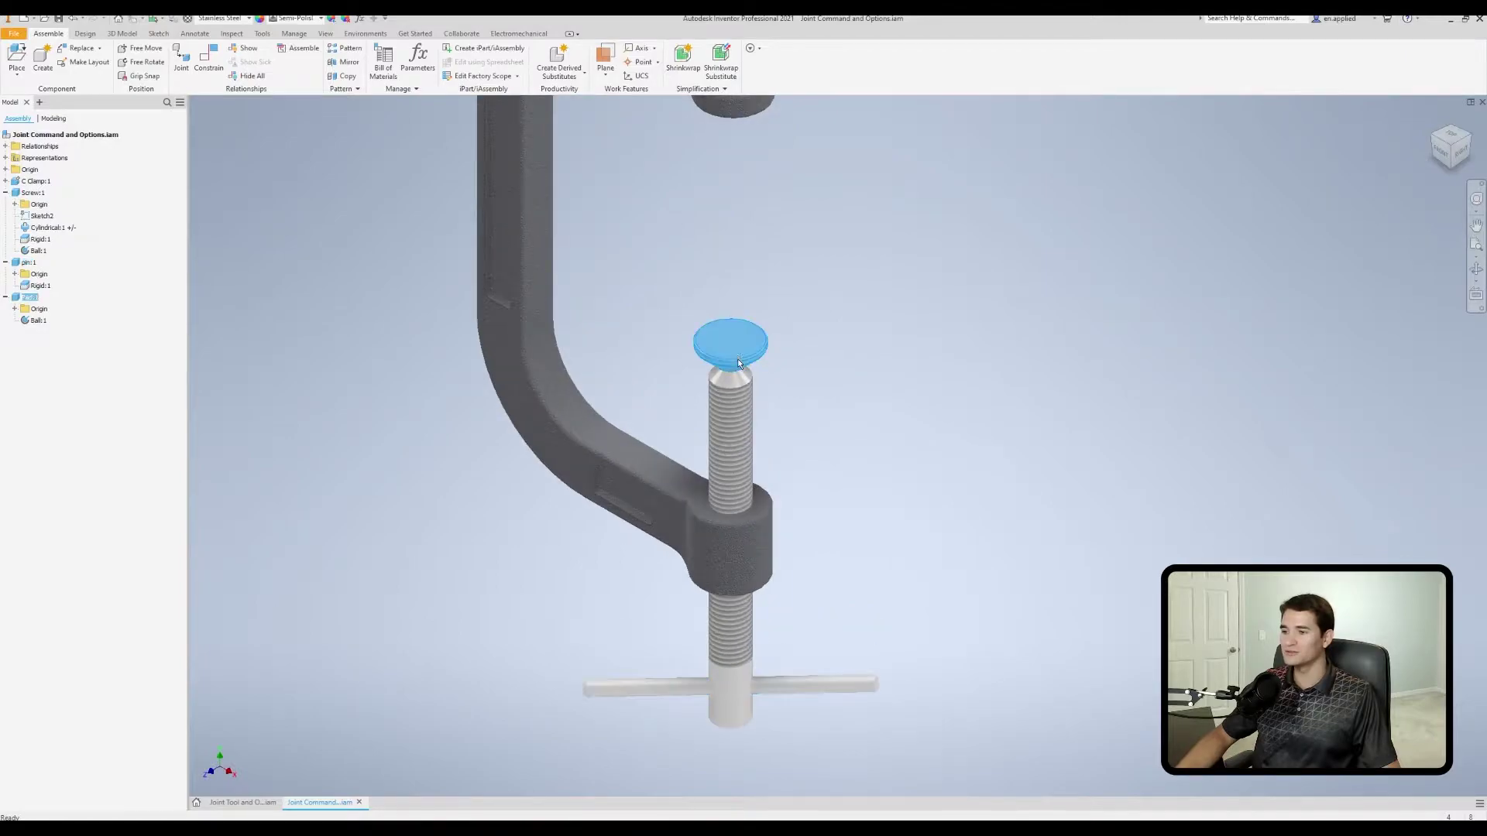
pyautogui.moveTo(748, 343); pyautogui.dragTo(857, 389)
pyautogui.keyDown('shift'); pyautogui.moveTo(857, 389); pyautogui.dragTo(745, 343, button='middle'); pyautogui.keyUp('shift')
pyautogui.moveTo(745, 343)
pyautogui.mouseDown()
pyautogui.moveTo(728, 327)
pyautogui.moveTo(768, 338)
pyautogui.moveTo(763, 348)
pyautogui.mouseUp()
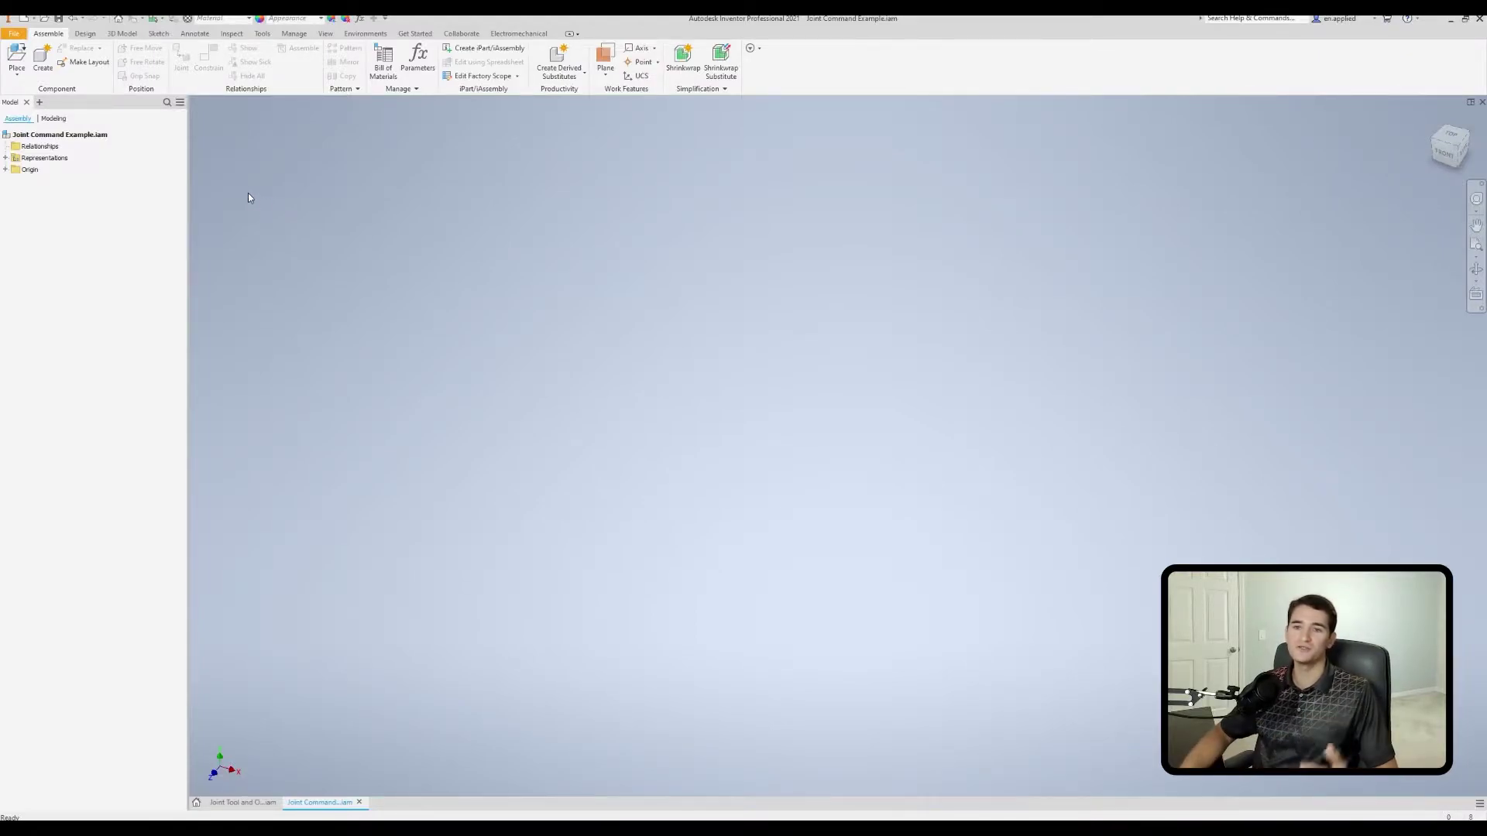
# Place one C Clamp part from the Ball Example folder, grounded at the assembly origin.
pyautogui.click(16, 65)
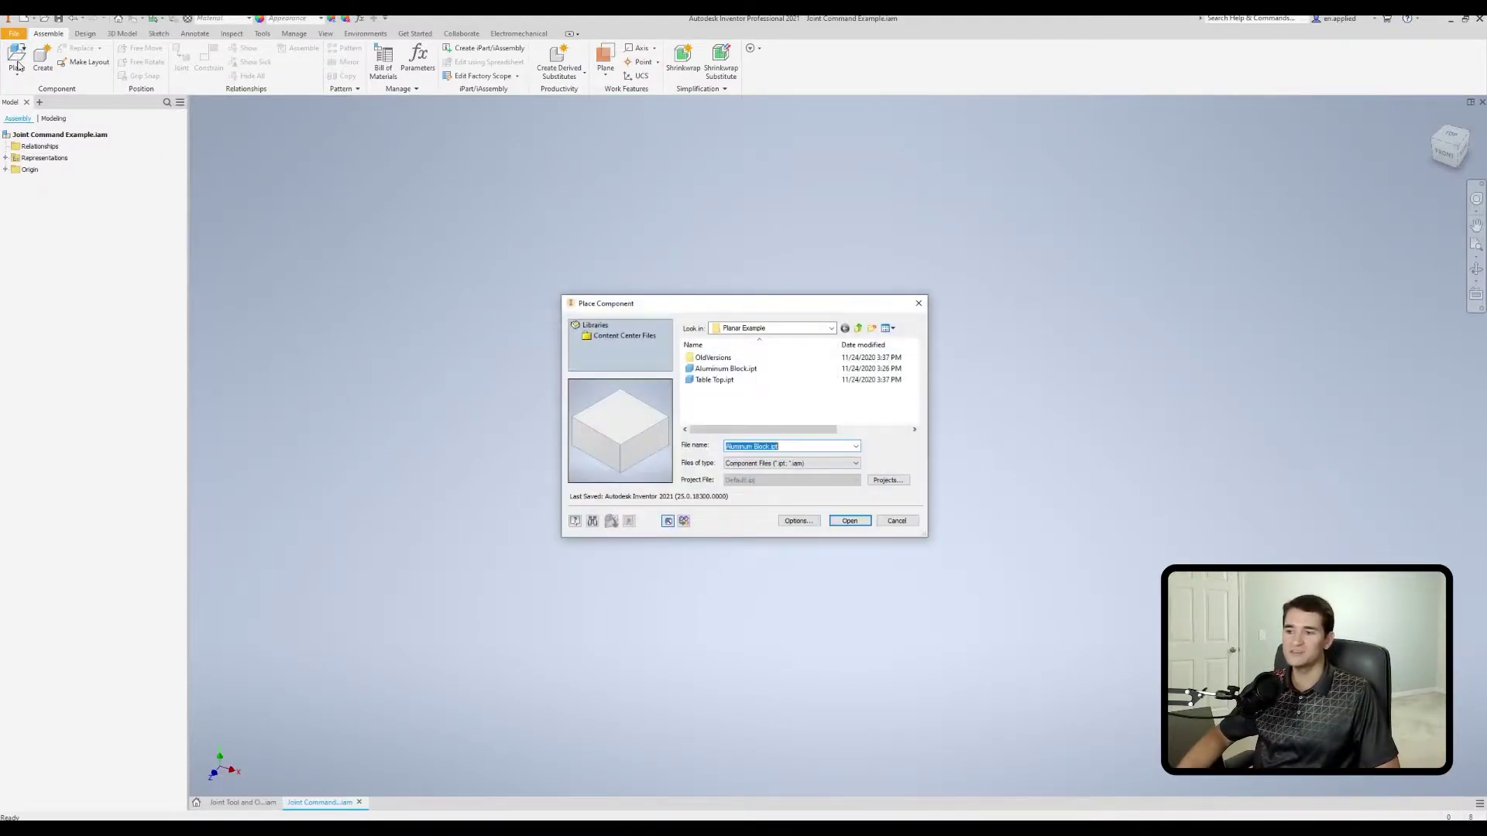
pyautogui.click(858, 328)
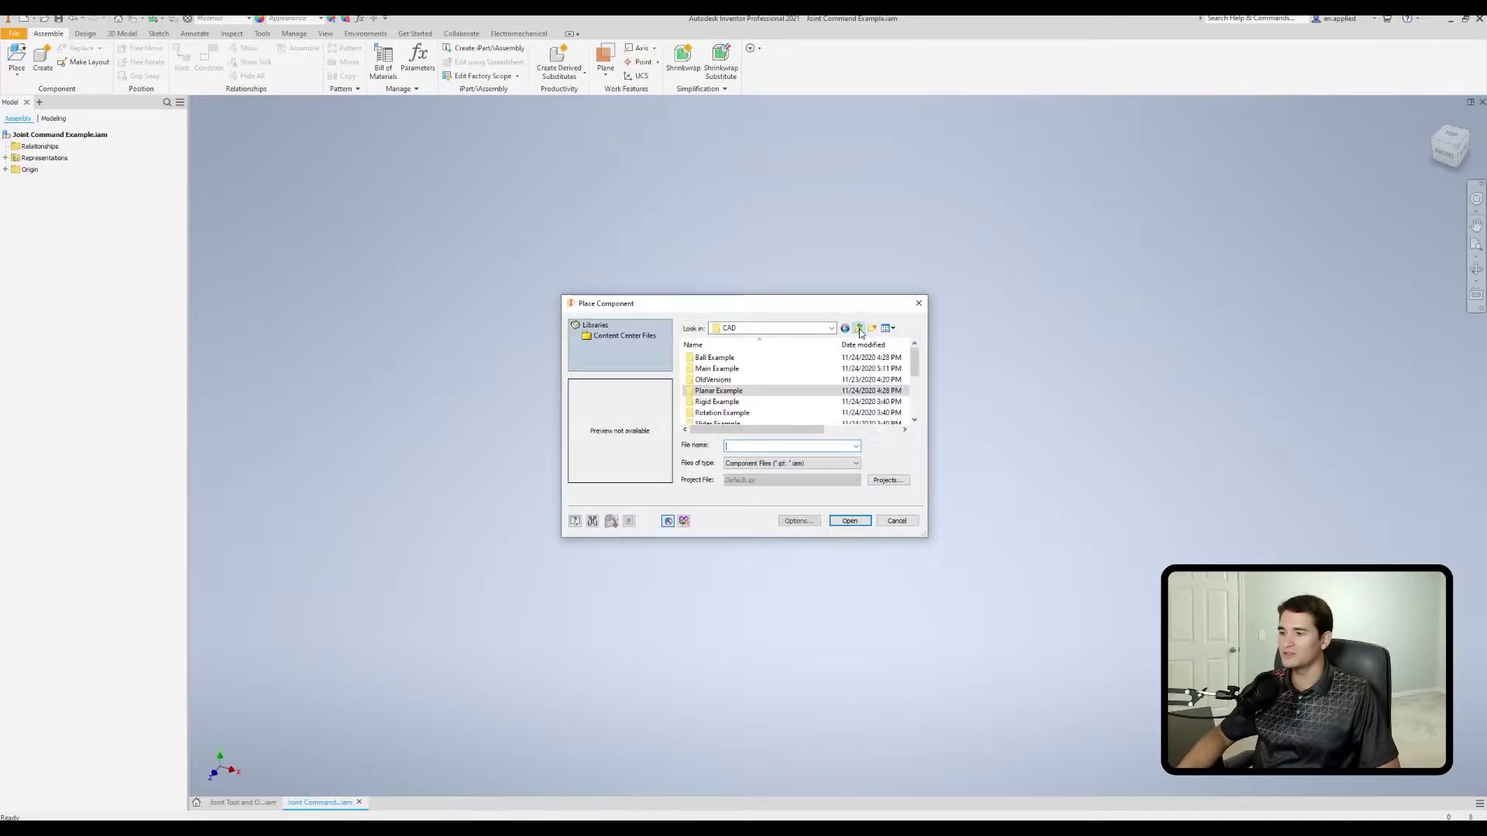
pyautogui.doubleClick(720, 358)
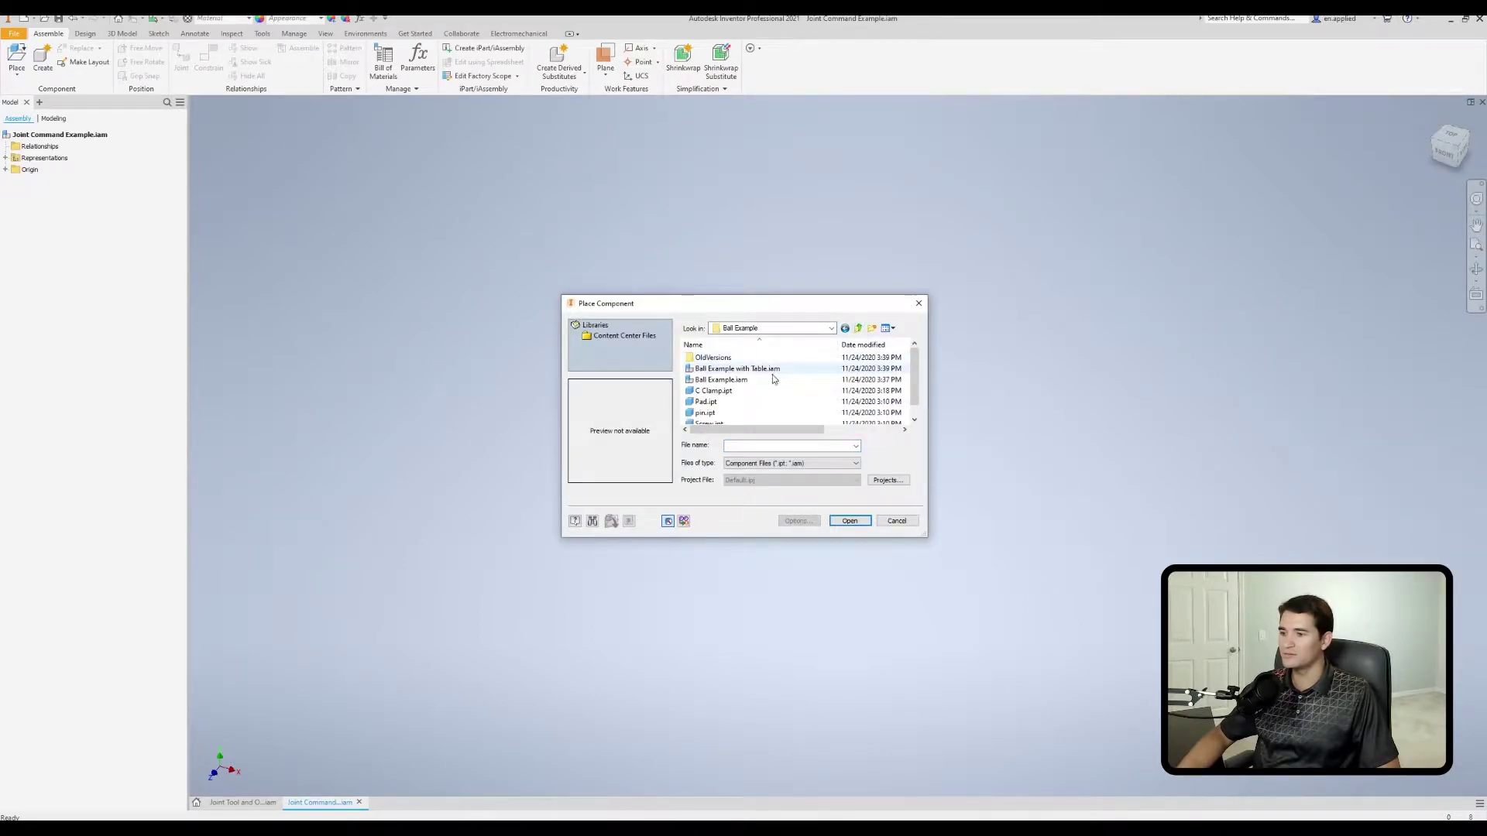
pyautogui.doubleClick(733, 378)
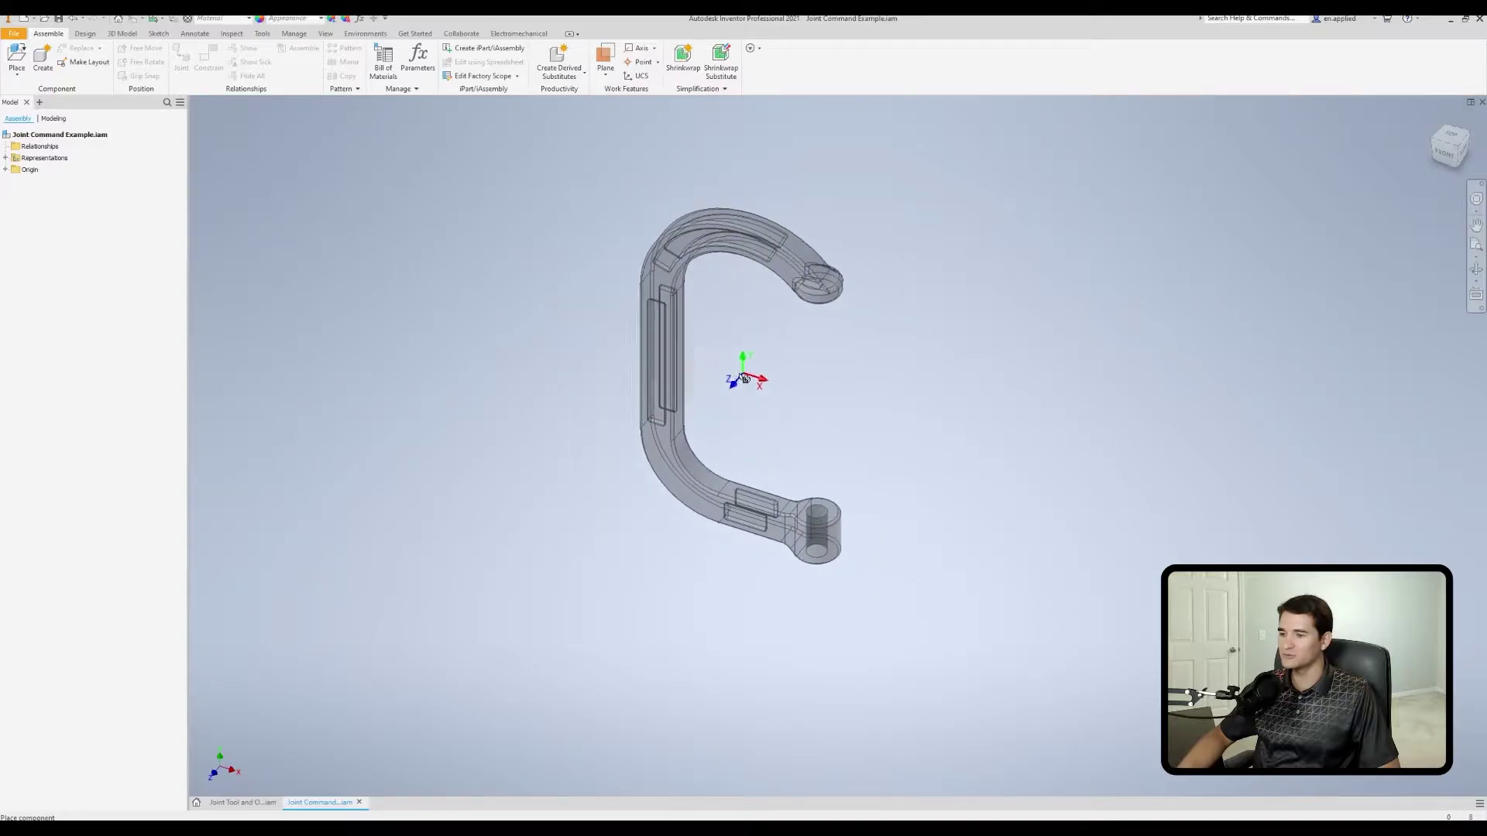
pyautogui.rightClick(750, 389)
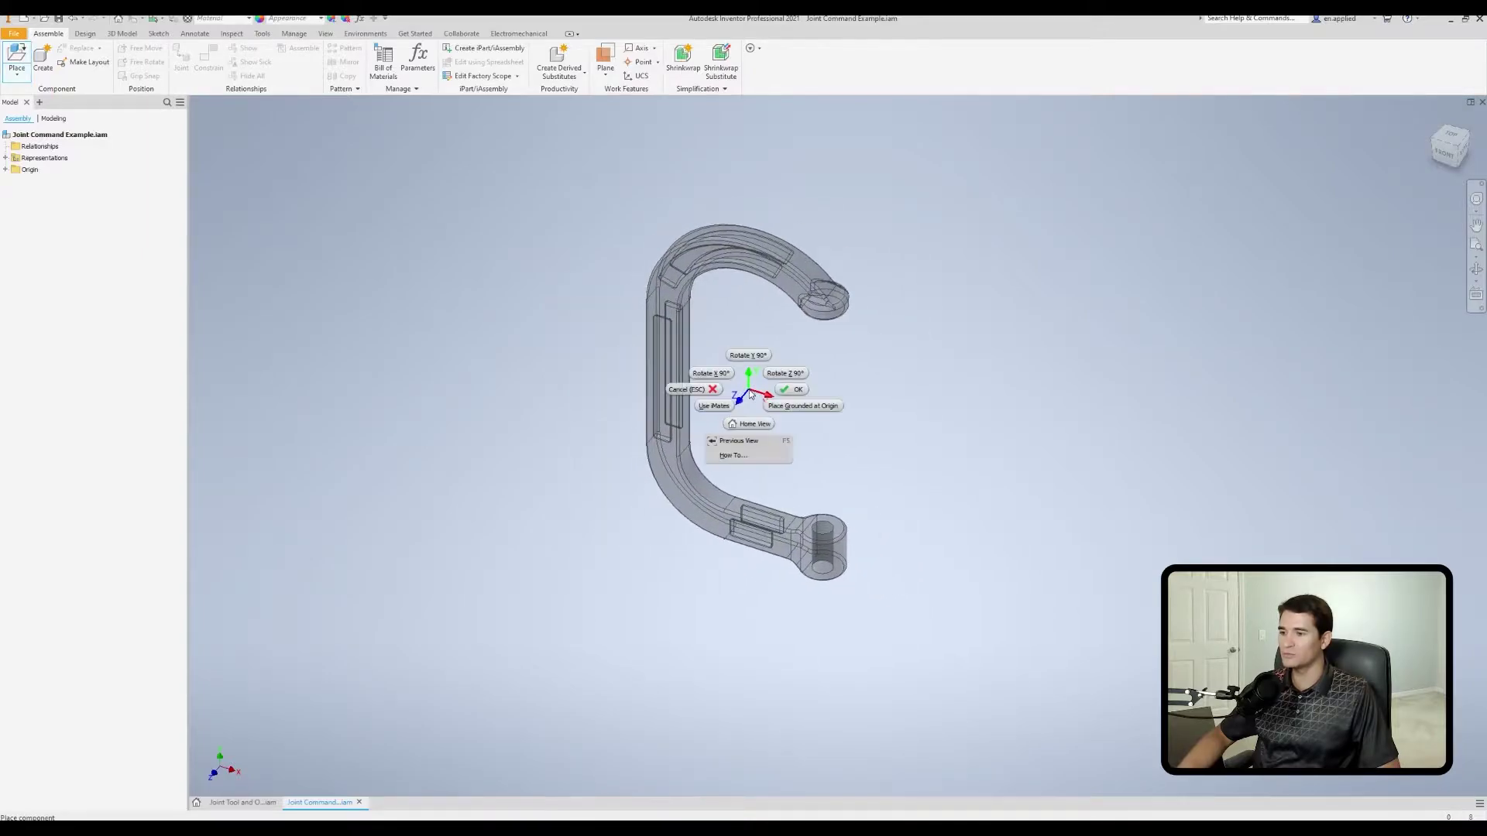
pyautogui.click(792, 407)
pyautogui.press('Escape')
pyautogui.keyDown('shift'); pyautogui.moveTo(797, 410); pyautogui.dragTo(844, 412, button='middle'); pyautogui.keyUp('shift')
pyautogui.hotkey('ctrl', 'v')
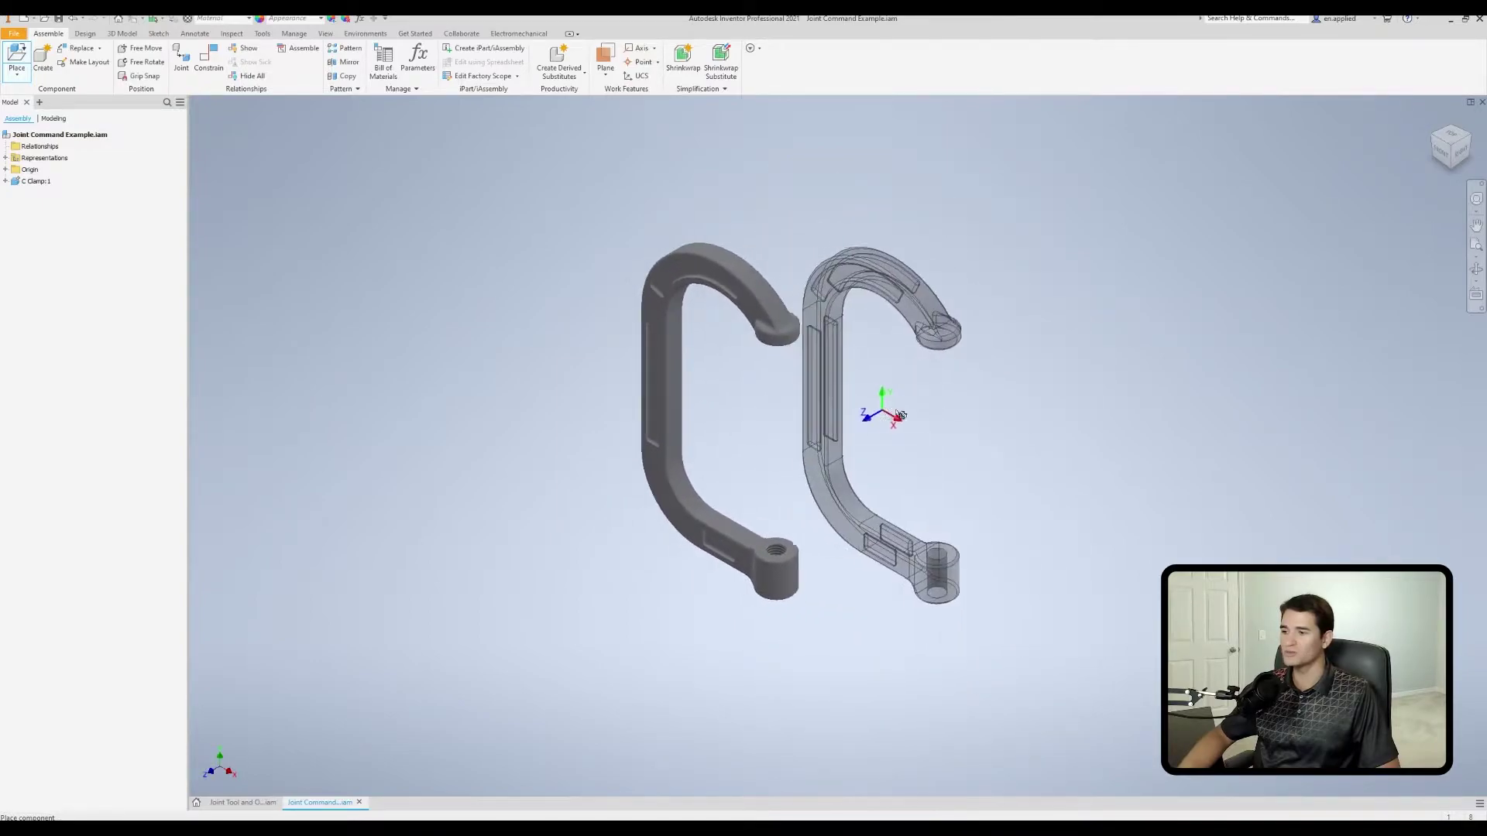
pyautogui.rightClick(947, 405)
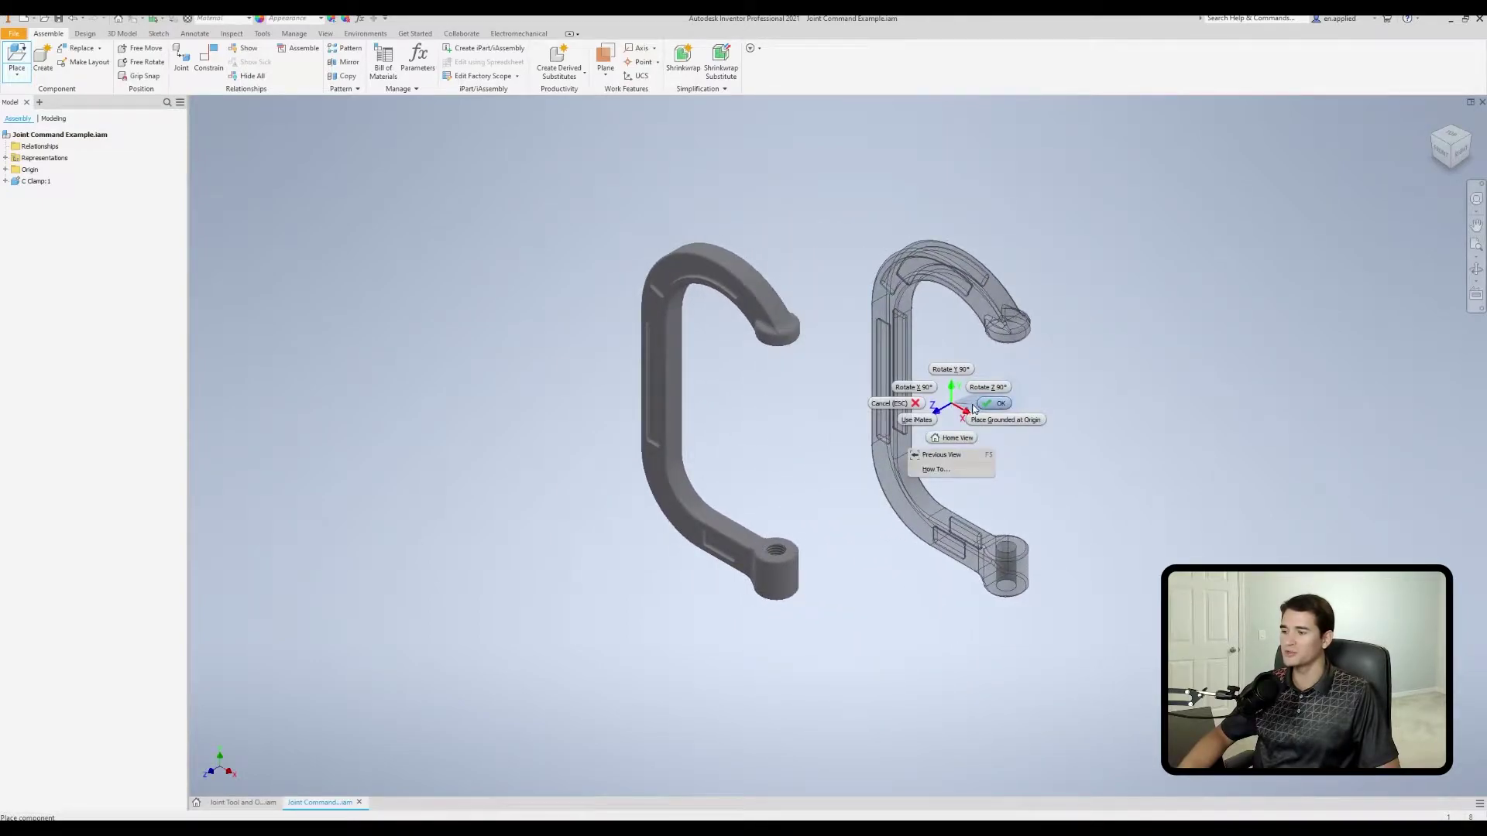
pyautogui.press('Escape')
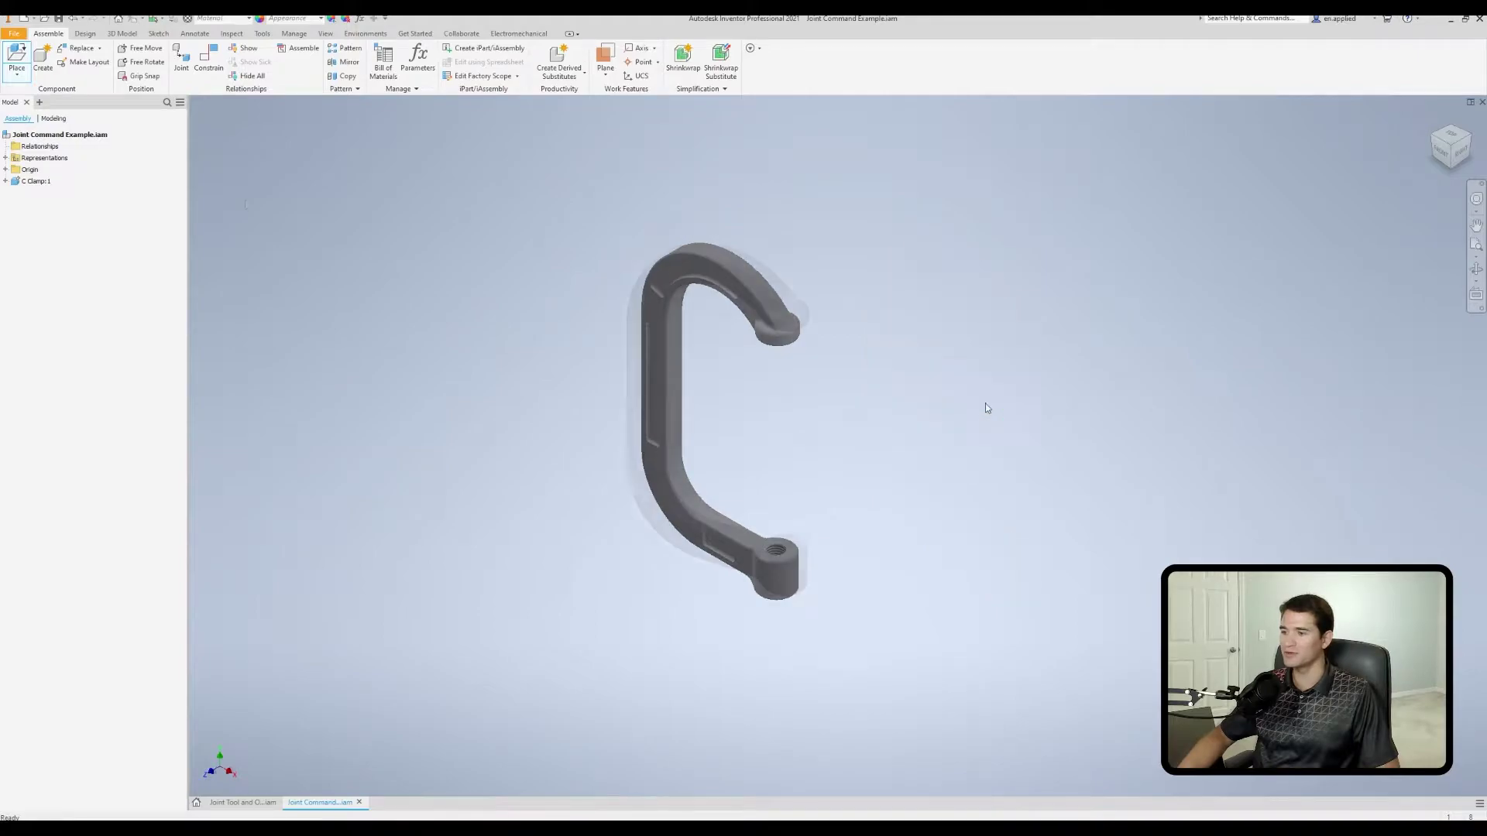
pyautogui.press('F5')
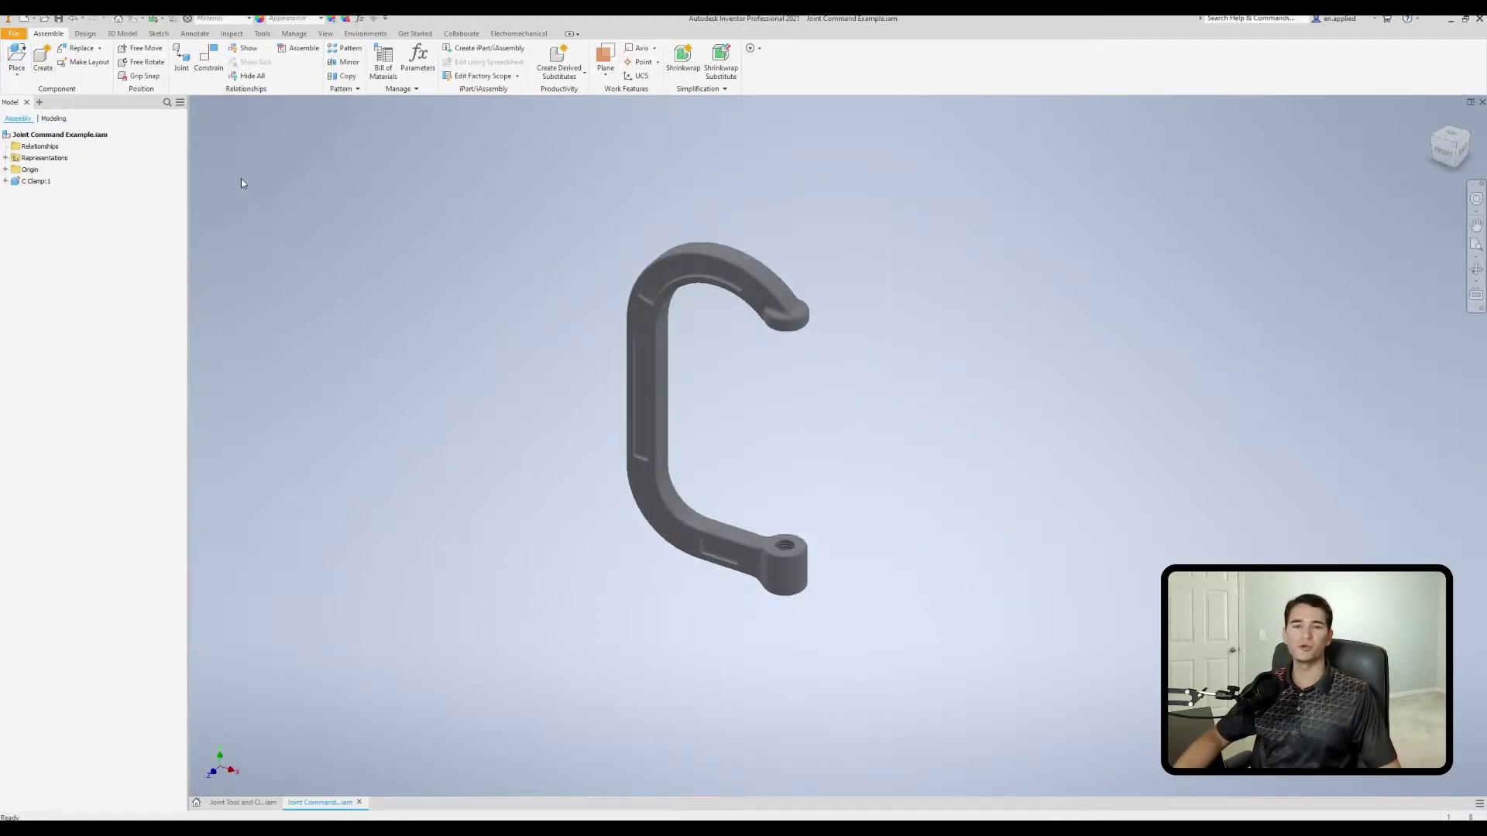
# Start a joint and review its angular and linear limit settings and the available joint types.
pyautogui.click(181, 59)
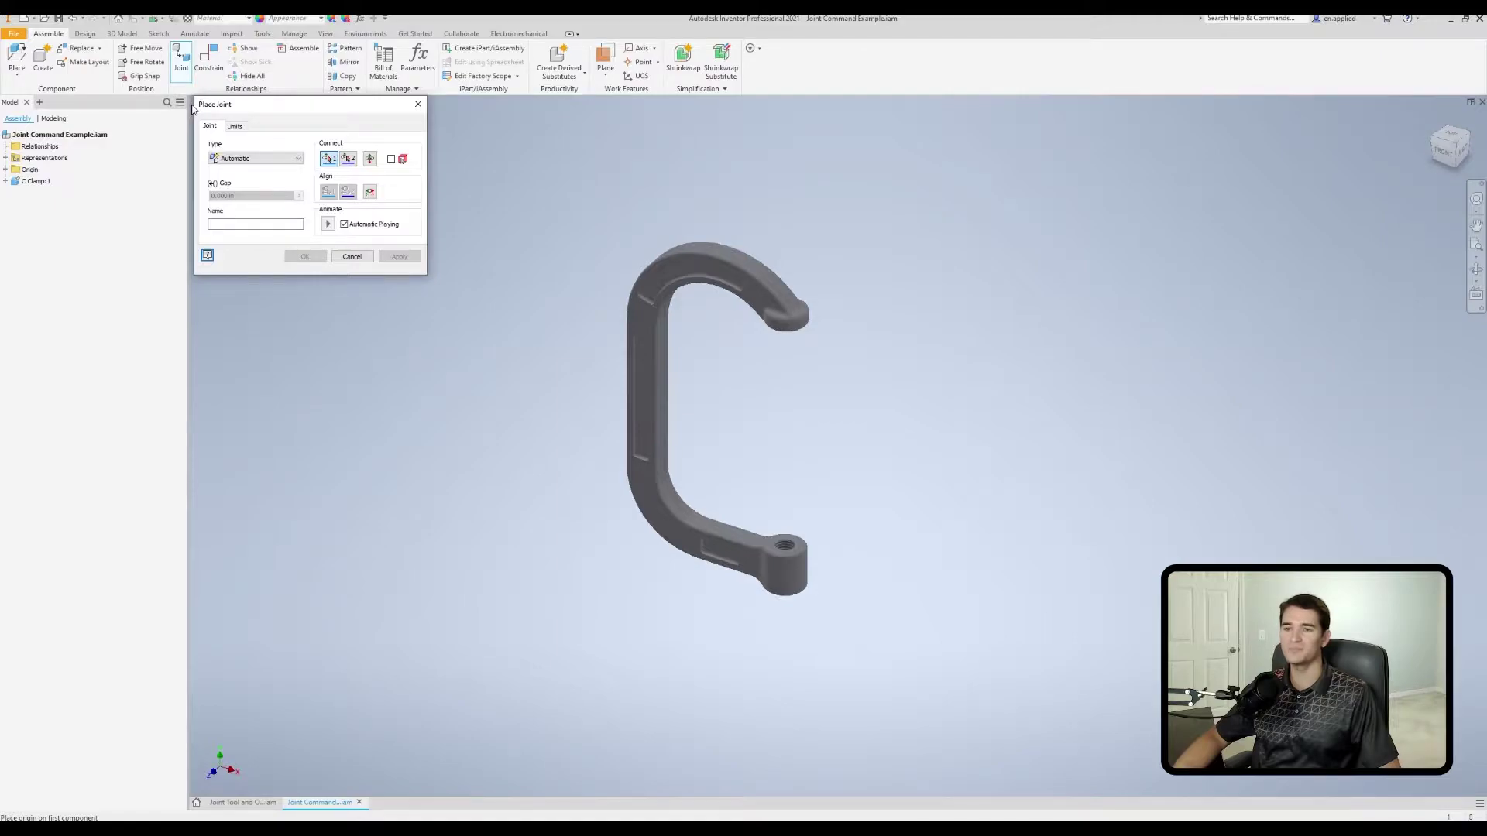
pyautogui.click(239, 133)
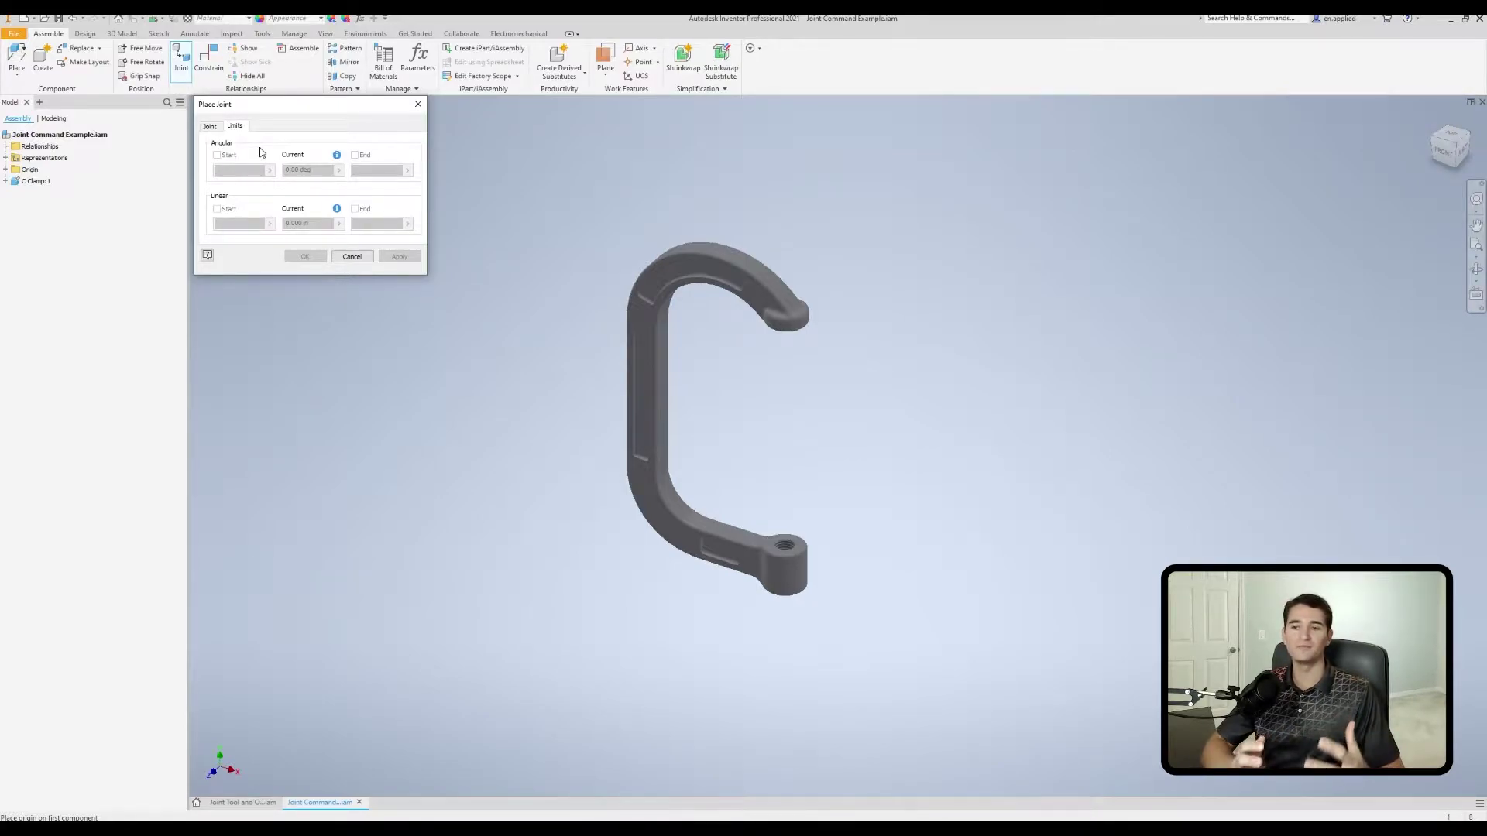
pyautogui.click(214, 132)
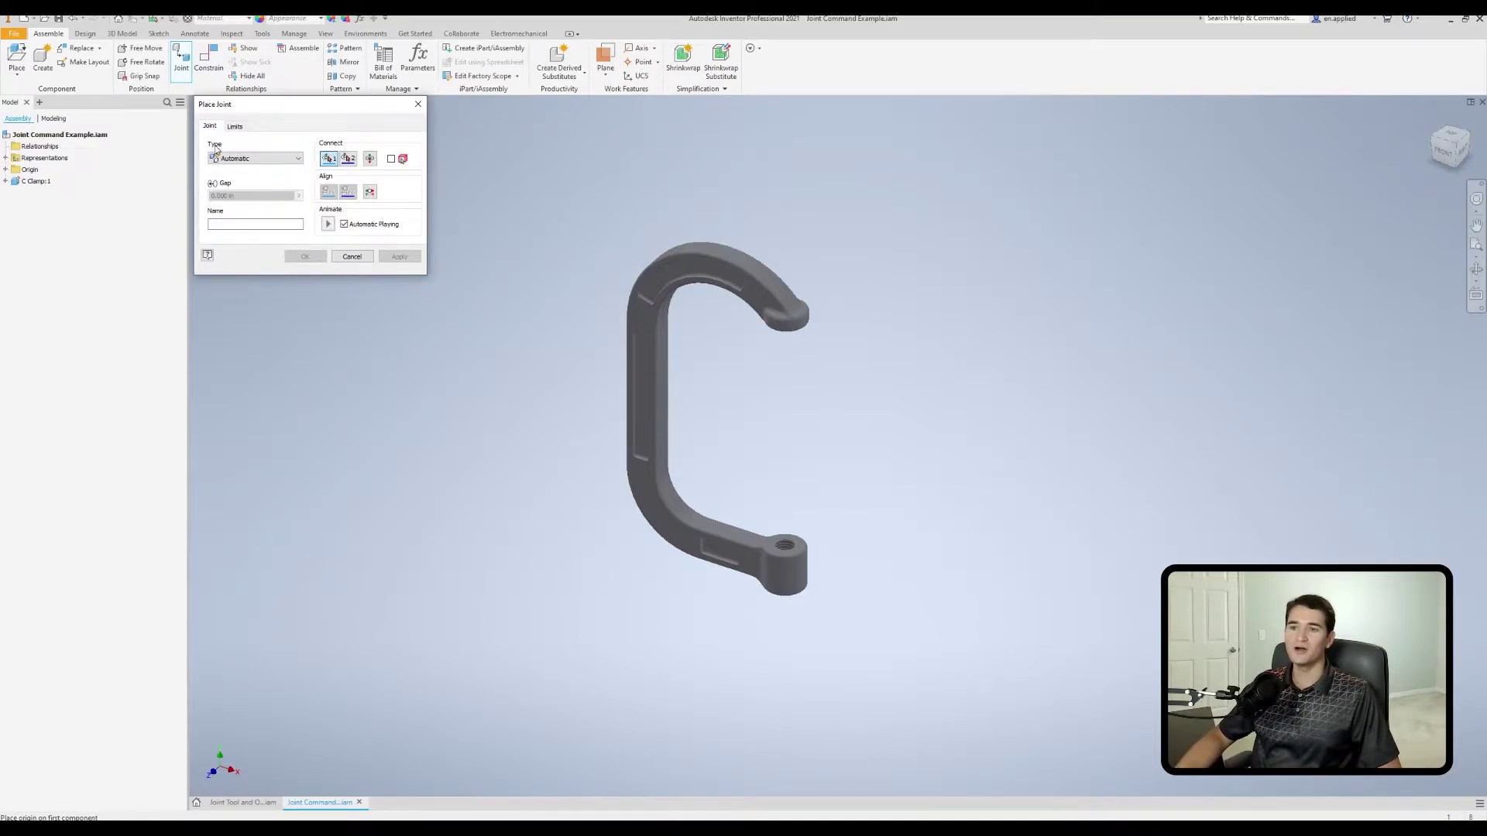
pyautogui.click(258, 160)
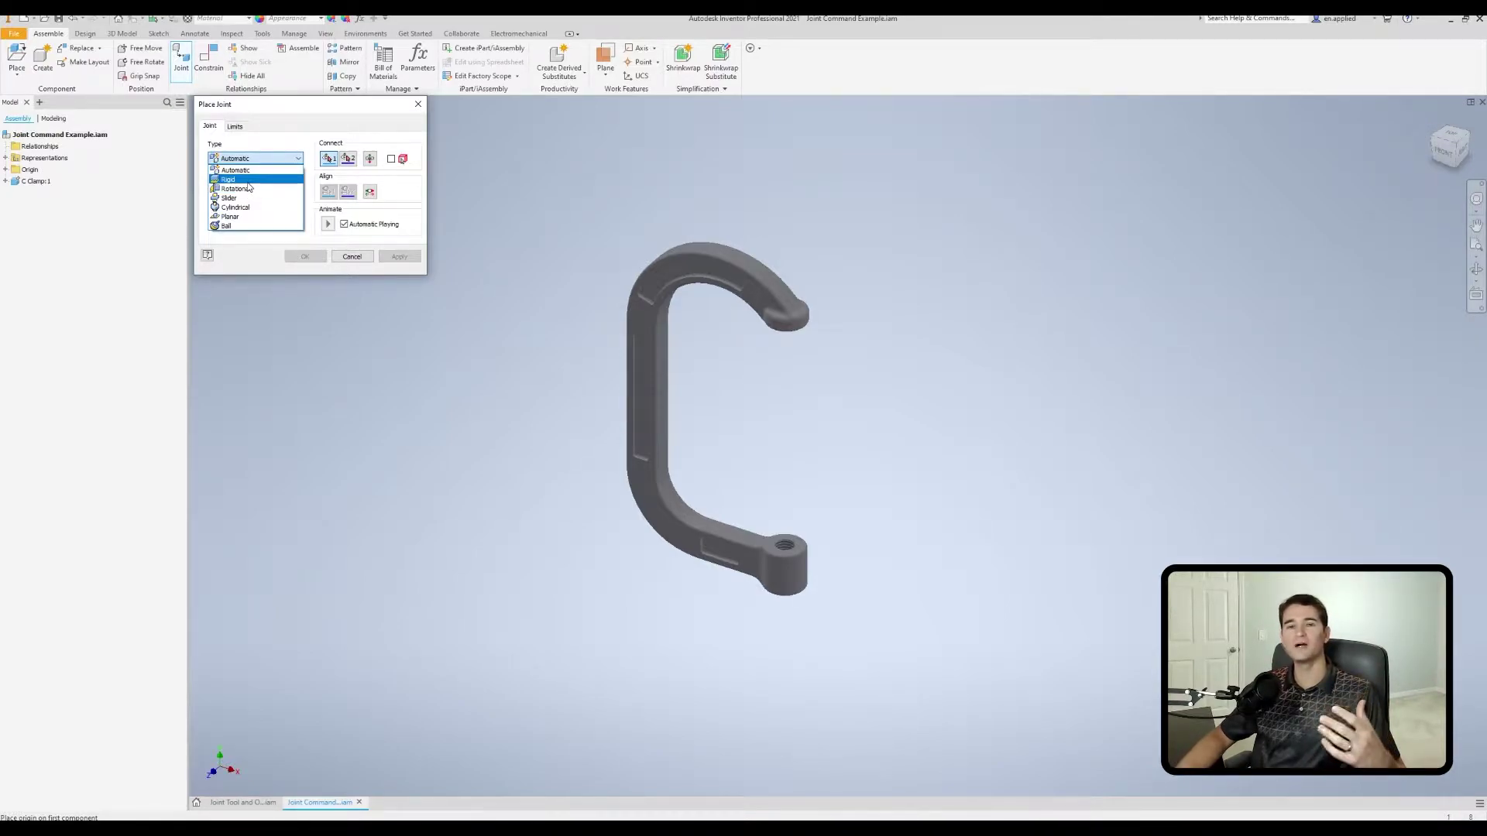
pyautogui.click(277, 143)
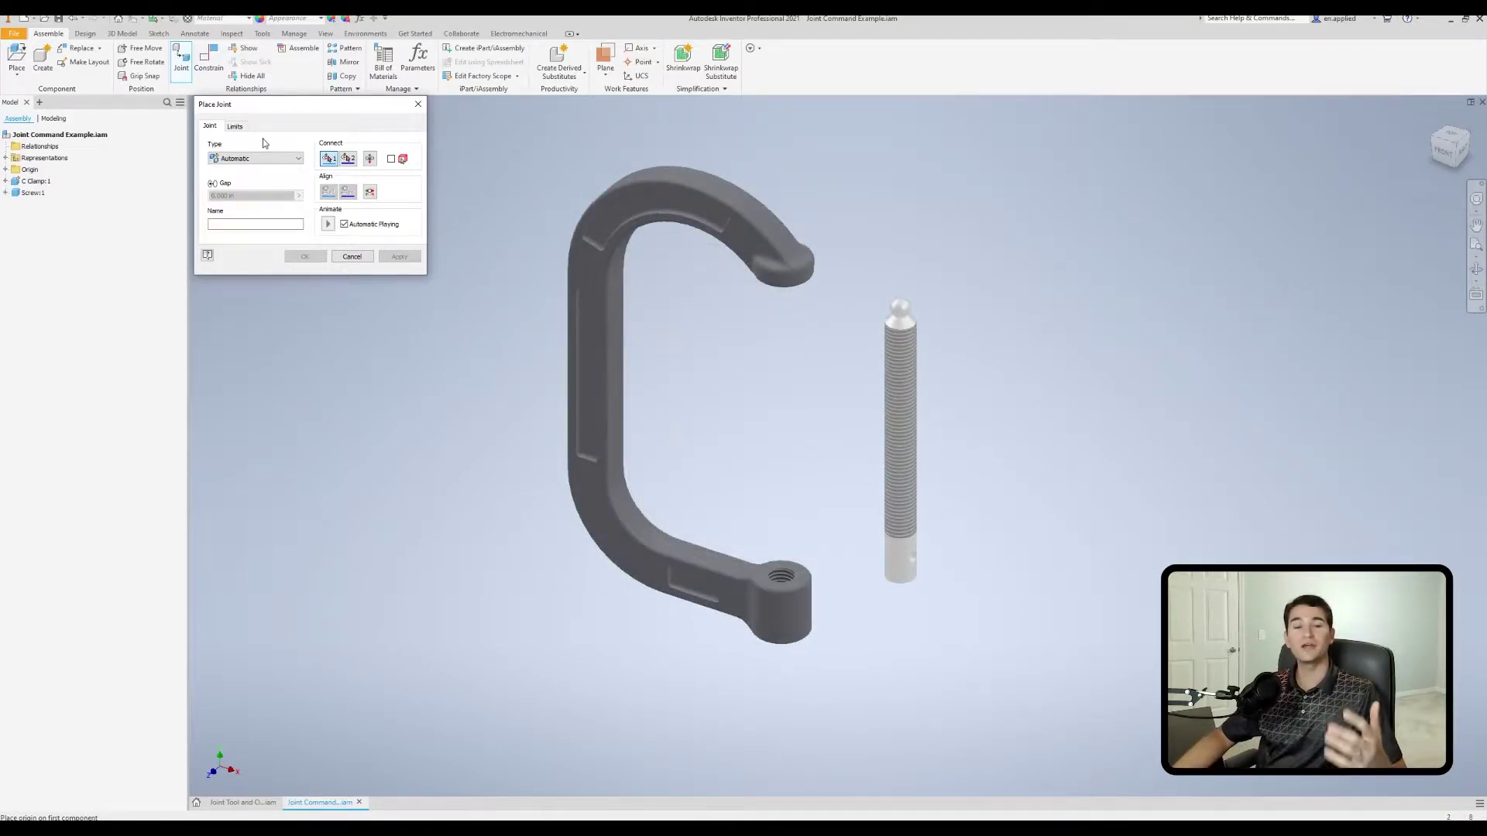
# Try a cylindrical joint from the midpoint of the screw's axis to the middle of the clamp's threaded hole.
pyautogui.click(271, 160)
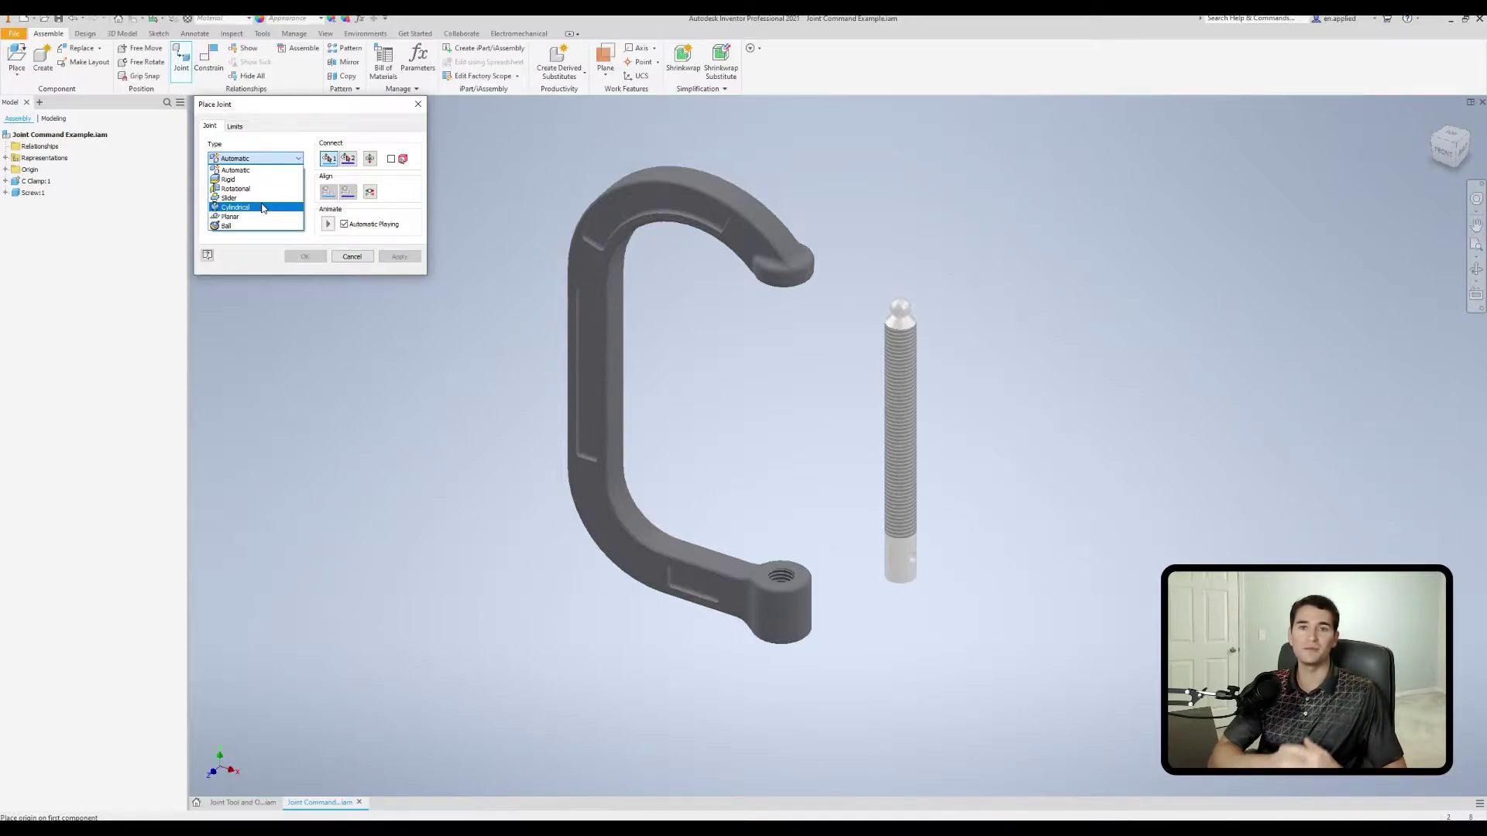
pyautogui.click(263, 208)
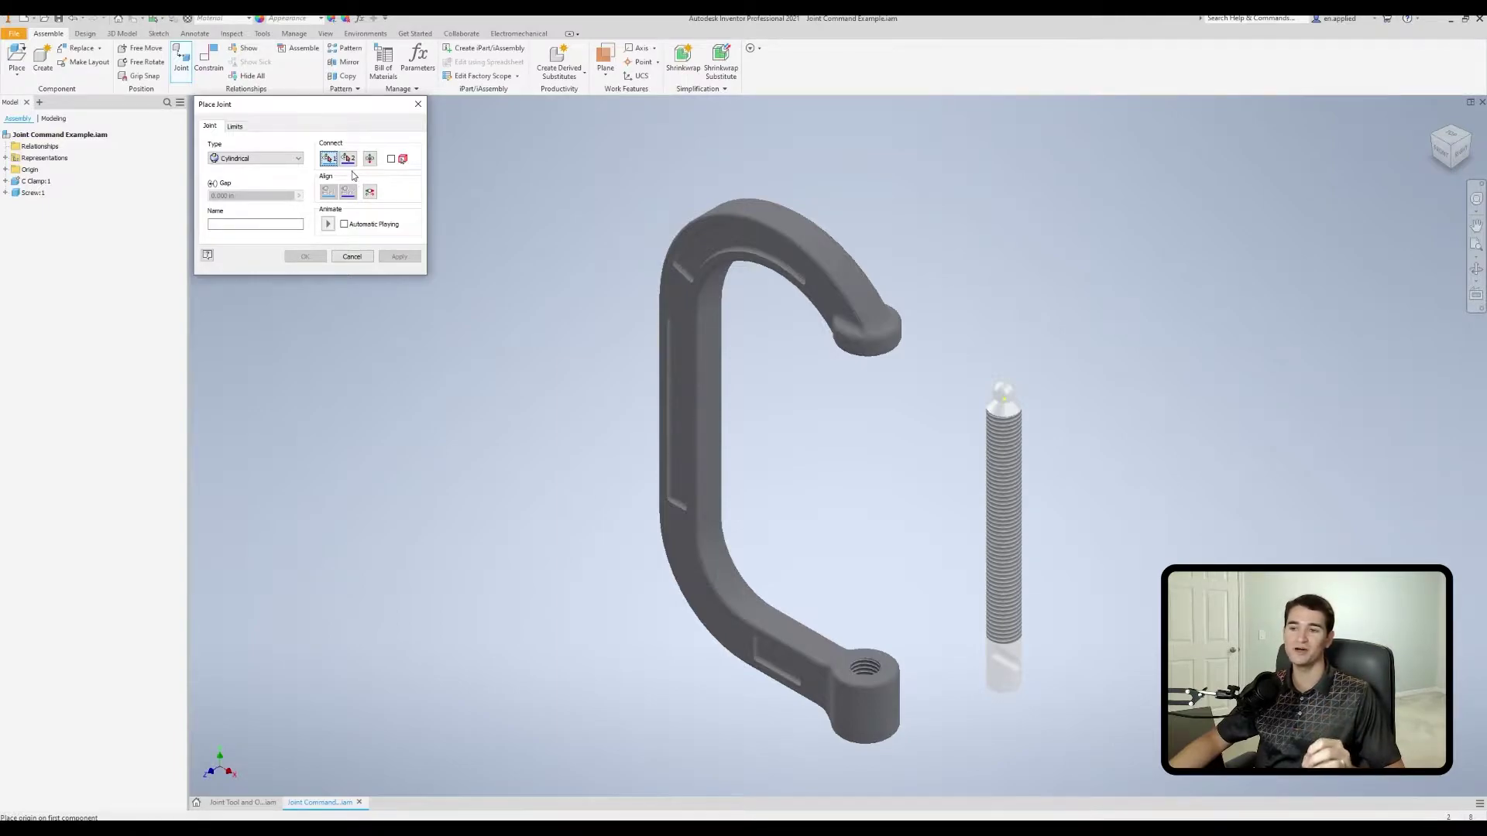
pyautogui.click(349, 159)
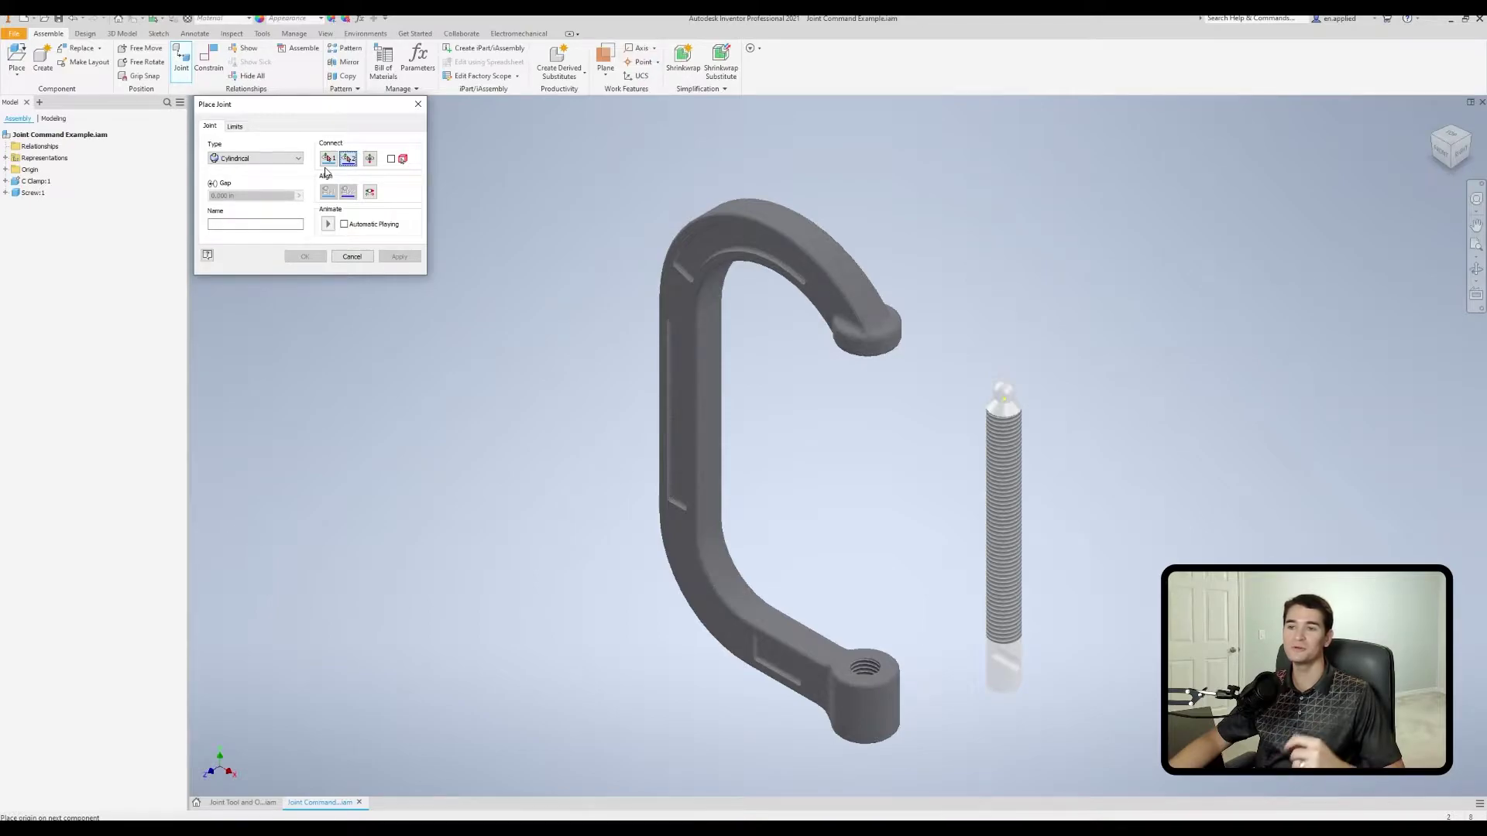
pyautogui.click(327, 163)
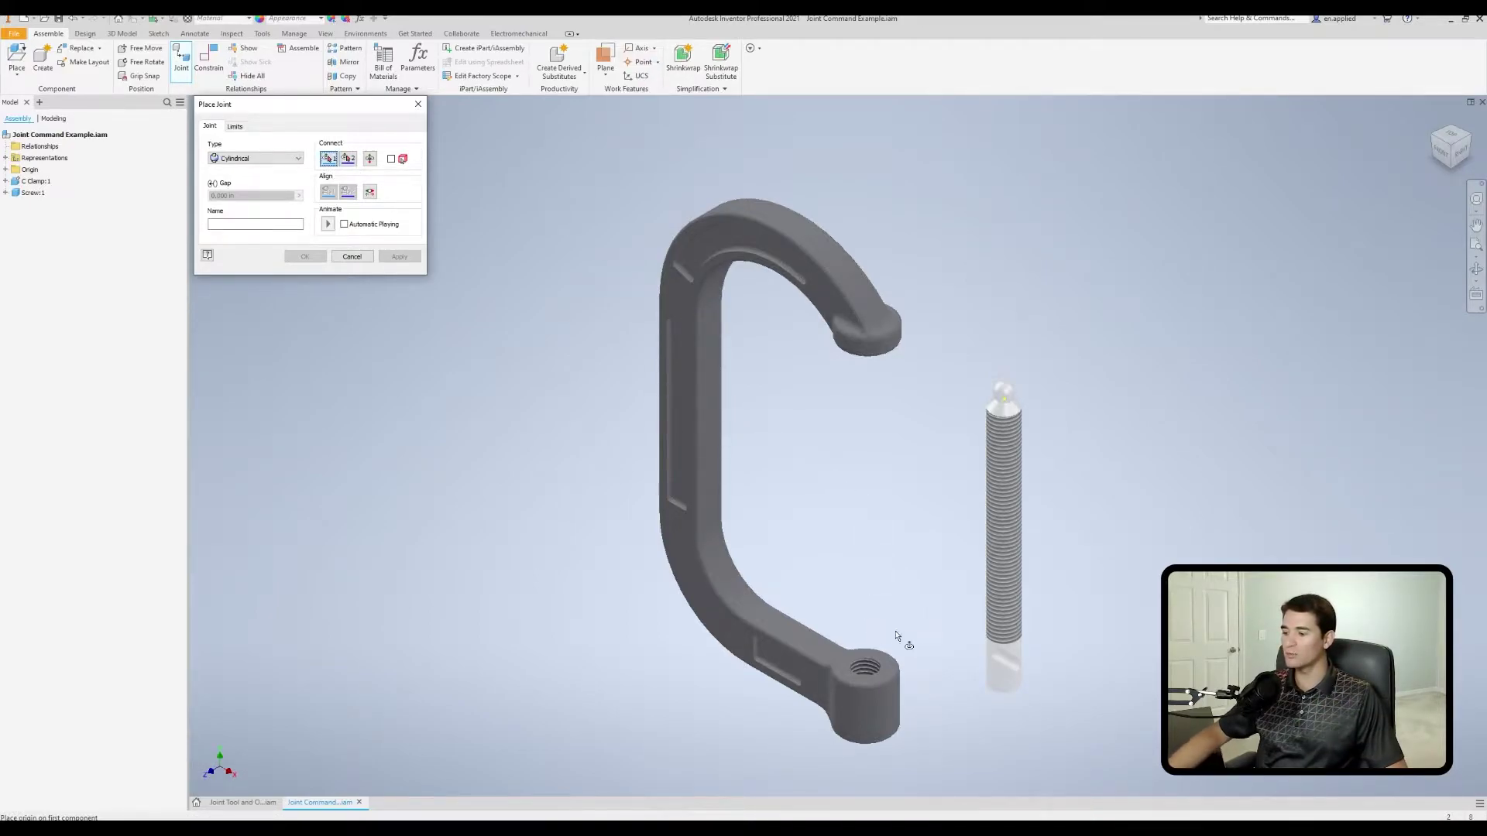
pyautogui.moveTo(972, 697); pyautogui.dragTo(882, 604, button='middle')
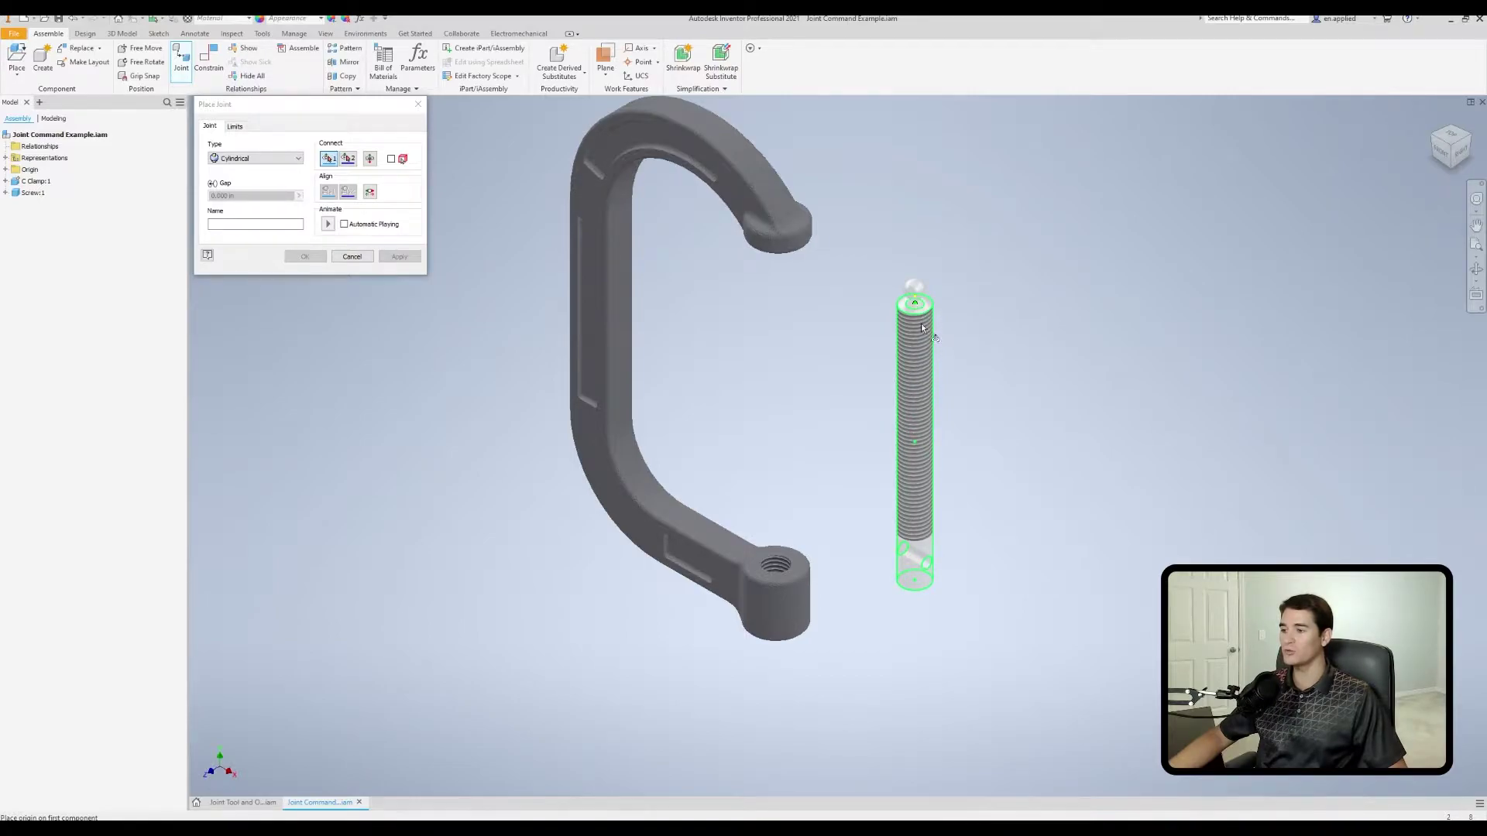
pyautogui.click(917, 445)
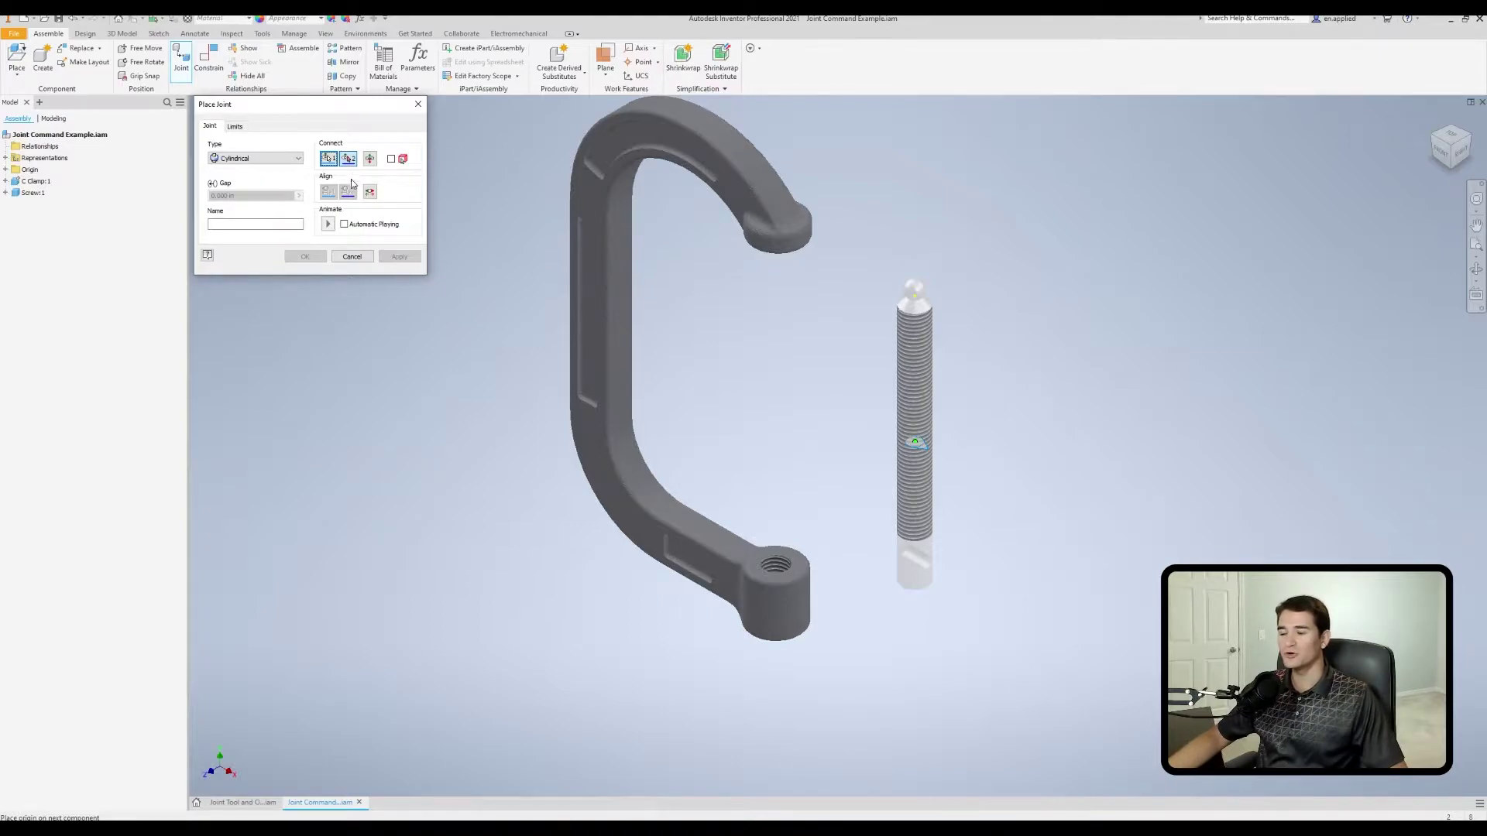
pyautogui.scroll(3, 775, 643)
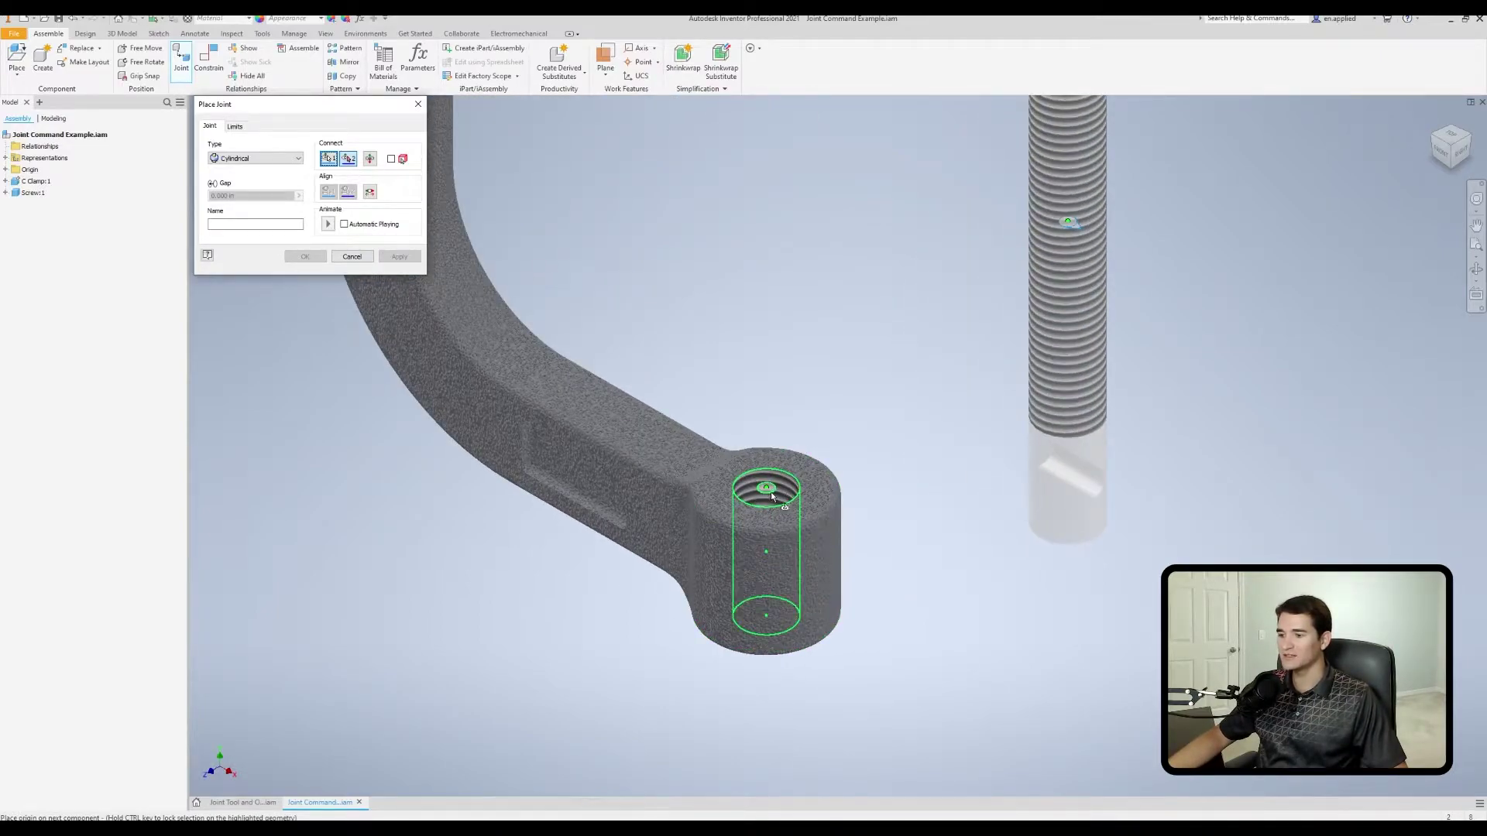
pyautogui.keyDown('shift'); pyautogui.moveTo(774, 513); pyautogui.dragTo(750, 553, button='middle'); pyautogui.keyUp('shift')
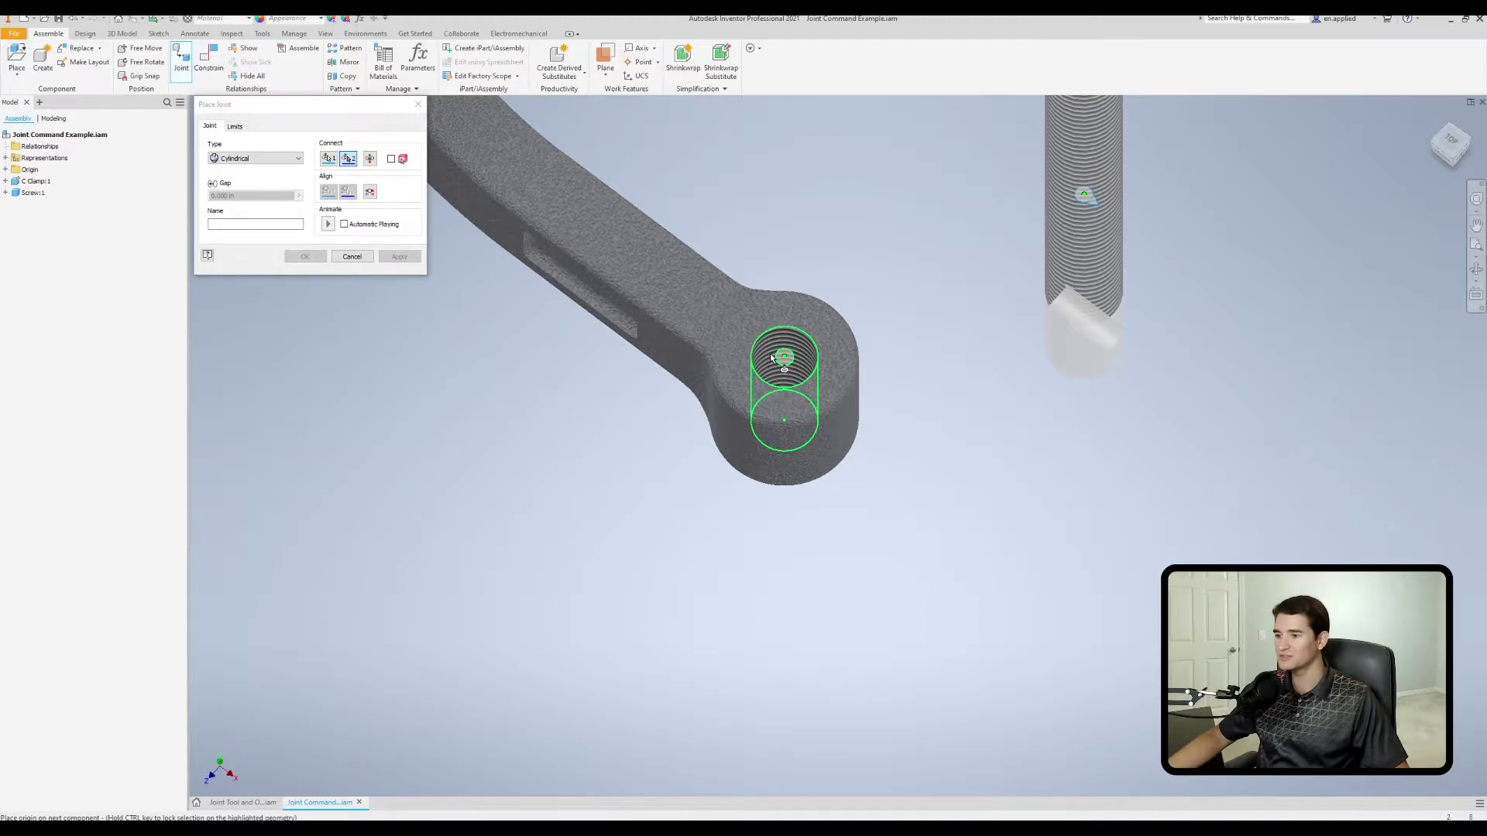
pyautogui.click(786, 390)
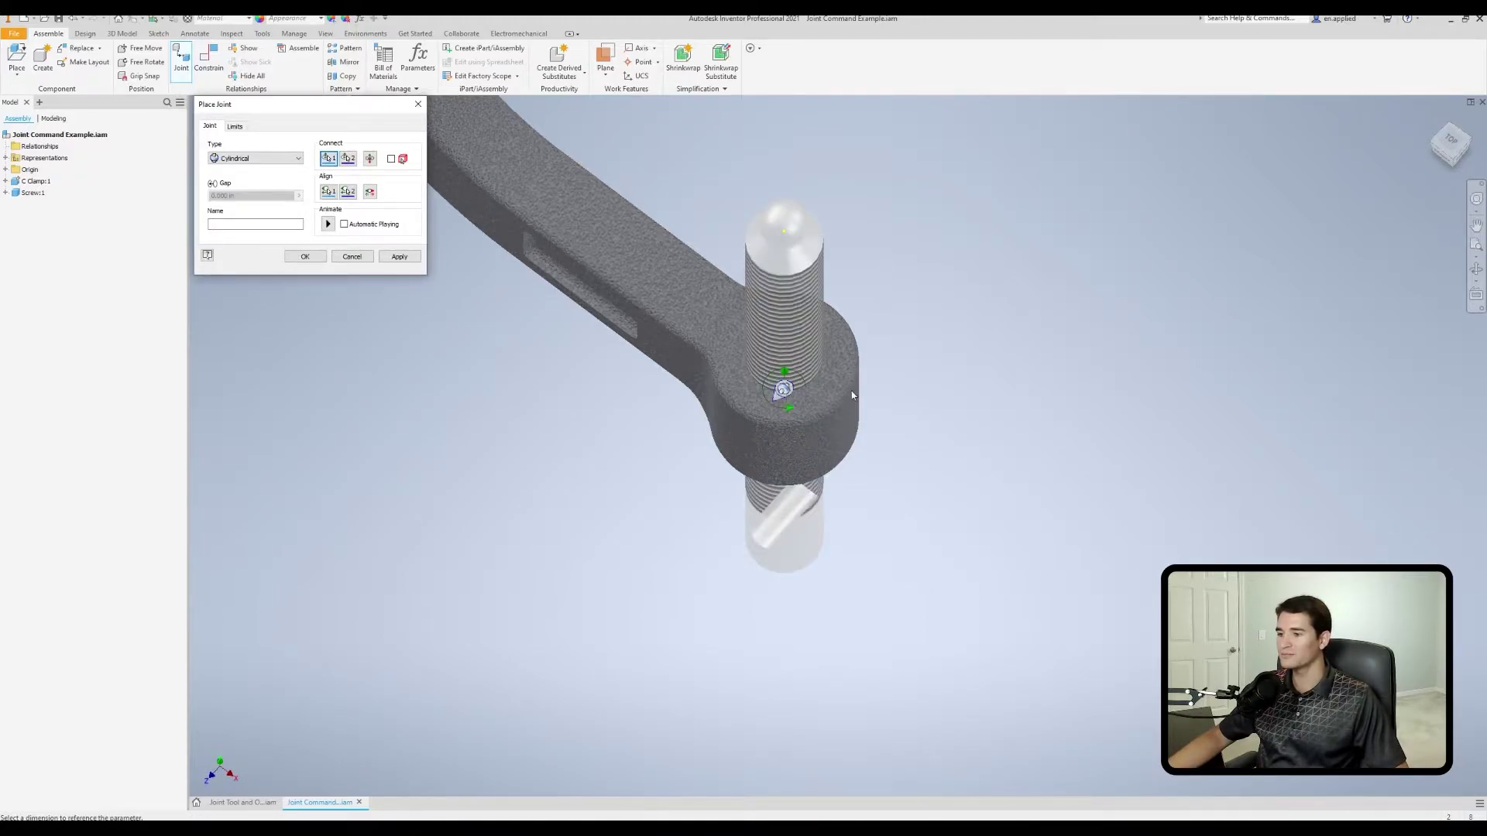
# Play the animation of the cylindrical joint preview and enable automatic playing.
pyautogui.keyDown('shift'); pyautogui.moveTo(839, 481); pyautogui.dragTo(743, 605, button='middle'); pyautogui.keyUp('shift')
pyautogui.moveTo(555, 725); pyautogui.dragTo(727, 466, button='middle')
pyautogui.scroll(-3, 727, 467)
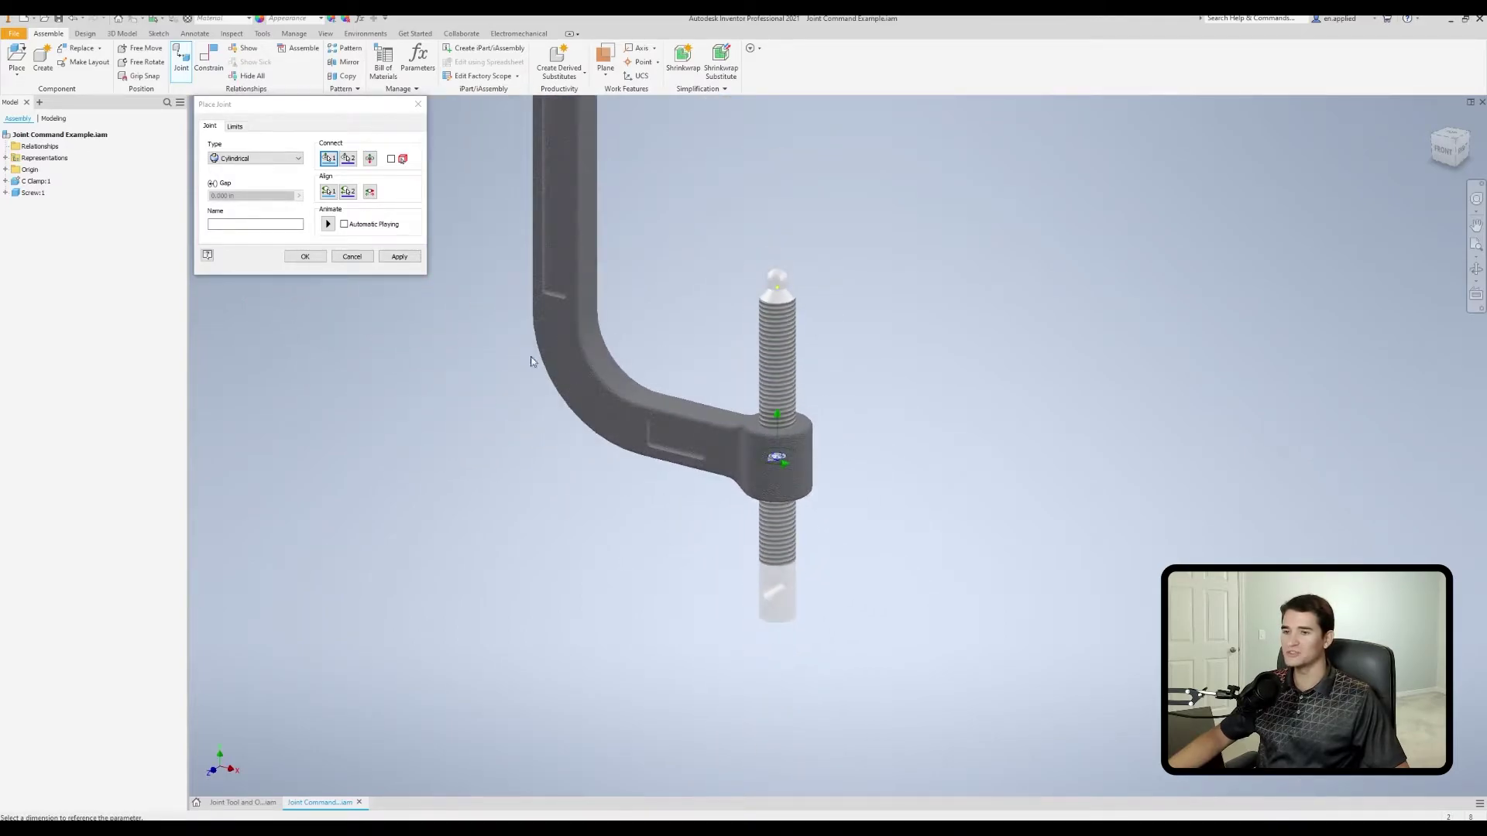
pyautogui.click(328, 224)
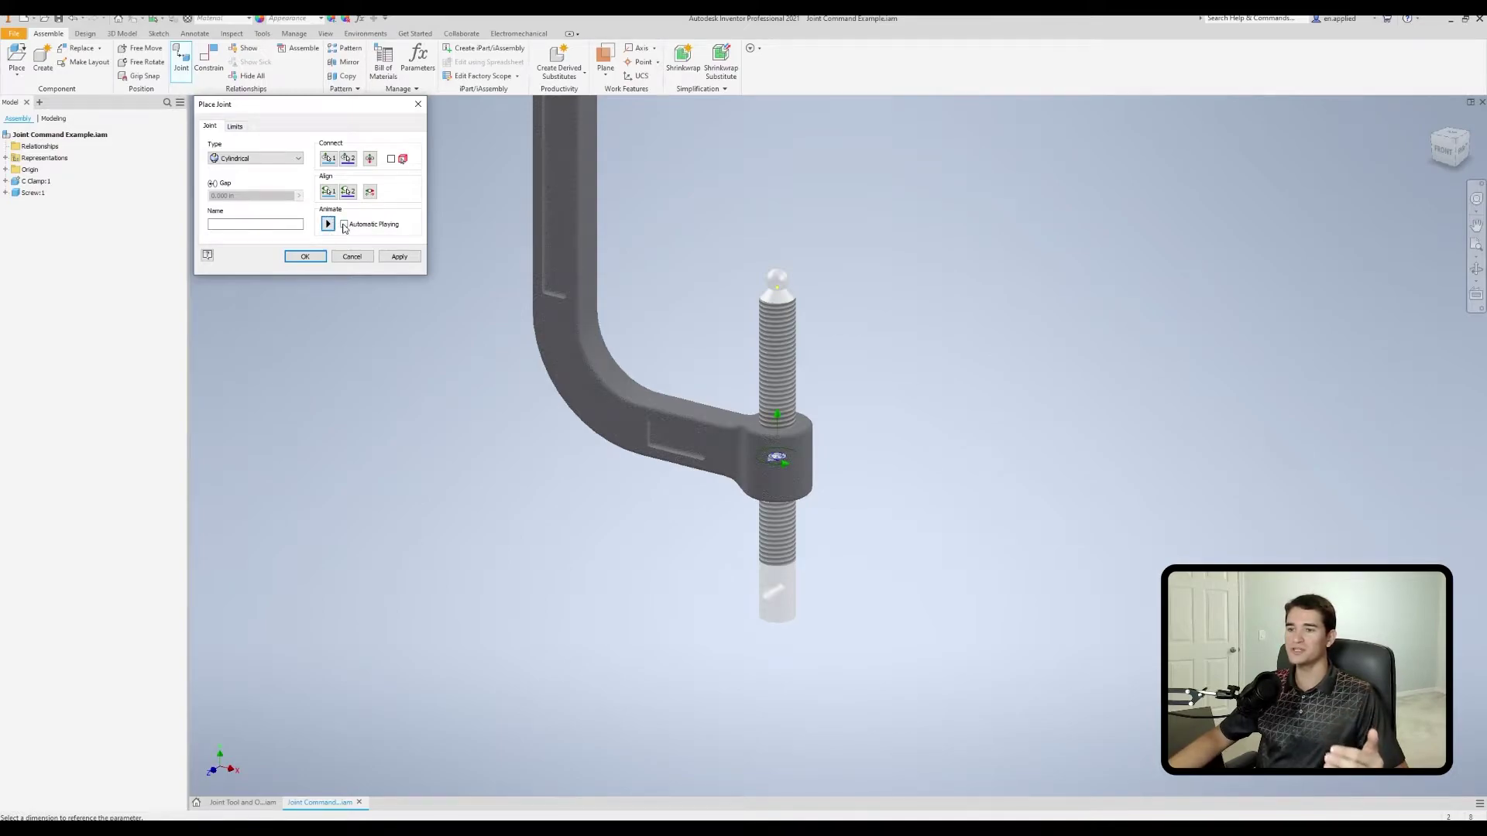
pyautogui.click(344, 225)
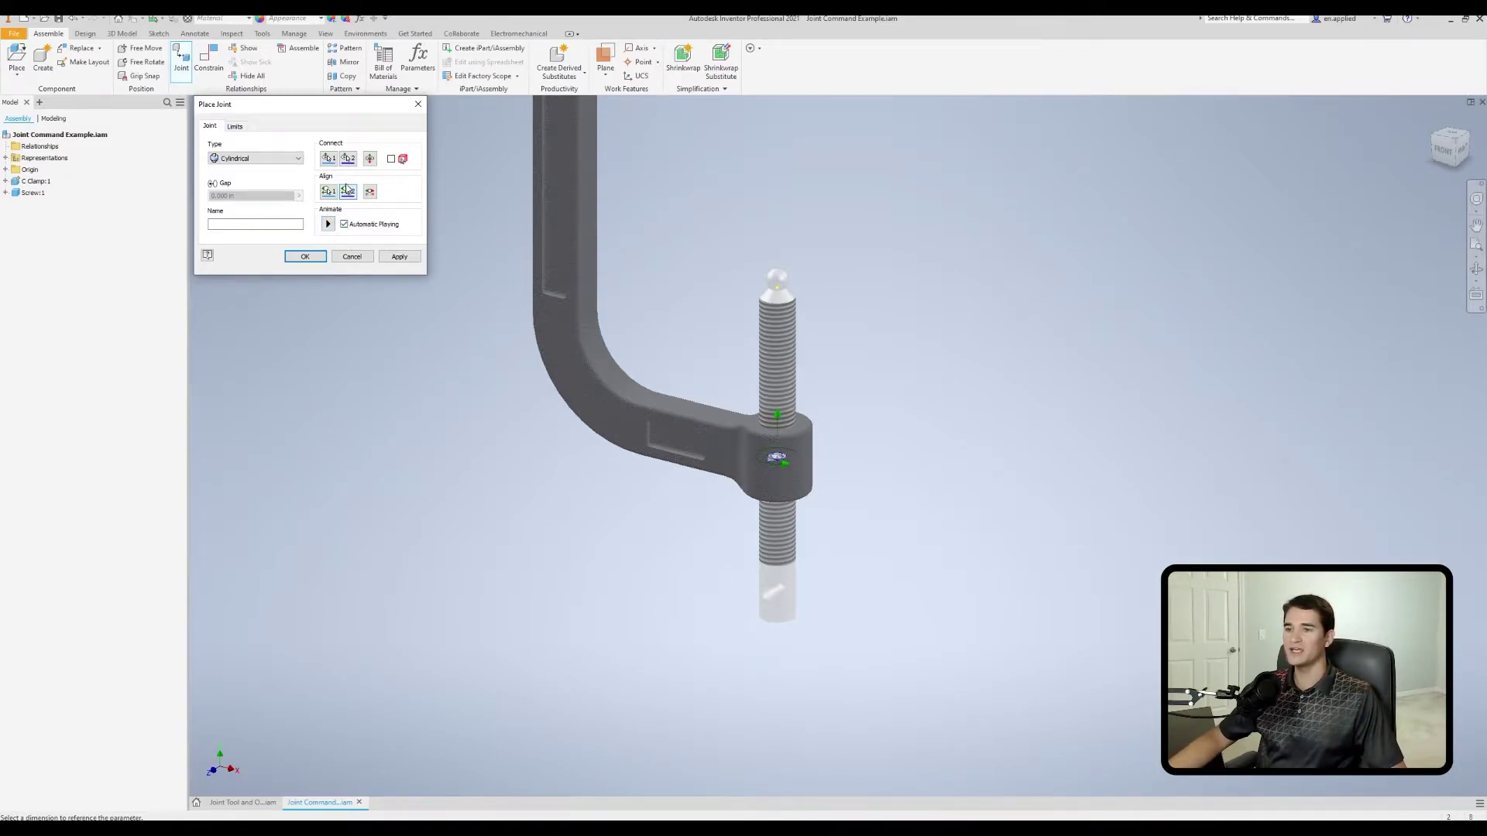
# Pick the joint's second origin again in the middle of the threaded hole, try Flip component, and cancel the joint.
pyautogui.click(348, 158)
pyautogui.scroll(-5, 767, 494)
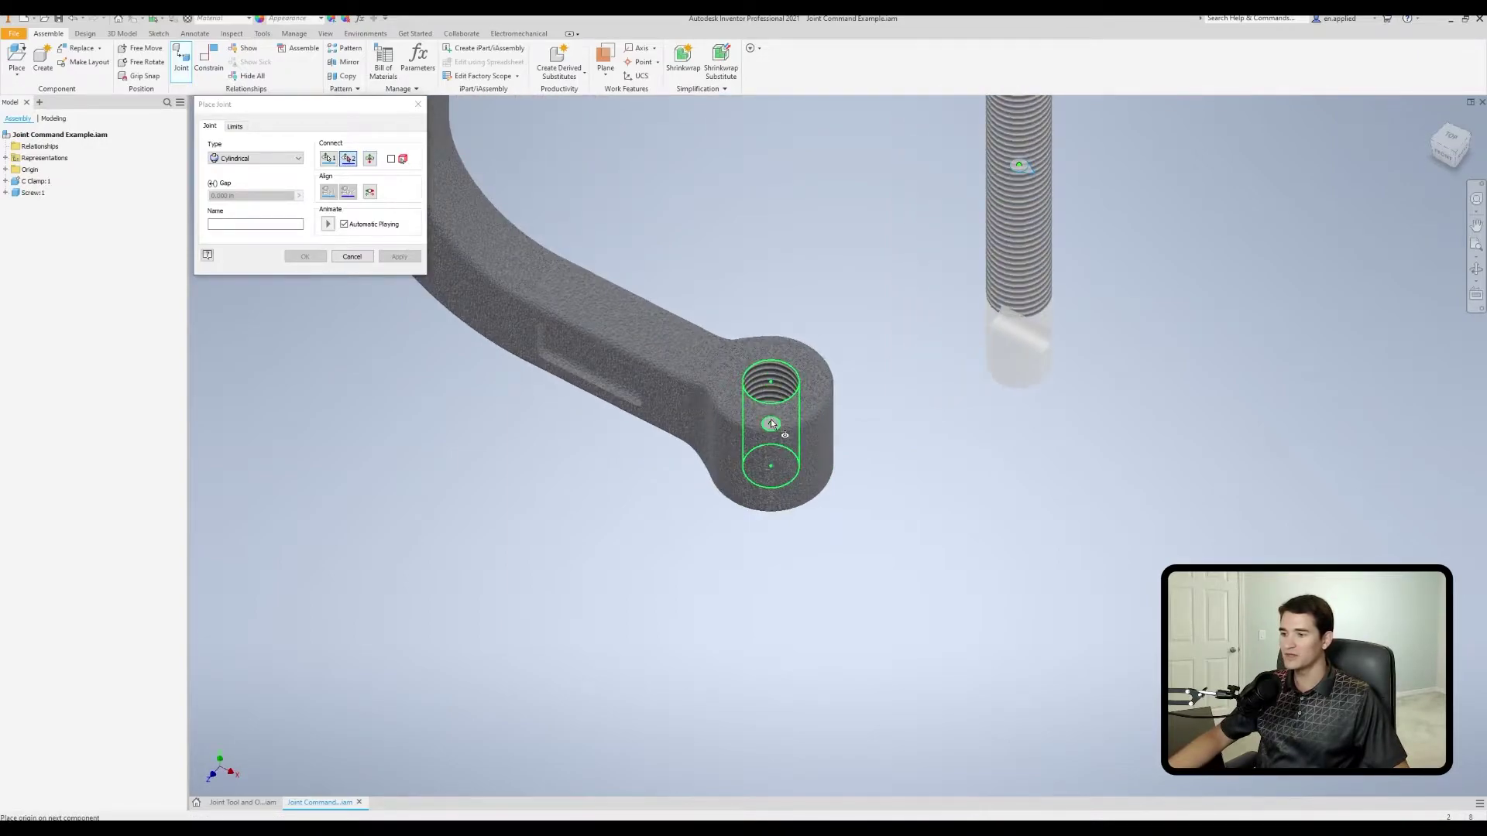
pyautogui.click(770, 422)
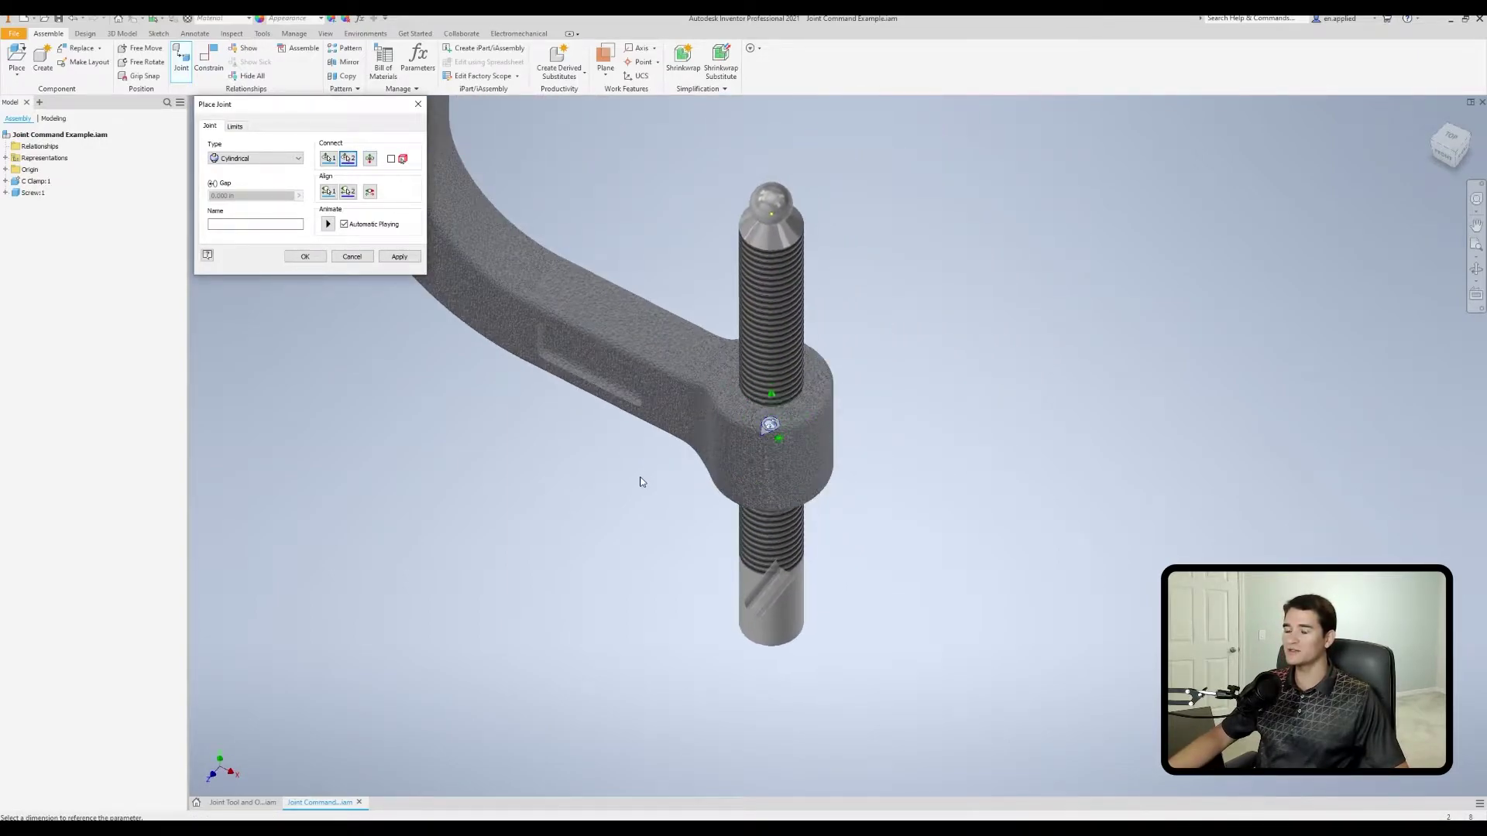
pyautogui.scroll(3, 616, 473)
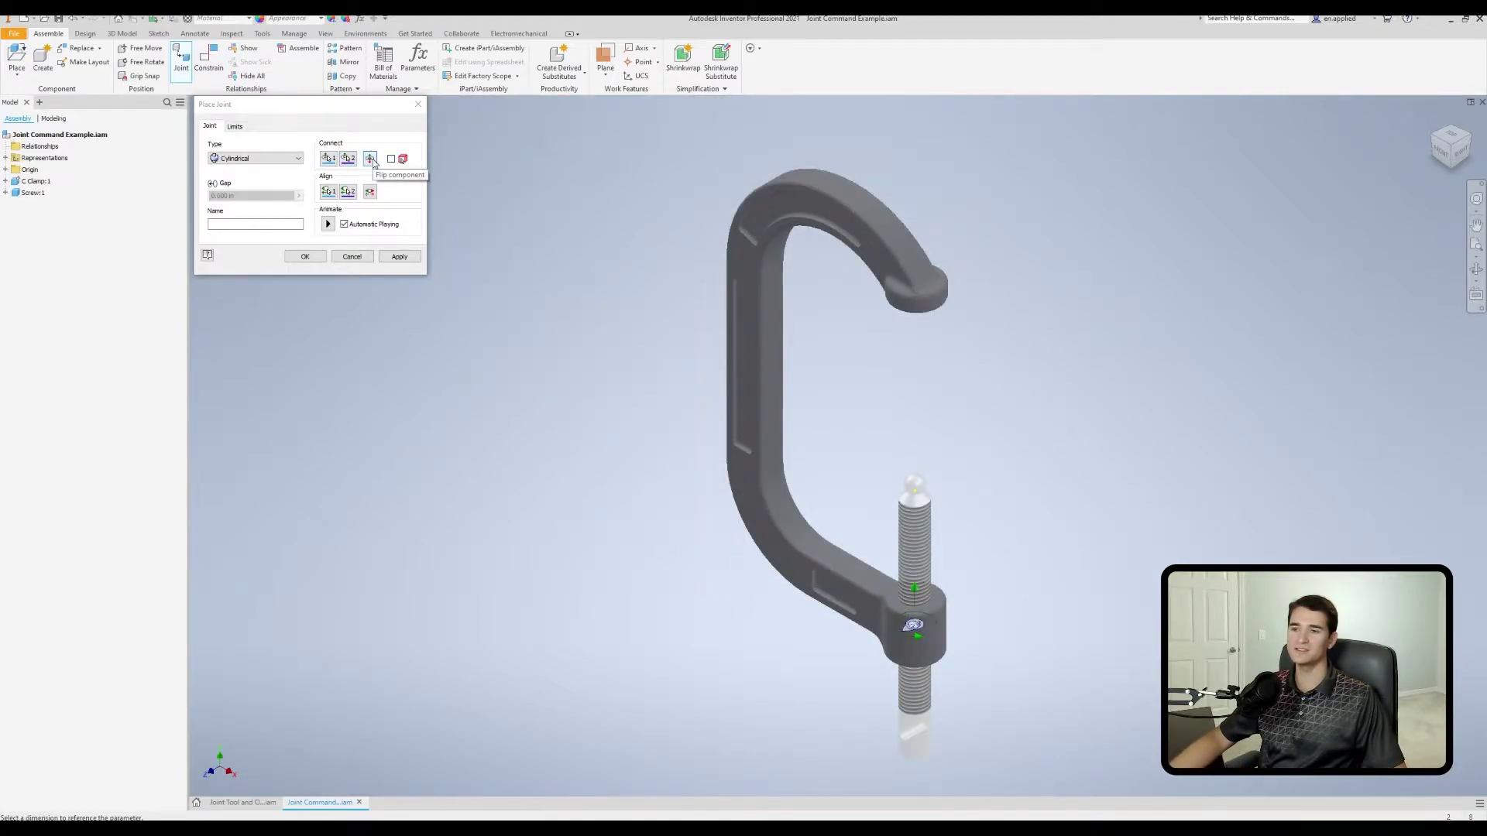
pyautogui.click(371, 160)
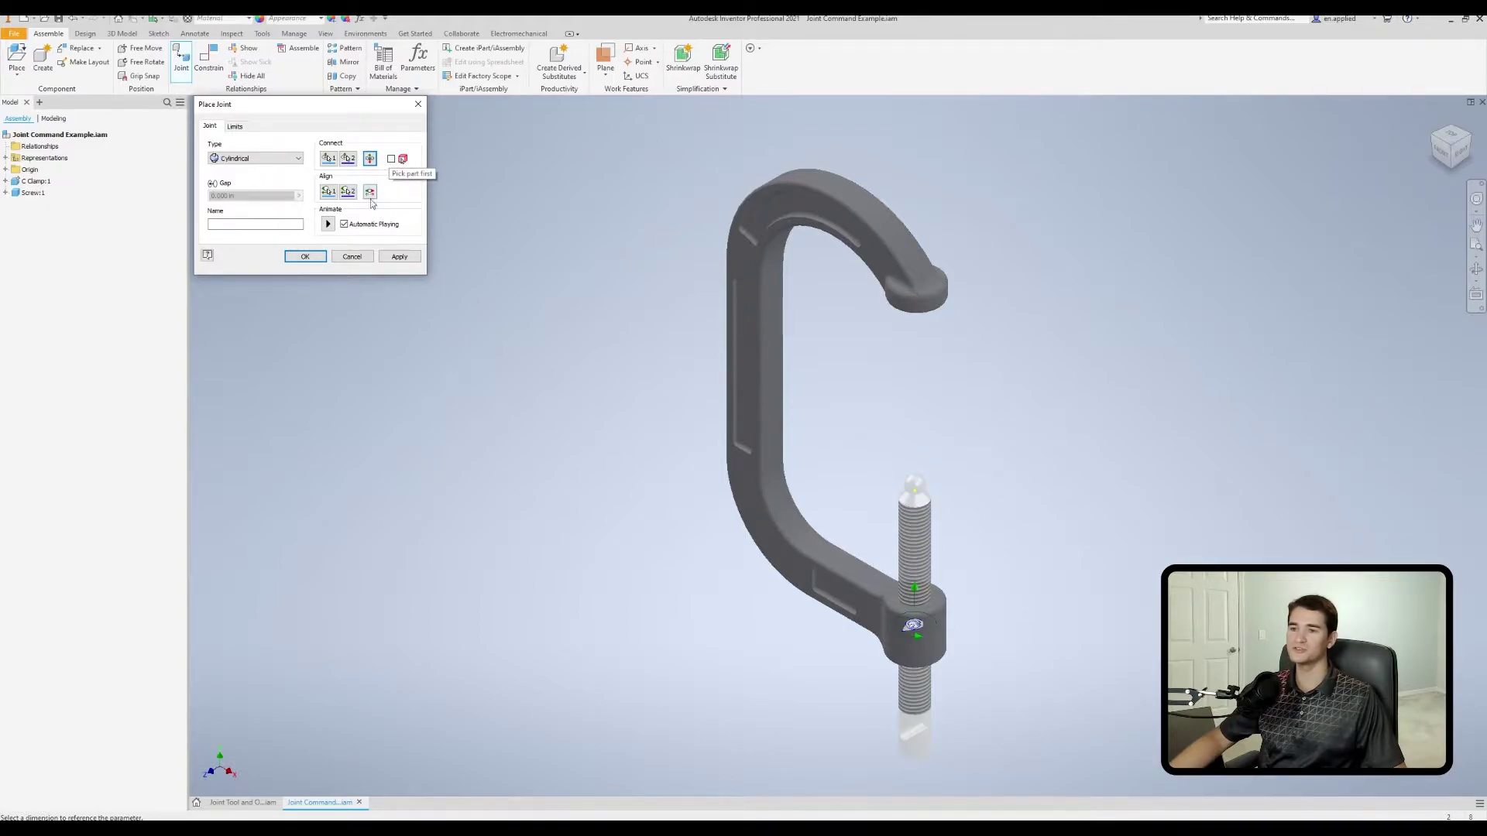
pyautogui.click(352, 256)
# Start a new joint, try Pick part first off and on, and pick the middle of the screw's axis.
pyautogui.click(183, 71)
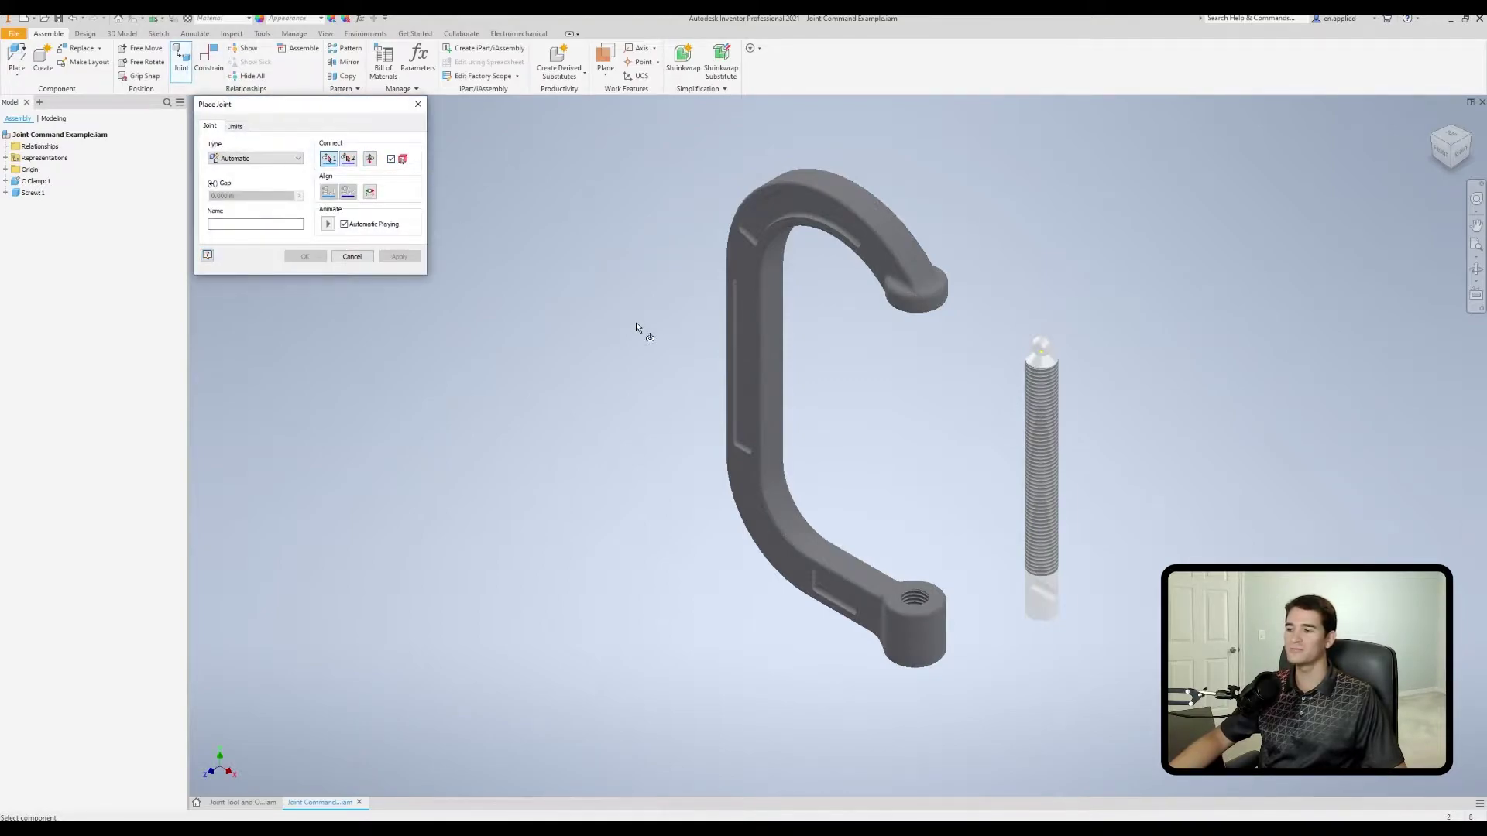
pyautogui.moveTo(634, 328); pyautogui.dragTo(524, 282, button='middle')
pyautogui.click(391, 158)
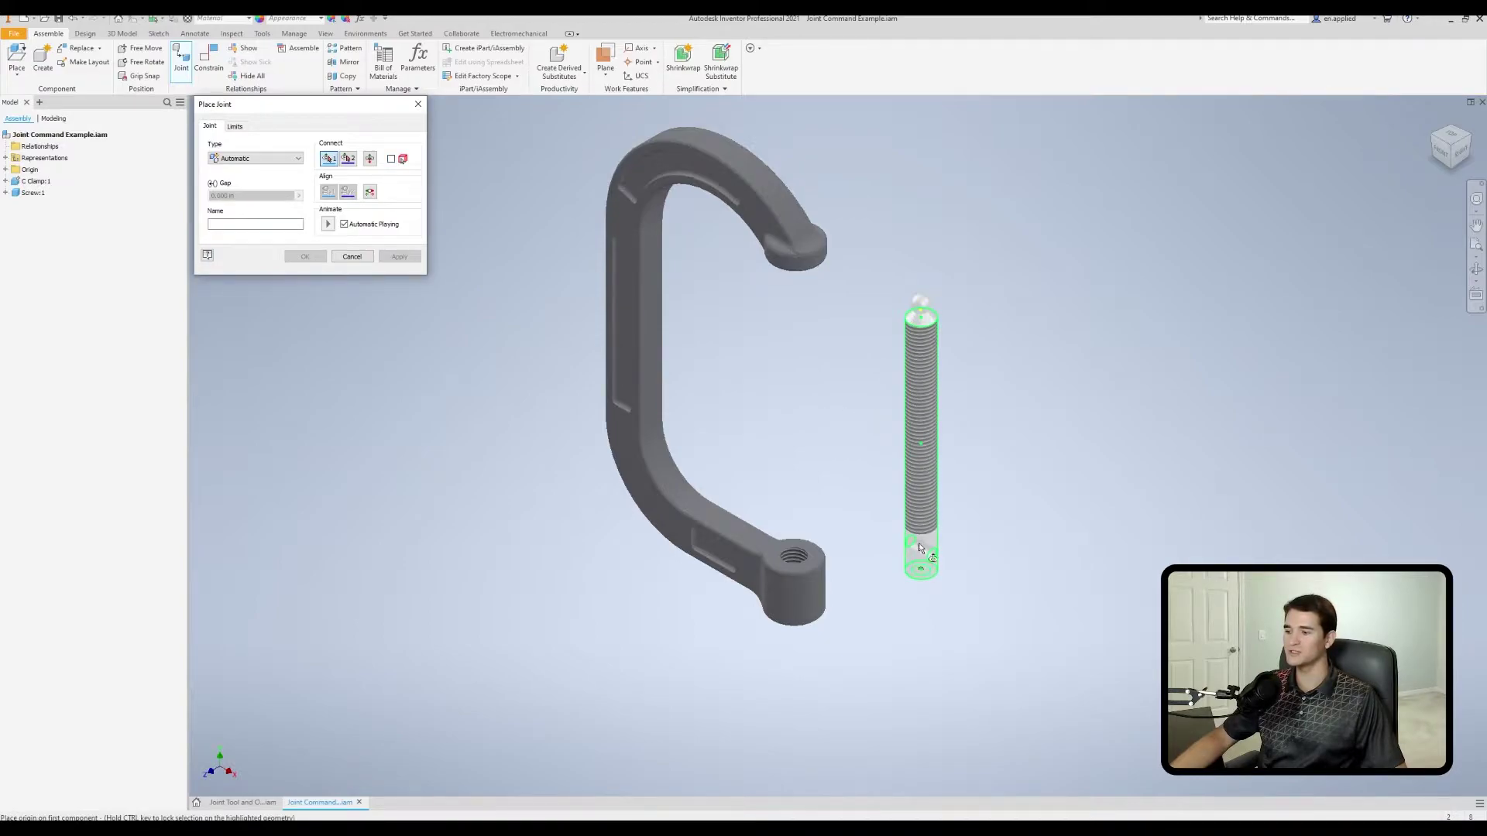
pyautogui.click(392, 159)
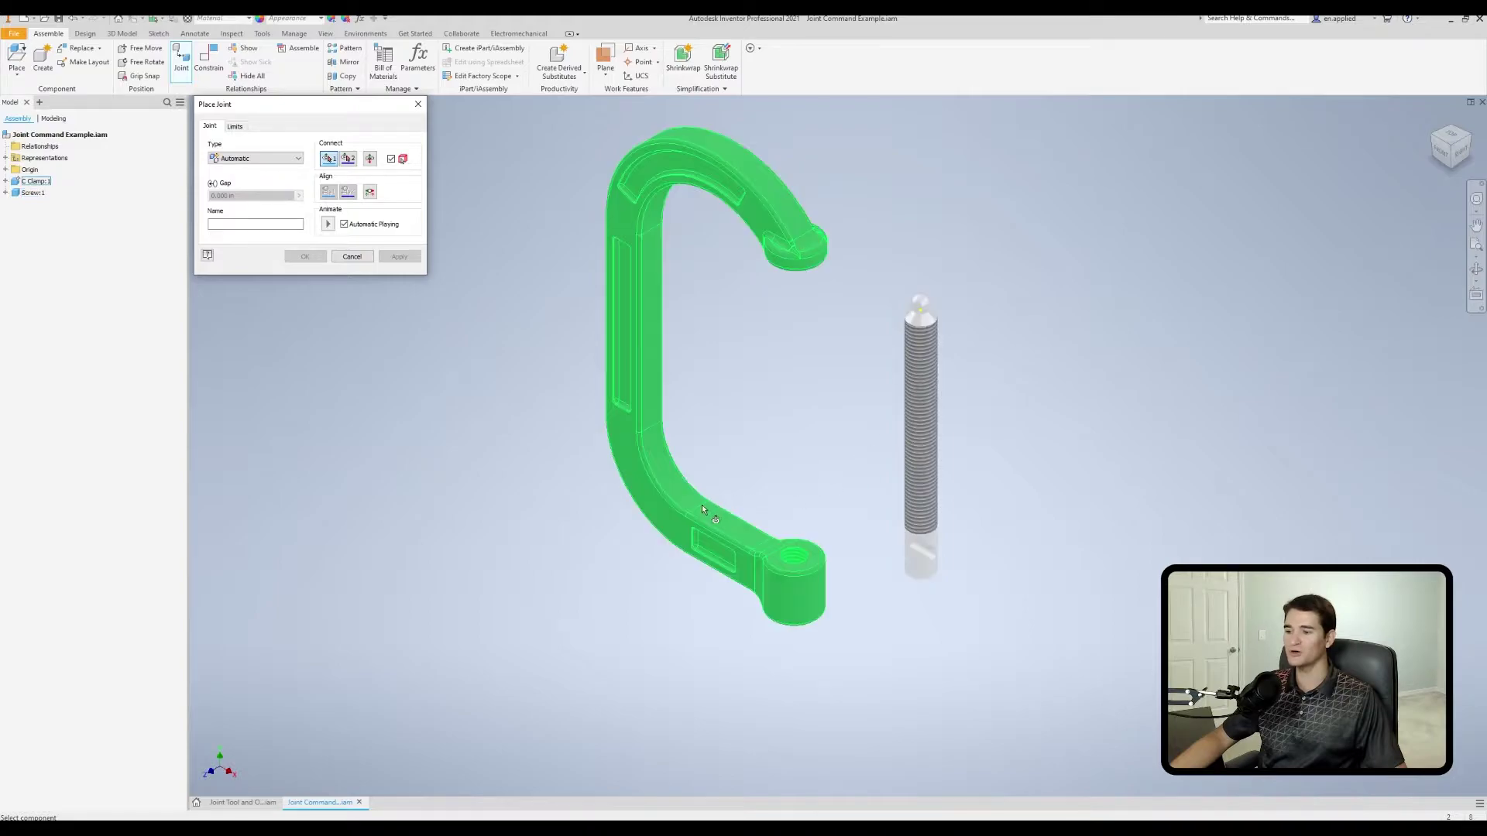
pyautogui.click(917, 444)
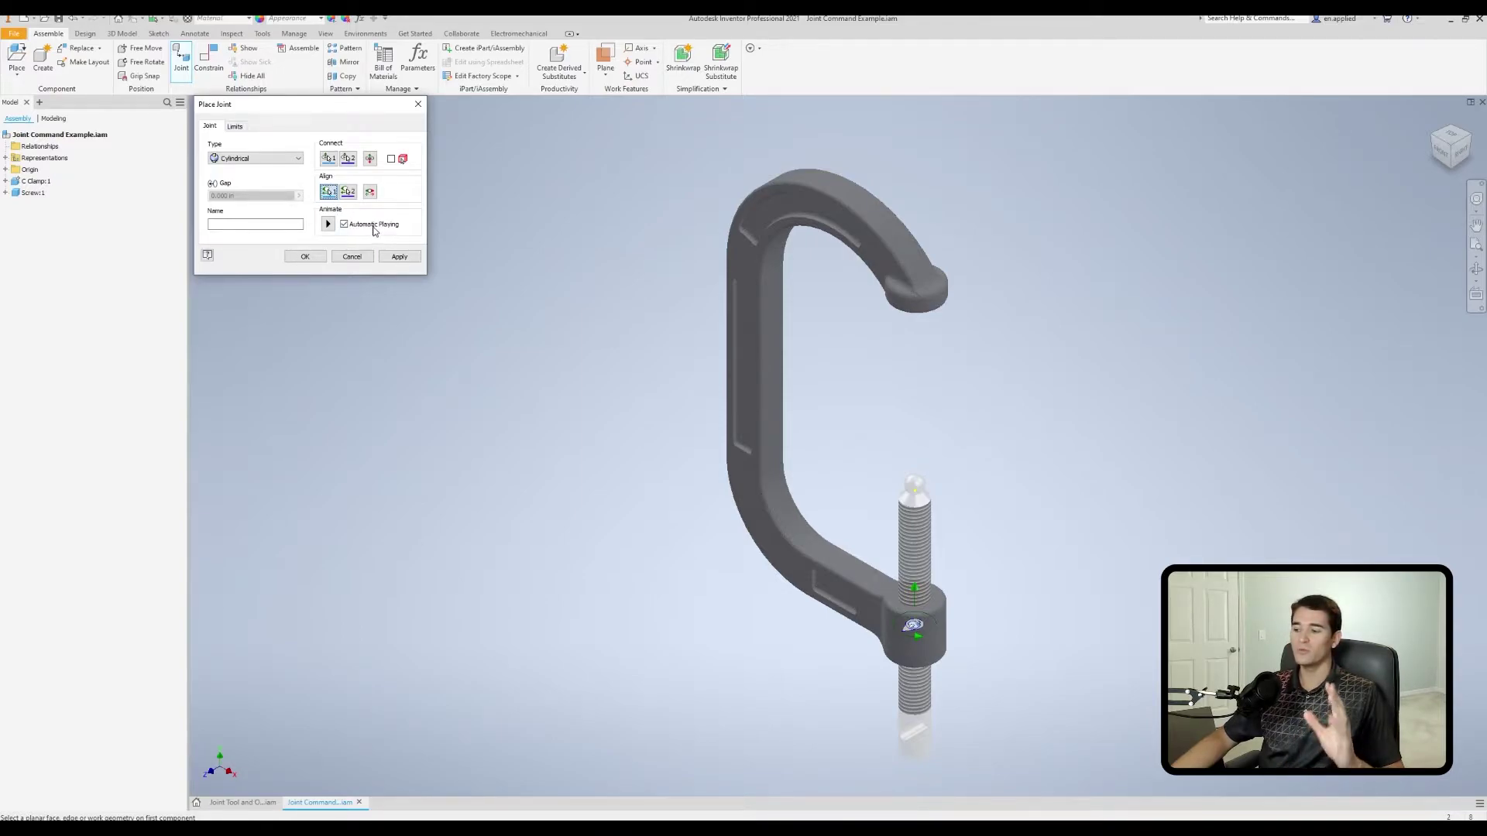
# Set the cylindrical joint's first alignment to the cross hole near the screw's lower end.
pyautogui.moveTo(766, 788); pyautogui.dragTo(573, 560, button='middle')
pyautogui.scroll(4, 574, 560)
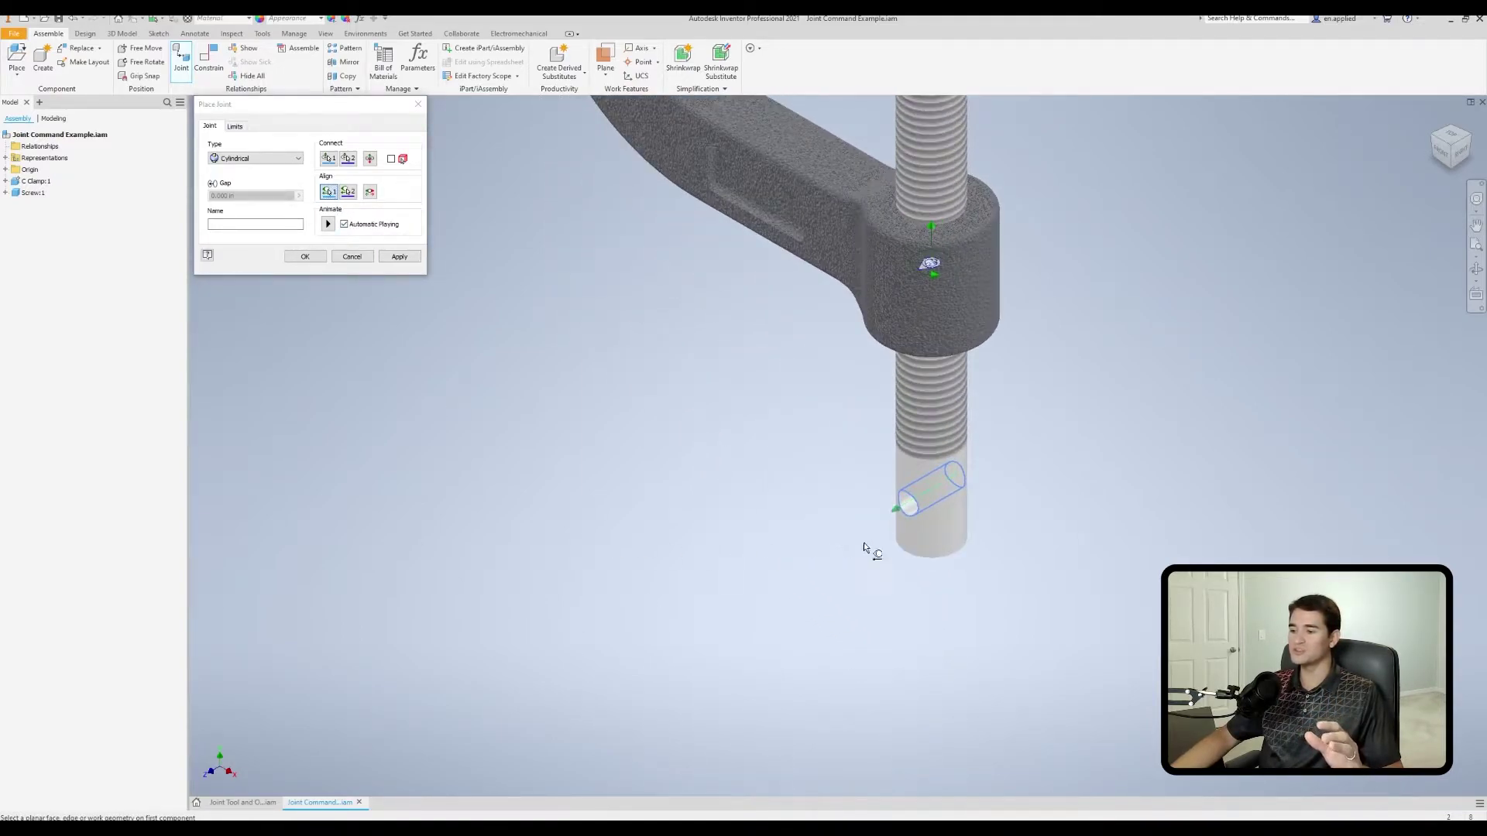
pyautogui.click(964, 484)
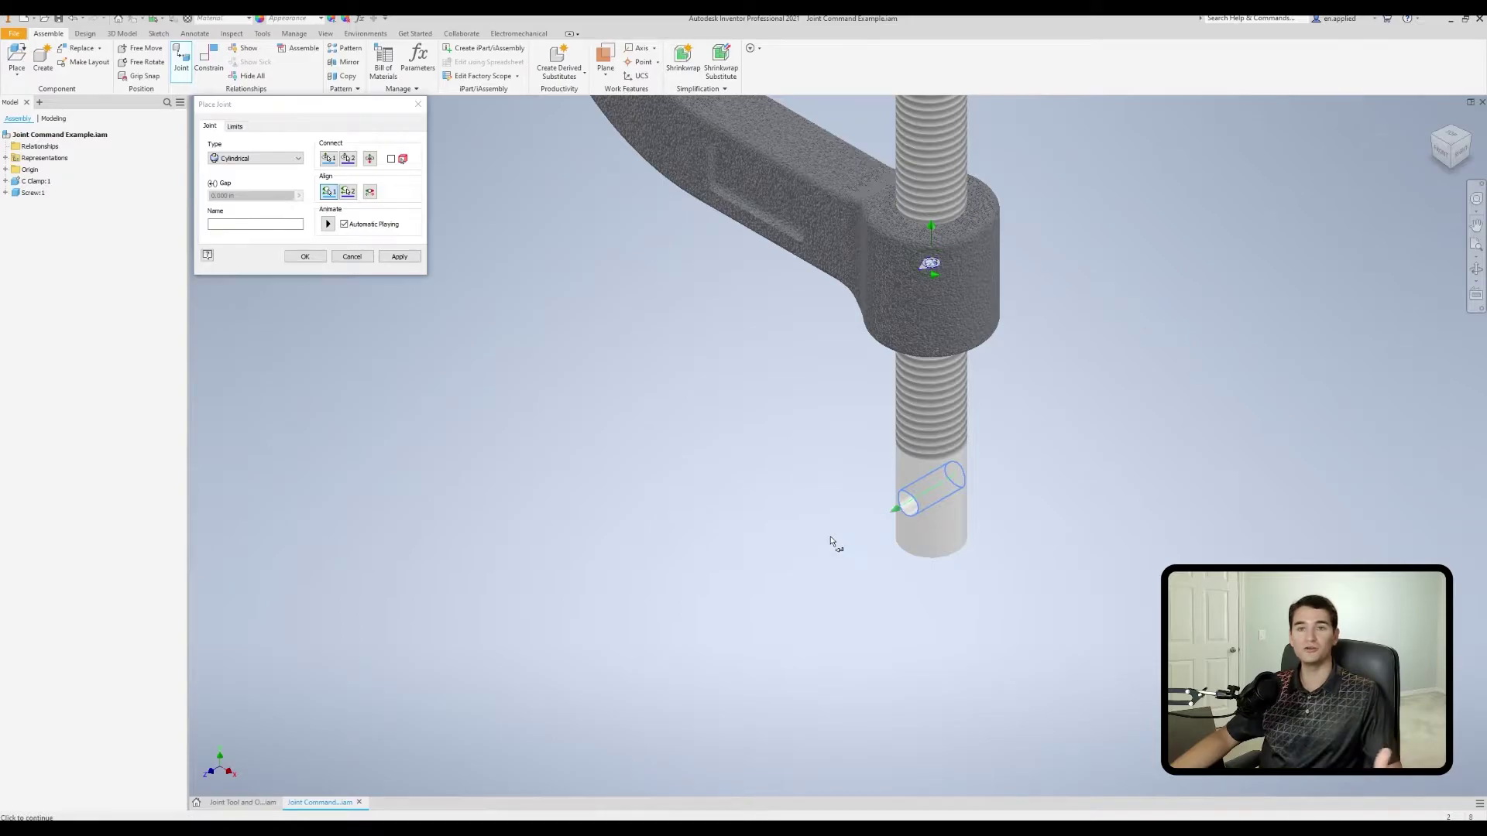
pyautogui.moveTo(964, 521); pyautogui.dragTo(875, 546, button='middle')
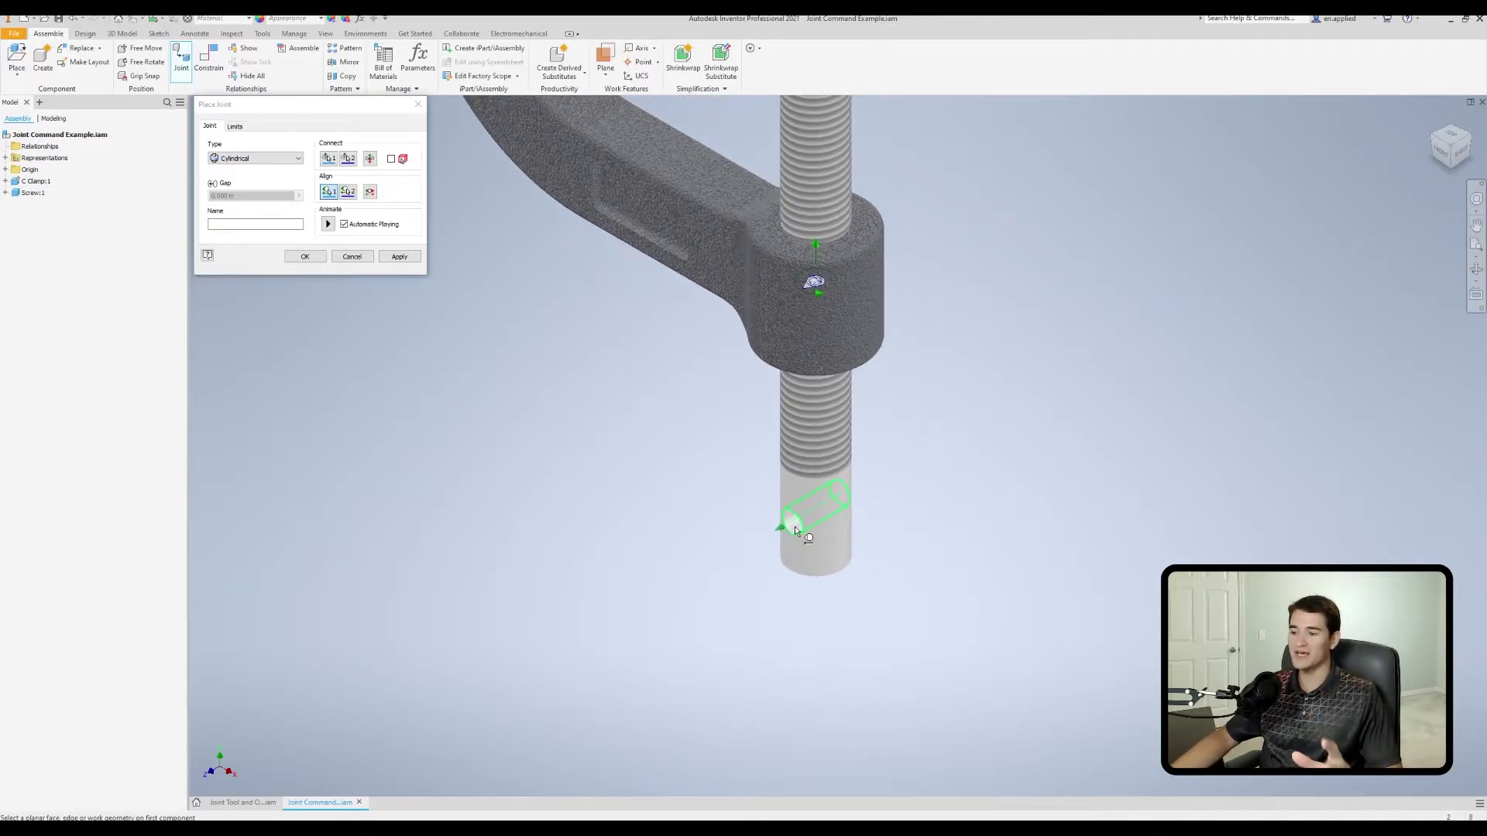
# Set the joint's second alignment to the recessed face on the side of the clamp's lower arm.
pyautogui.click(348, 197)
pyautogui.keyDown('shift'); pyautogui.moveTo(591, 305); pyautogui.dragTo(595, 418, button='middle'); pyautogui.keyUp('shift')
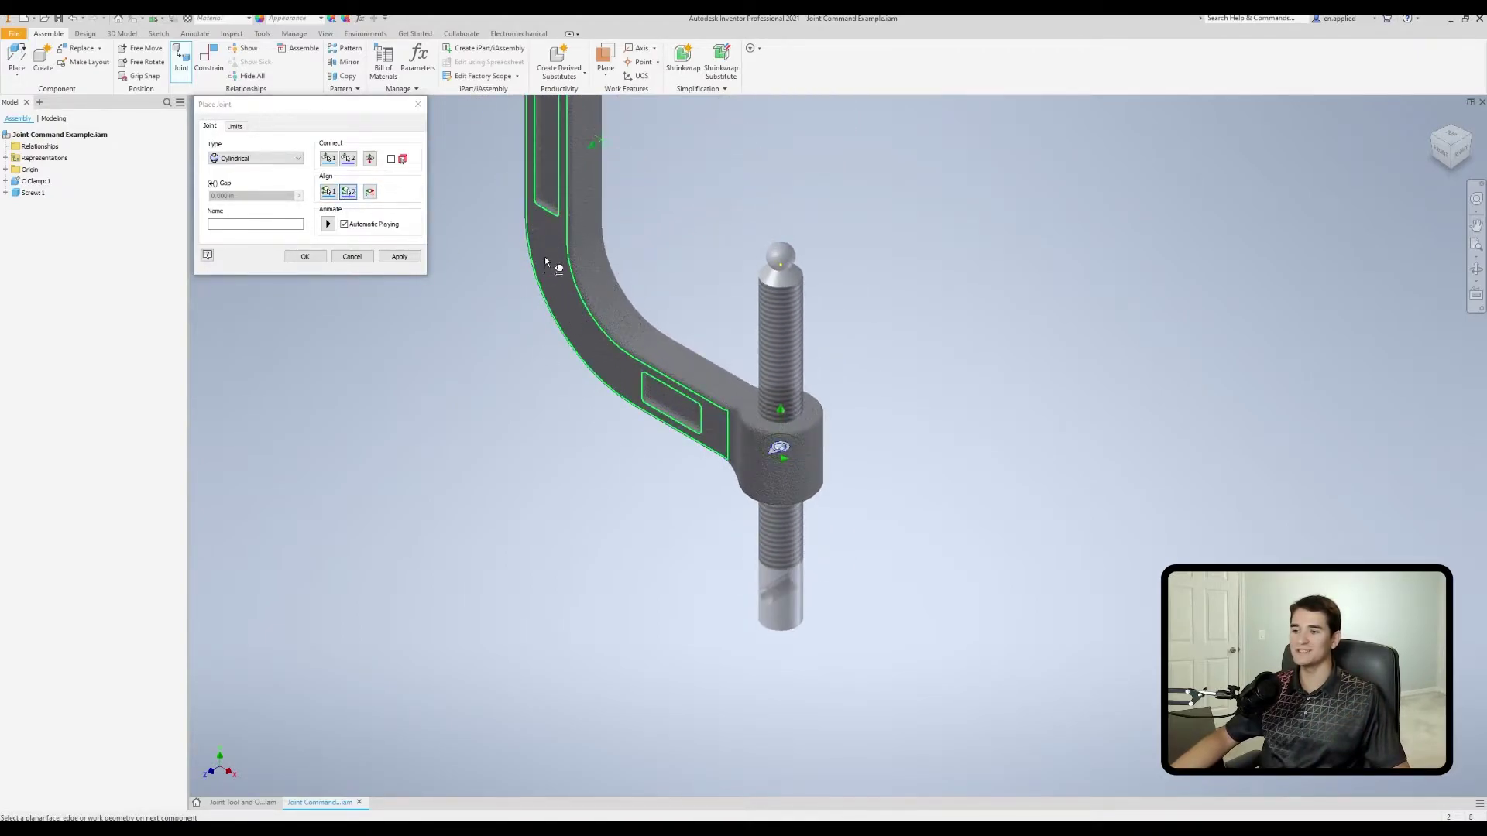
pyautogui.scroll(-3, 644, 384)
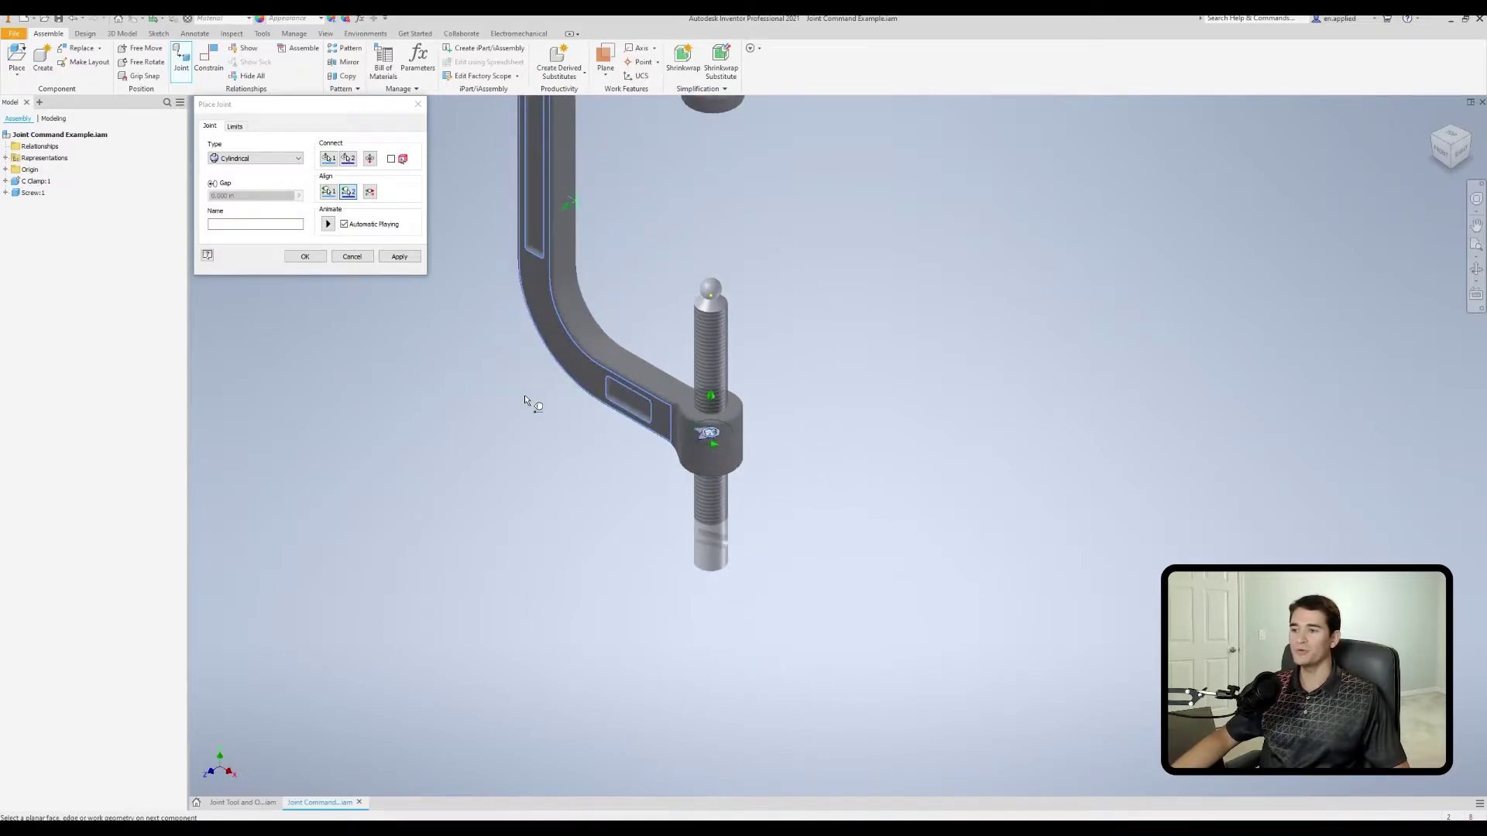
pyautogui.scroll(5, 545, 415)
pyautogui.moveTo(546, 416); pyautogui.dragTo(537, 462, button='middle')
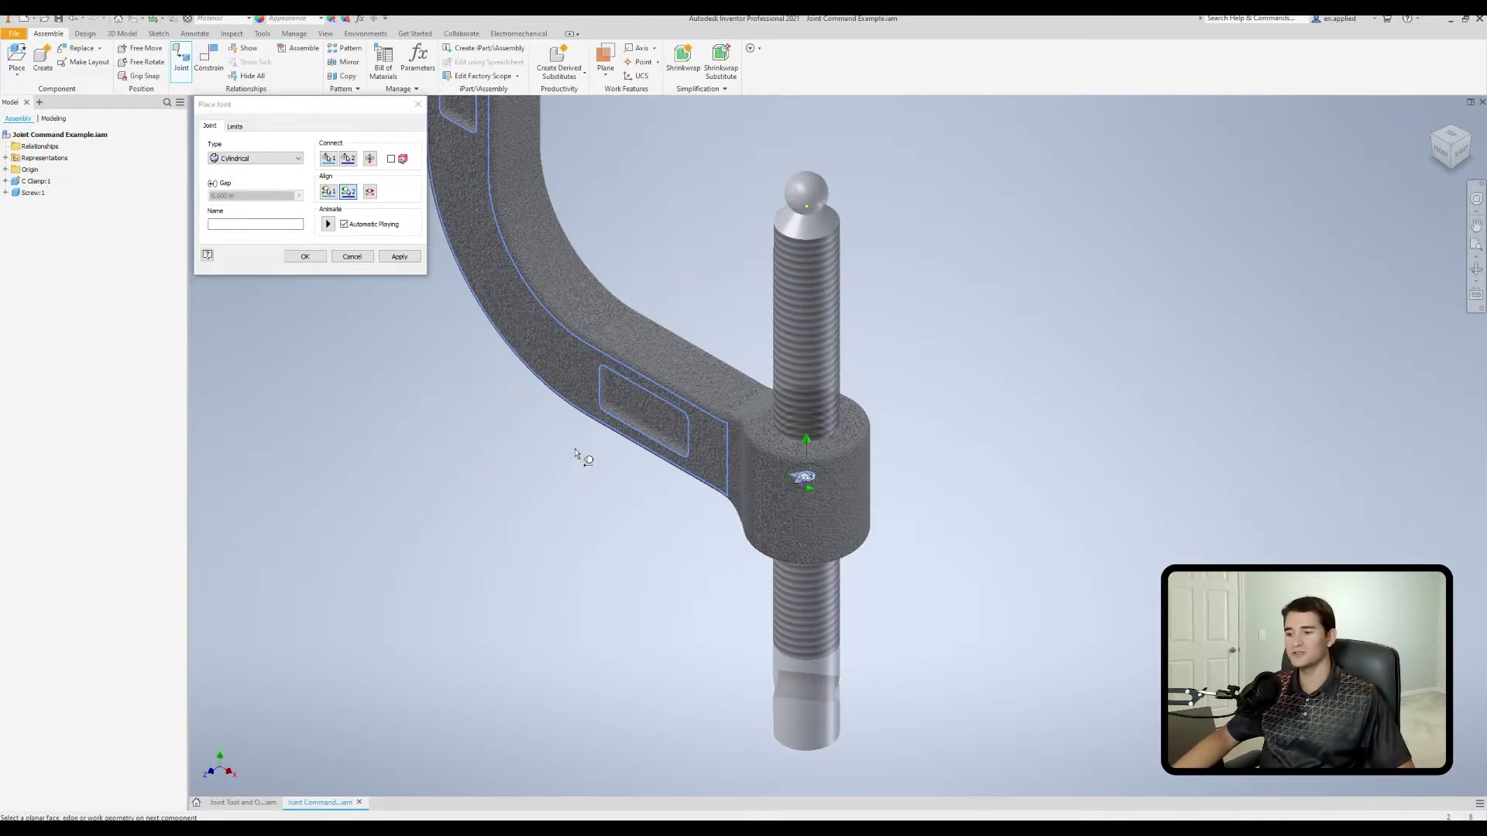
pyautogui.click(649, 409)
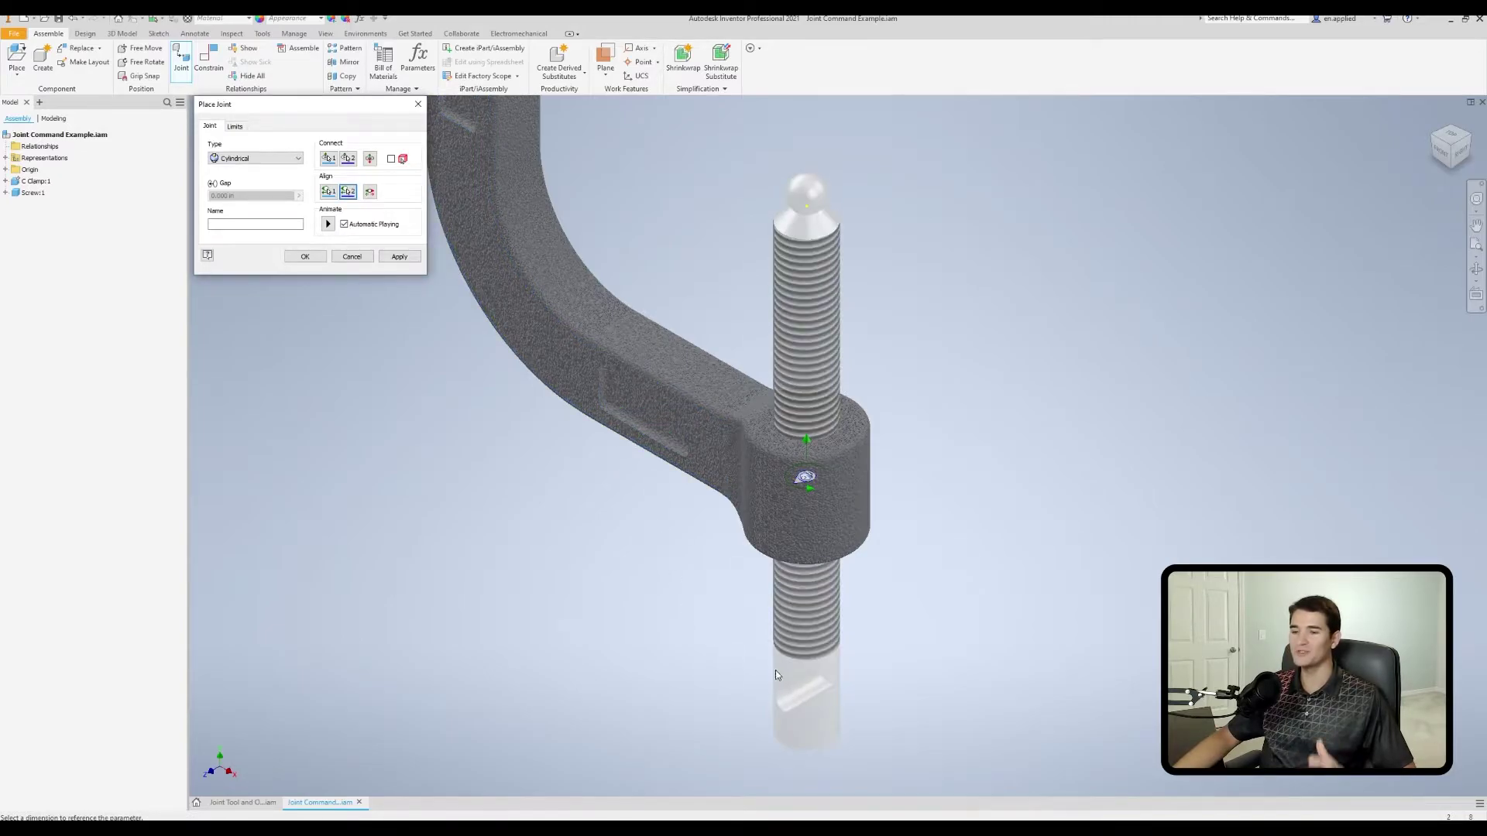
# Try inverting the joint's alignment and name the joint Screw Joint.
pyautogui.scroll(2, 779, 674)
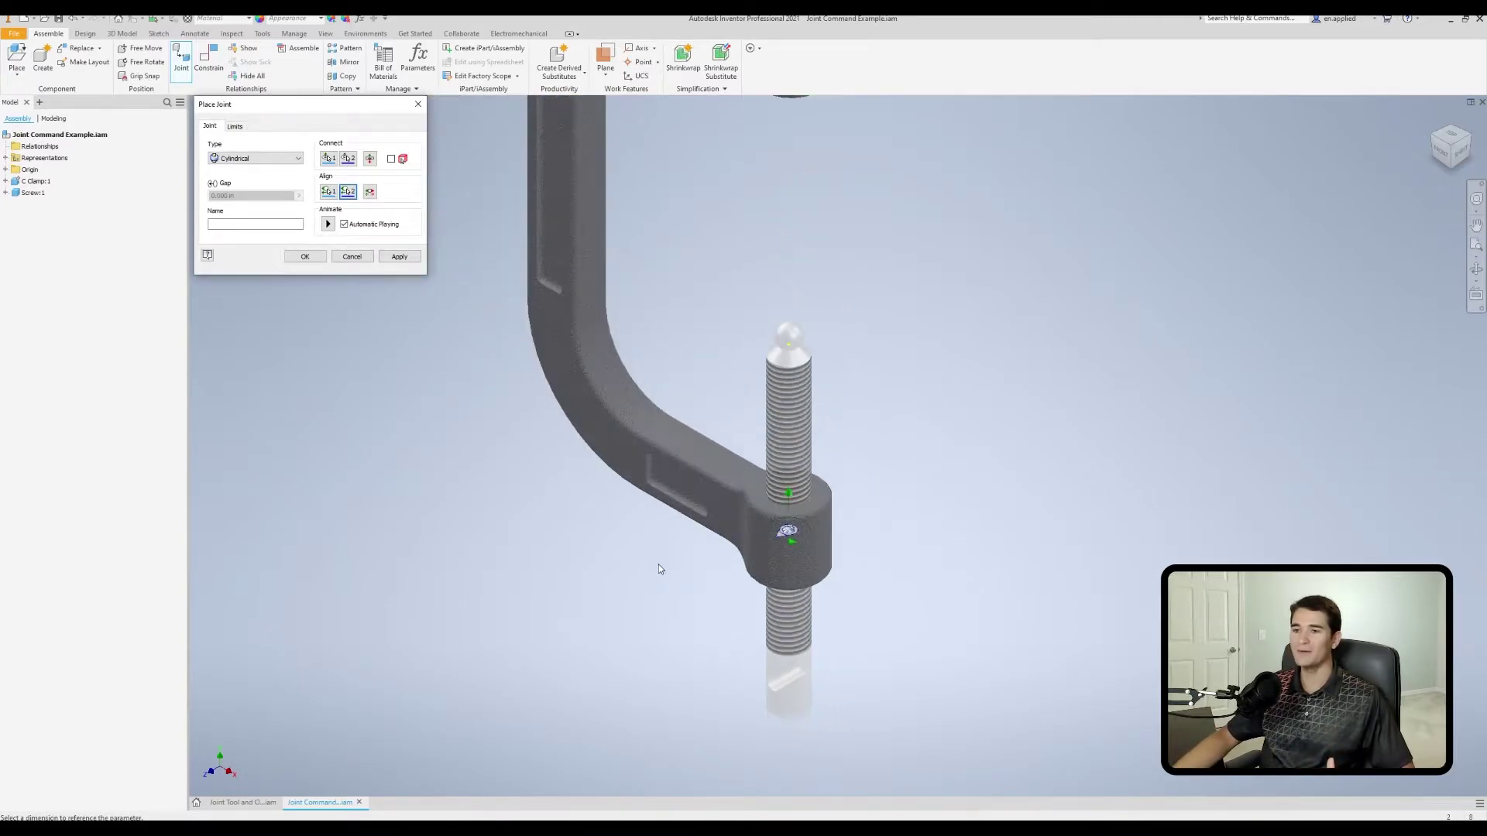
pyautogui.click(371, 192)
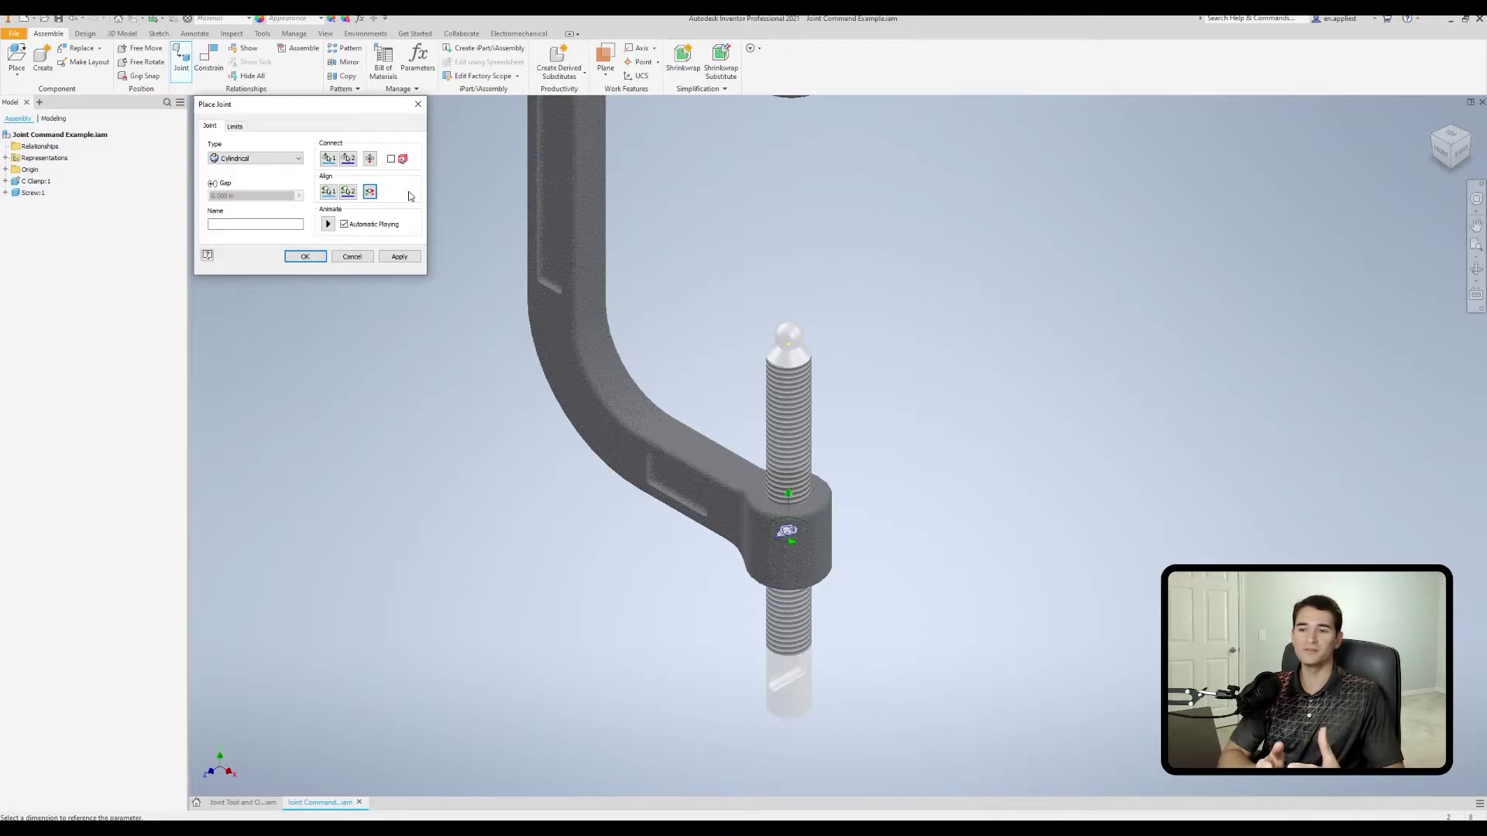
pyautogui.click(231, 227)
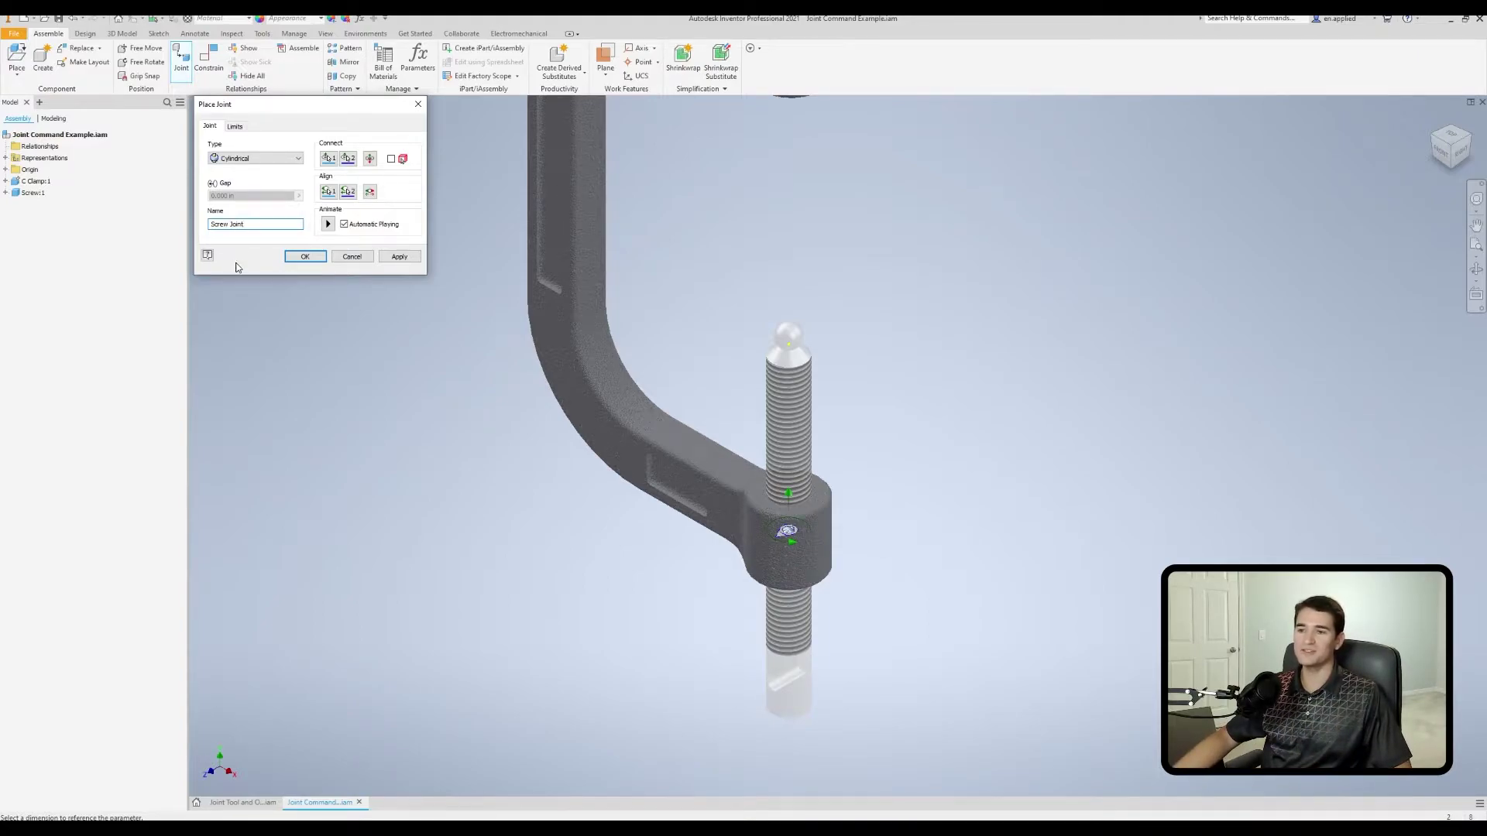
# Limit Screw Joint's rotation to a start of 0 deg and an end of 90 deg, and turn the screw to test it.
pyautogui.click(235, 126)
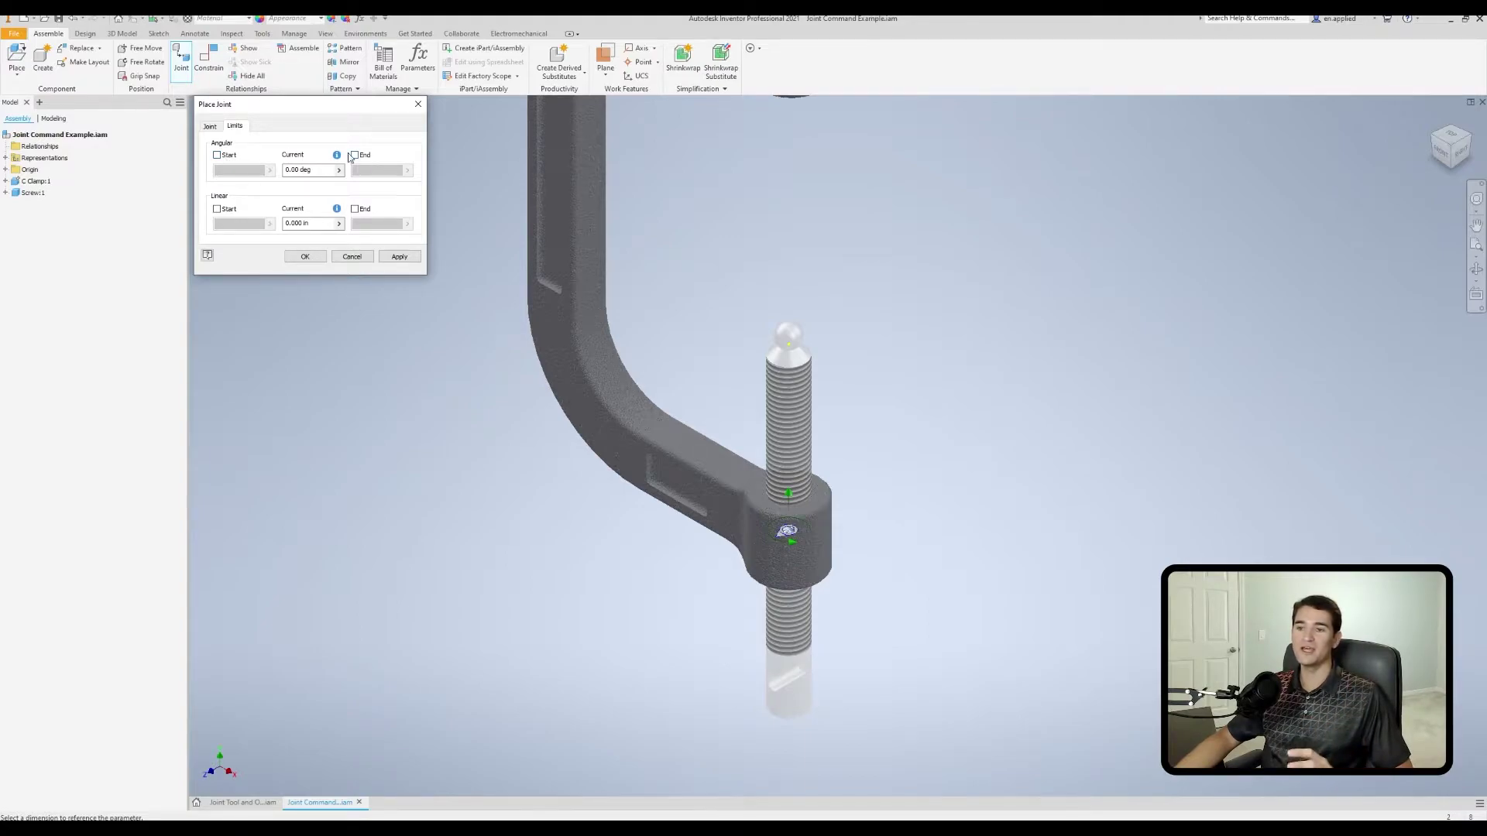
pyautogui.click(217, 155)
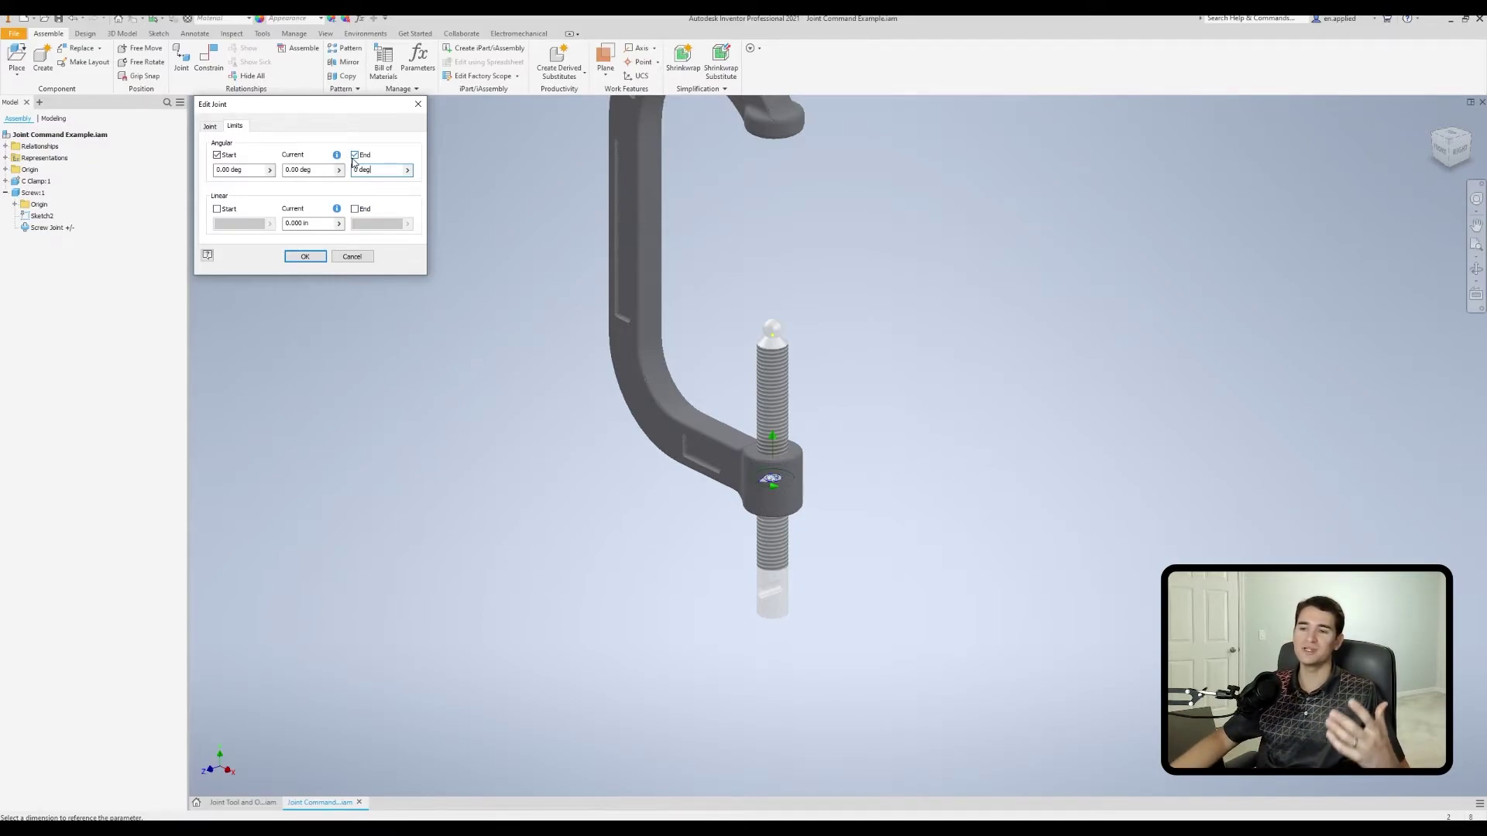
pyautogui.moveTo(378, 170); pyautogui.dragTo(349, 171)
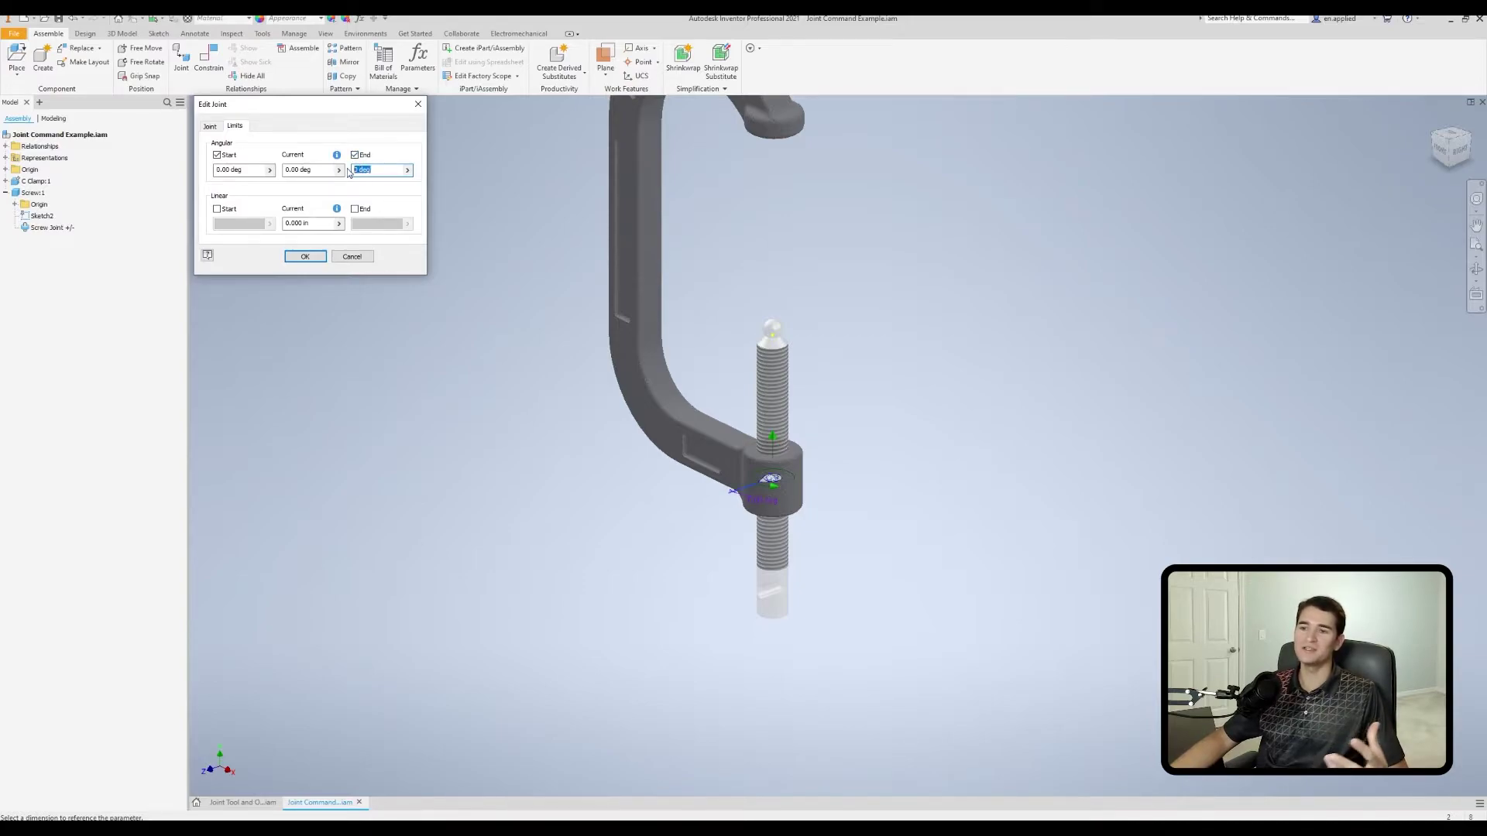
pyautogui.write('90')
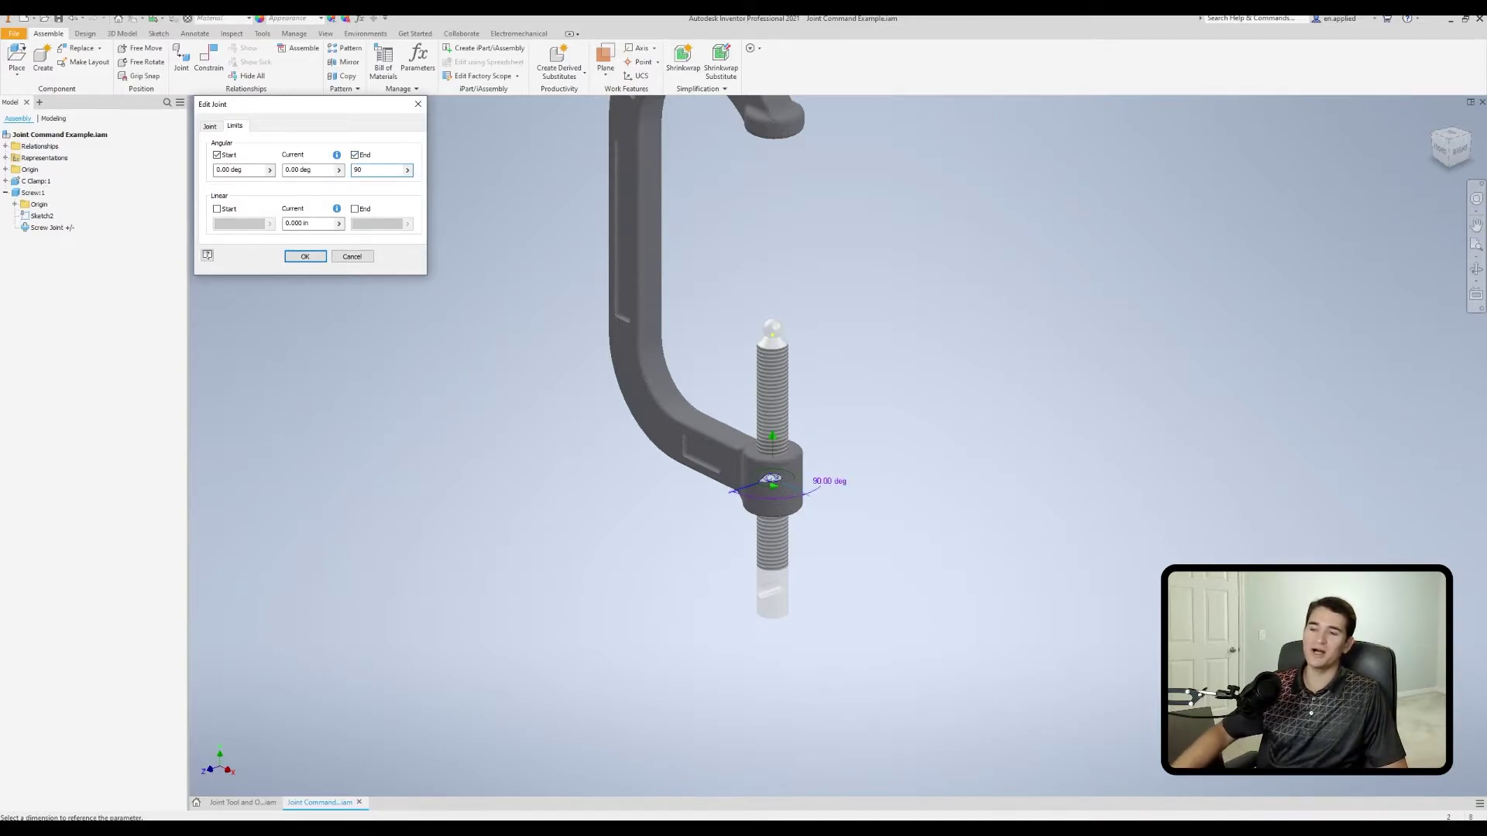
pyautogui.click(408, 171)
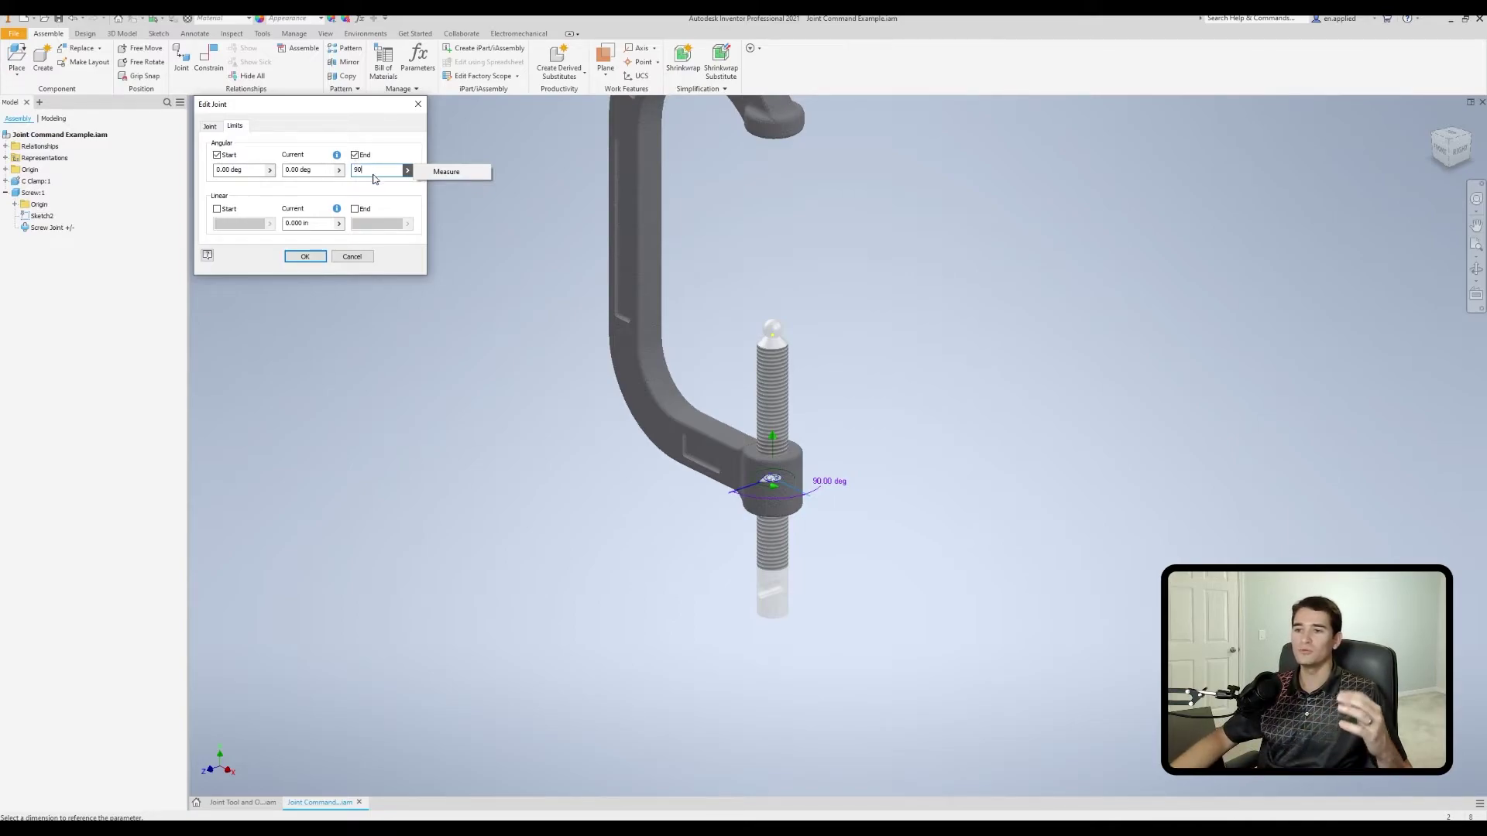
pyautogui.click(373, 170)
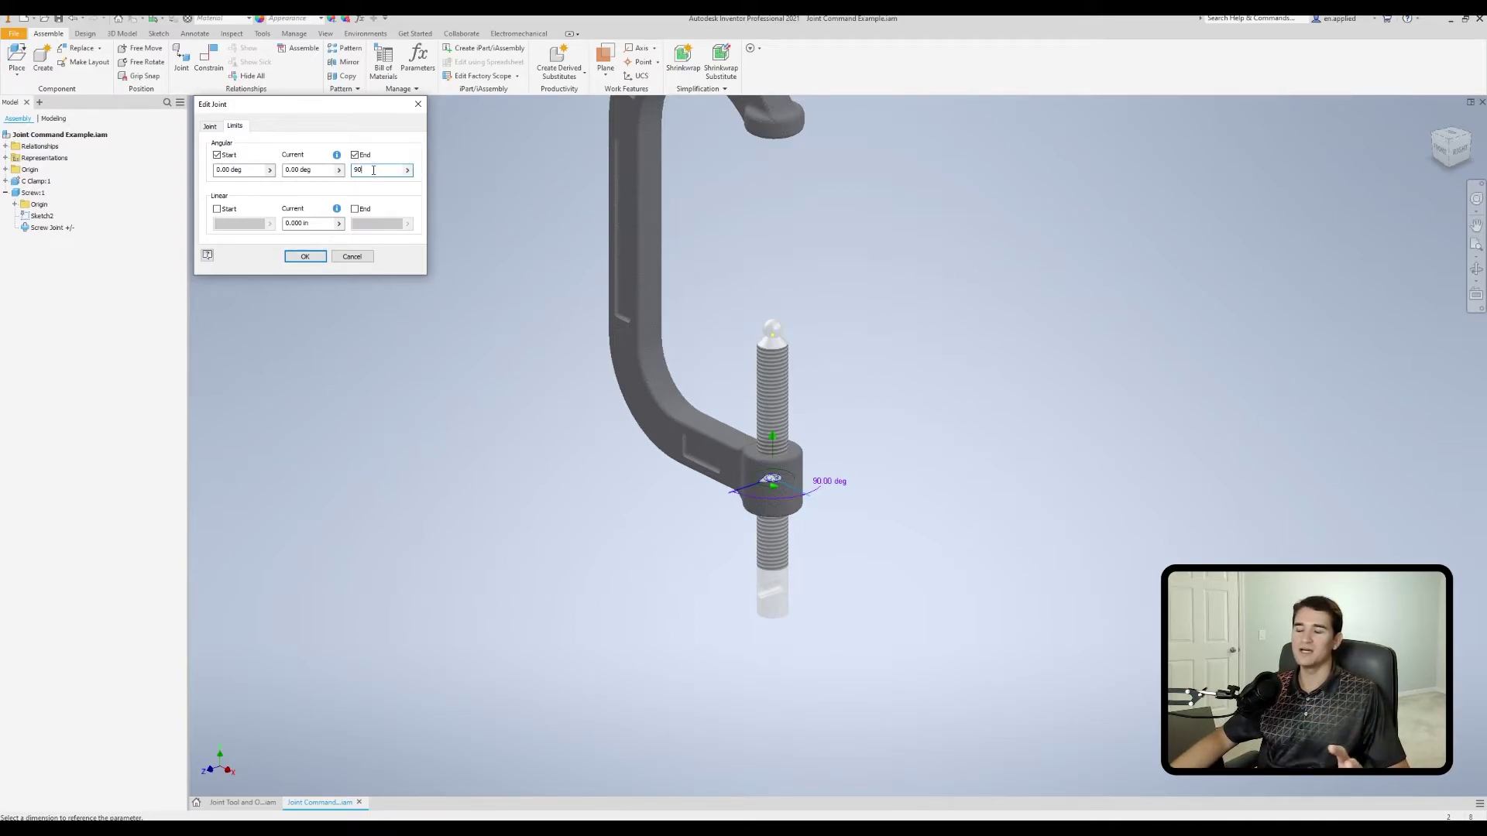
pyautogui.click(310, 257)
pyautogui.click(768, 597)
pyautogui.moveTo(812, 602)
pyautogui.mouseDown()
pyautogui.moveTo(763, 605)
pyautogui.moveTo(800, 601)
pyautogui.mouseUp()
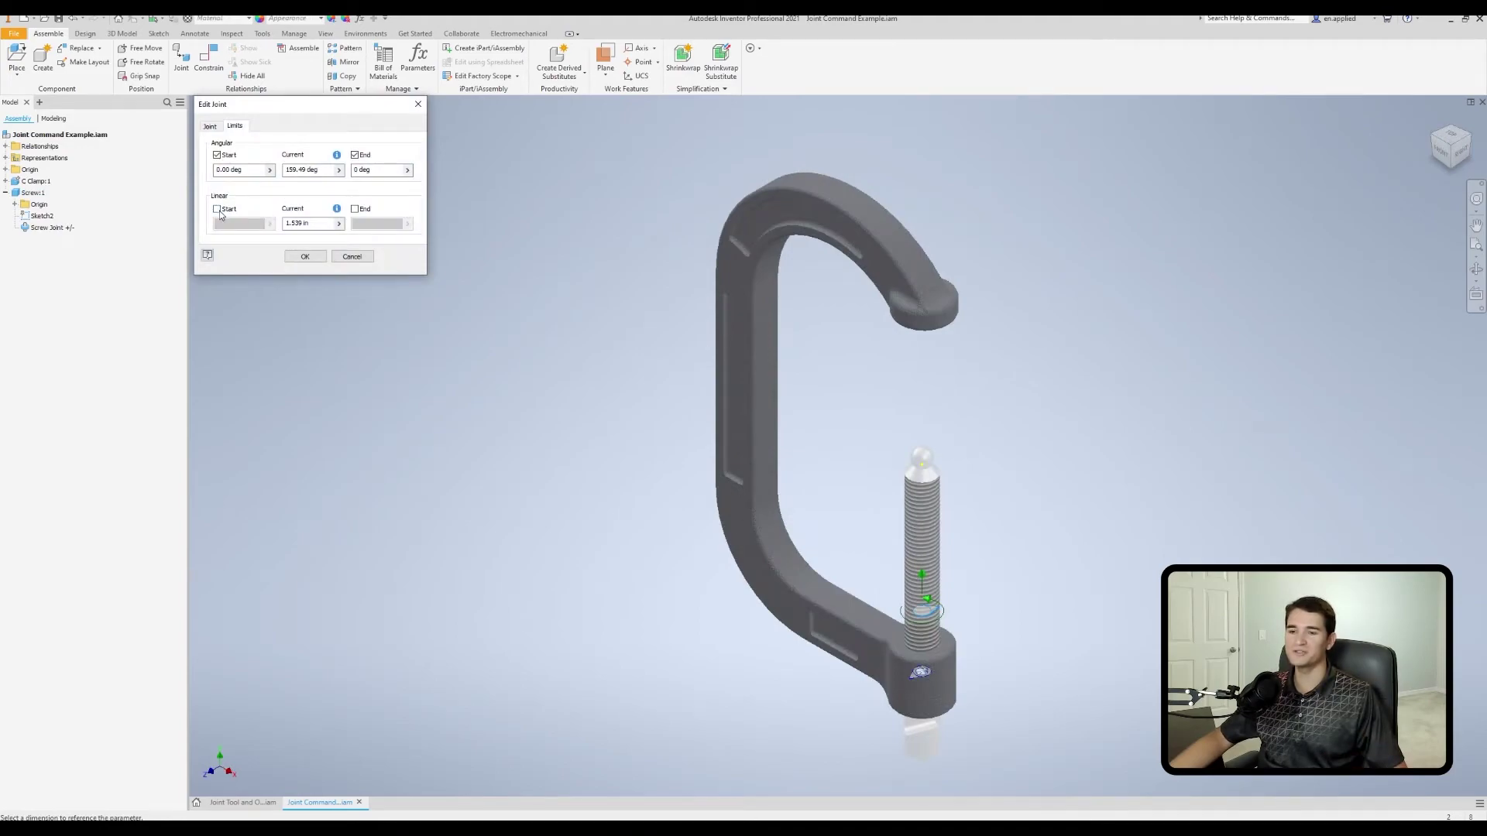
# Enable Screw Joint's linear limits with a start of 1.539 in and an end of -2.769 in.
pyautogui.moveTo(927, 653)
pyautogui.keyDown('shift'); pyautogui.mouseDown(button='middle')
pyautogui.moveTo(763, 654)
pyautogui.moveTo(917, 676)
pyautogui.mouseUp(button='middle'); pyautogui.keyUp('shift')
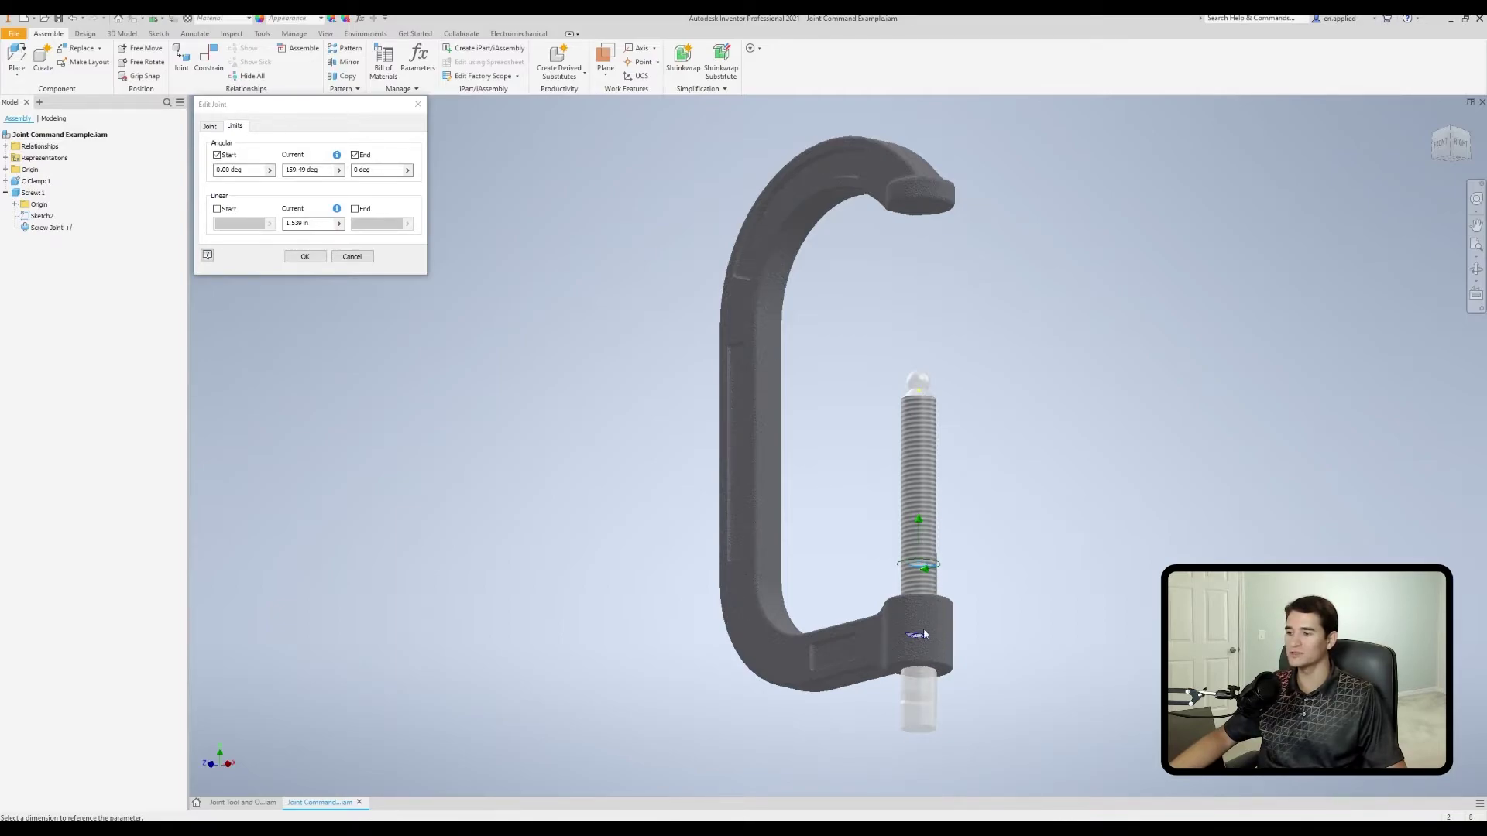
pyautogui.keyDown('shift'); pyautogui.moveTo(564, 399); pyautogui.dragTo(561, 421, button='middle'); pyautogui.keyUp('shift')
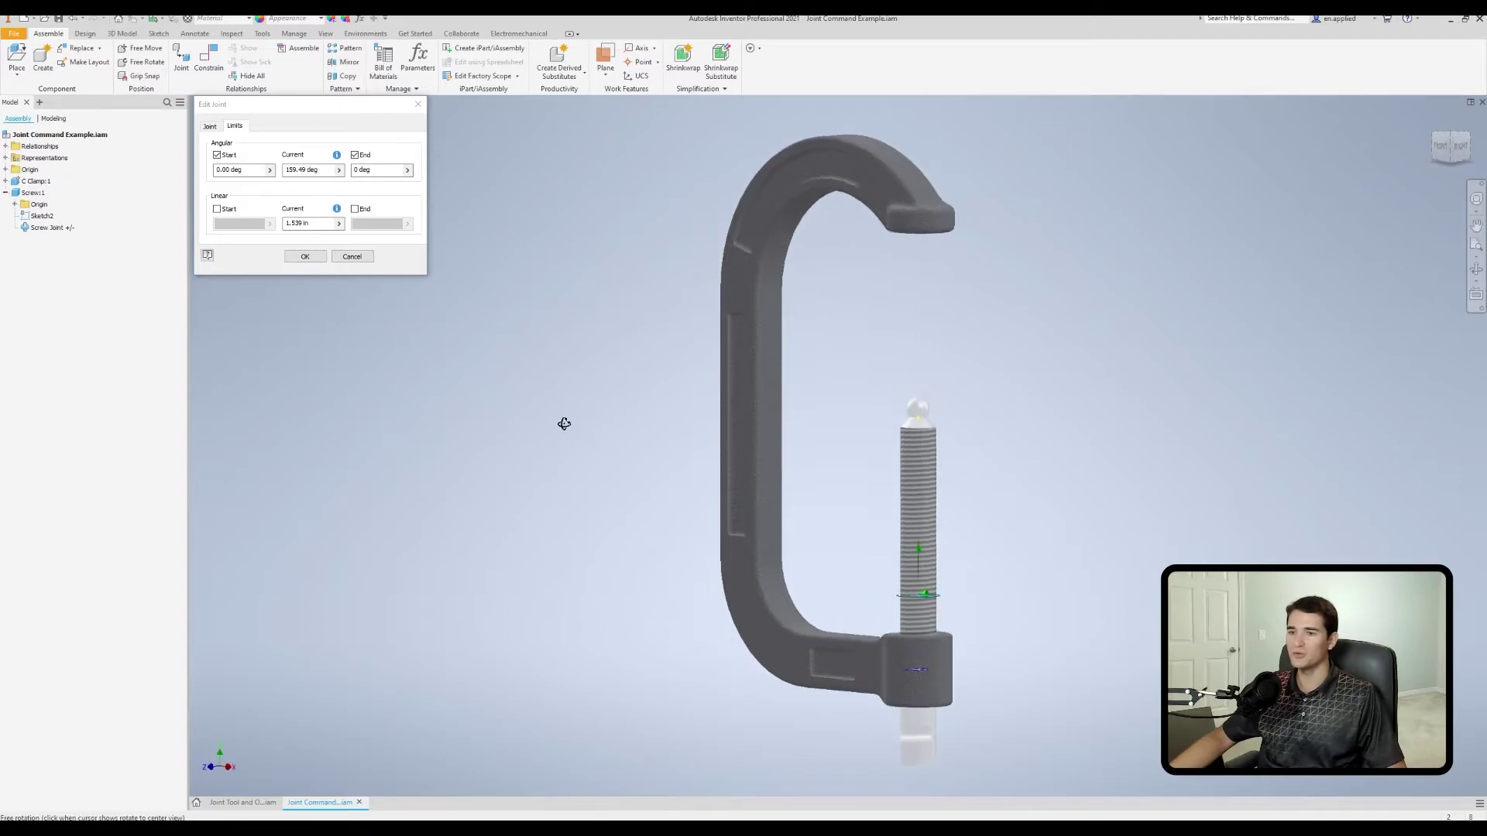
pyautogui.click(217, 210)
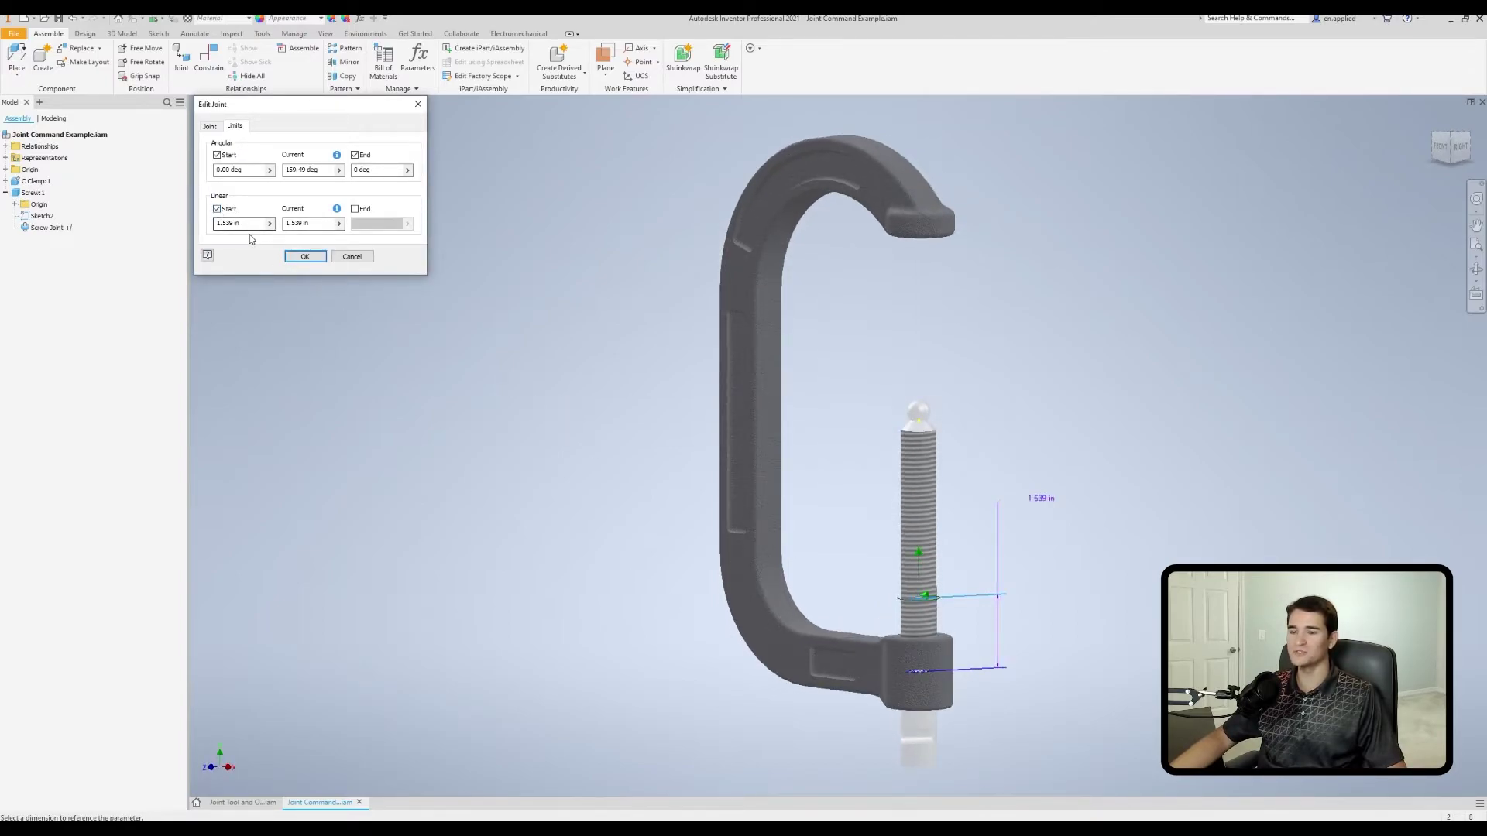
pyautogui.click(355, 209)
pyautogui.click(377, 224)
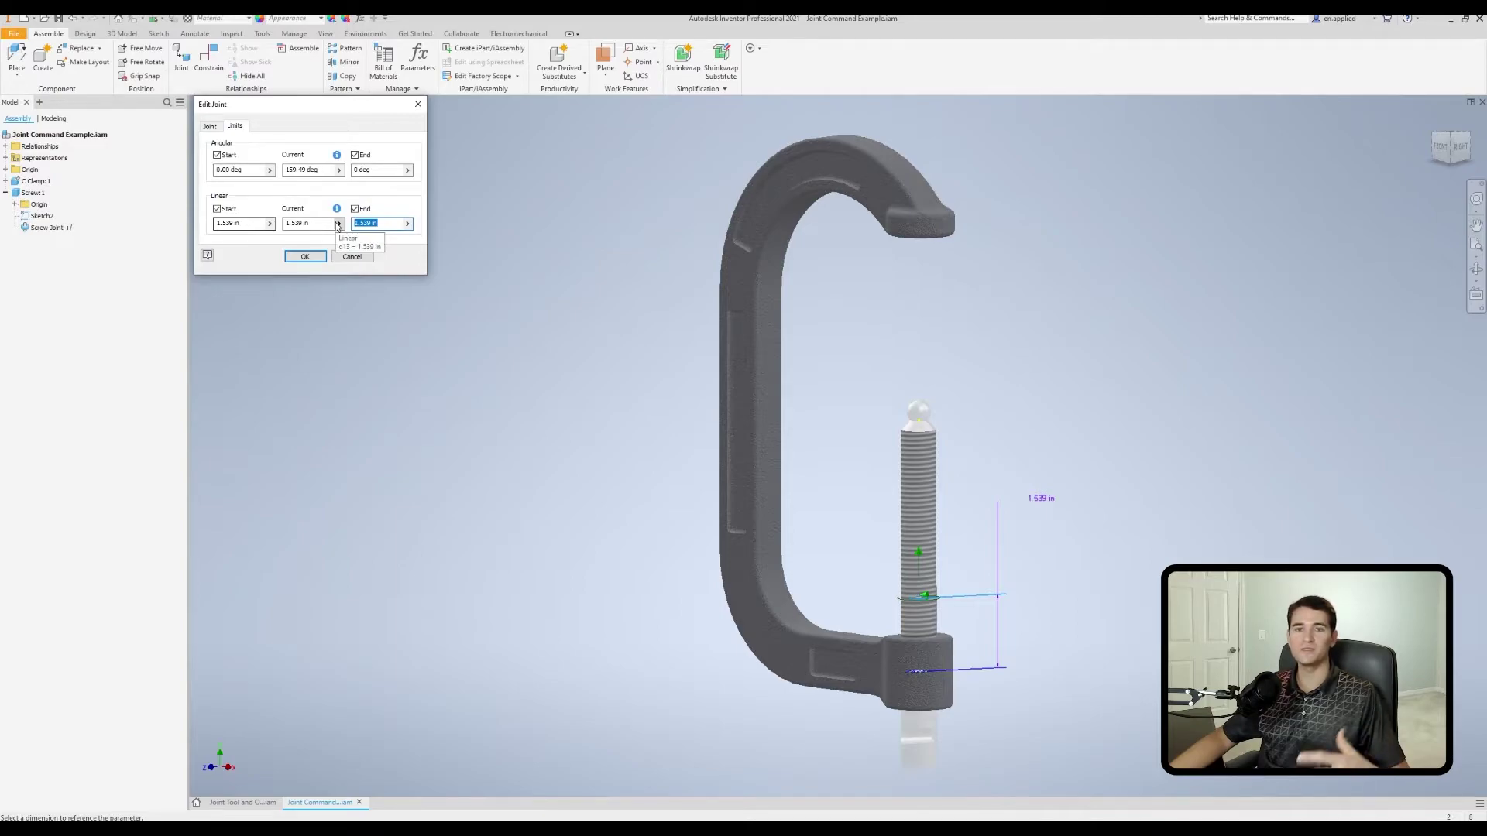
pyautogui.write('-2.769')
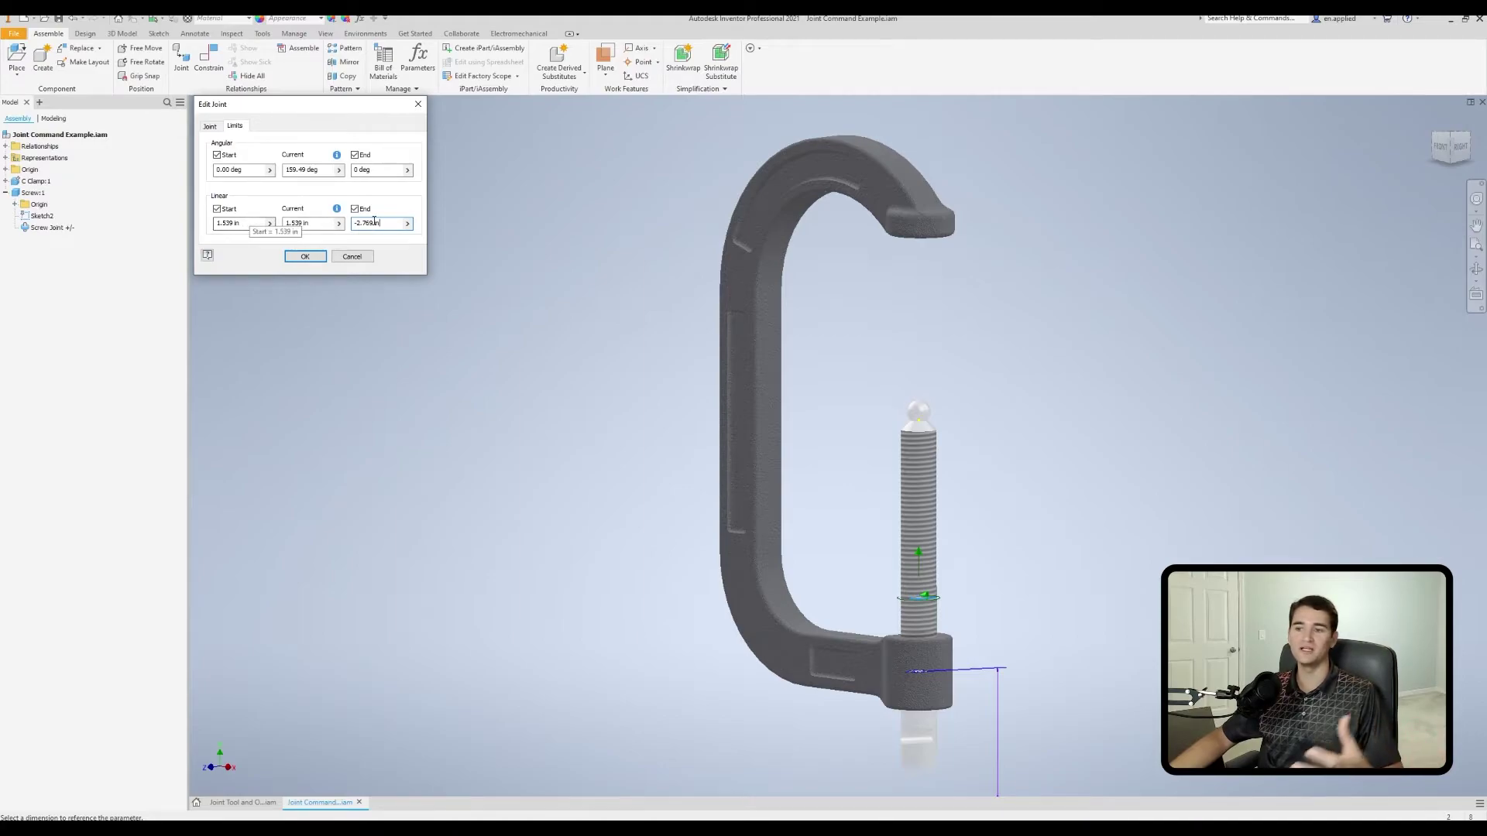
pyautogui.moveTo(809, 351); pyautogui.dragTo(857, 416, button='middle')
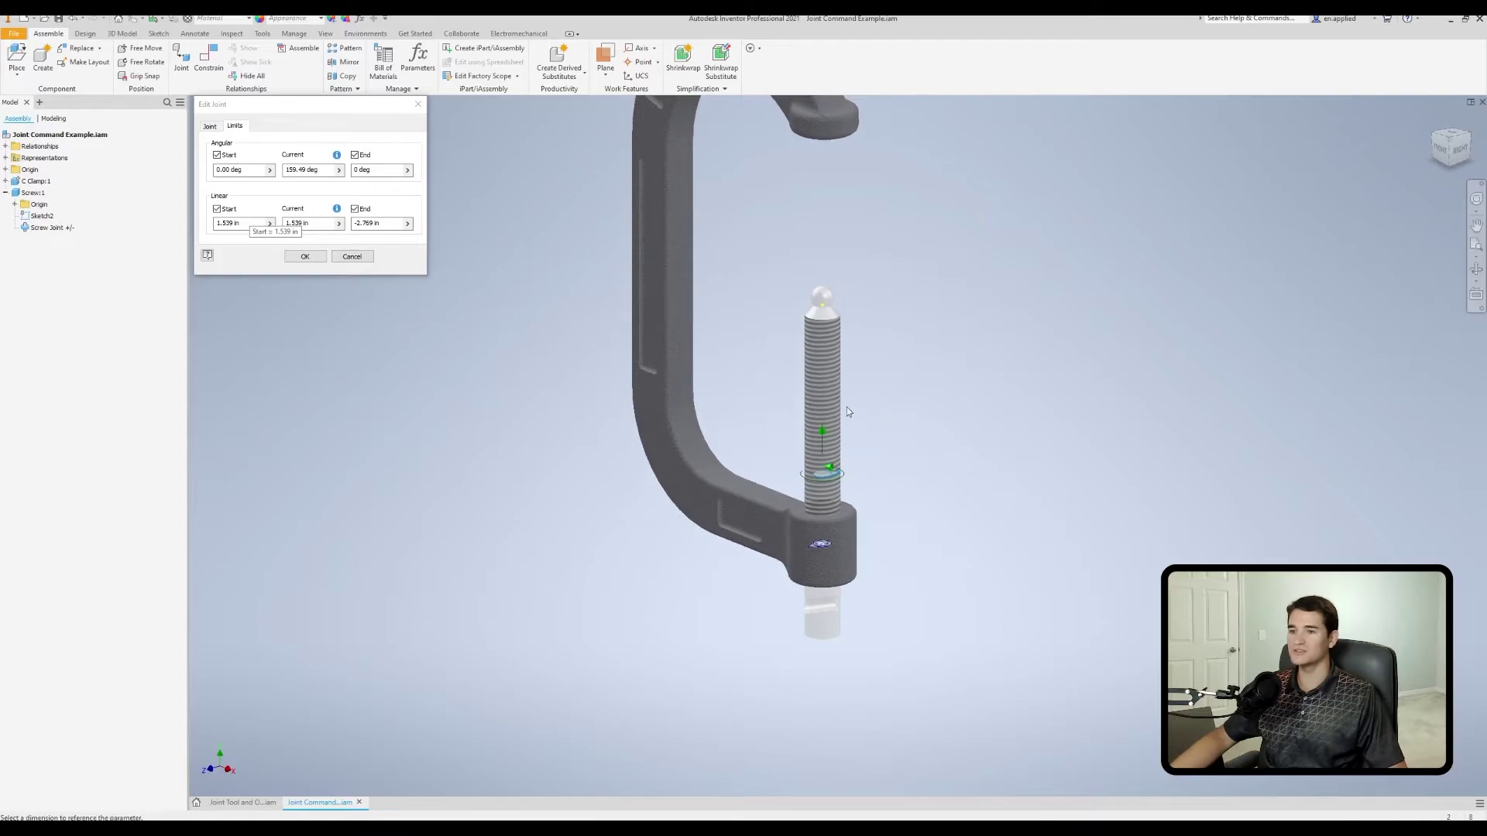
pyautogui.click(306, 256)
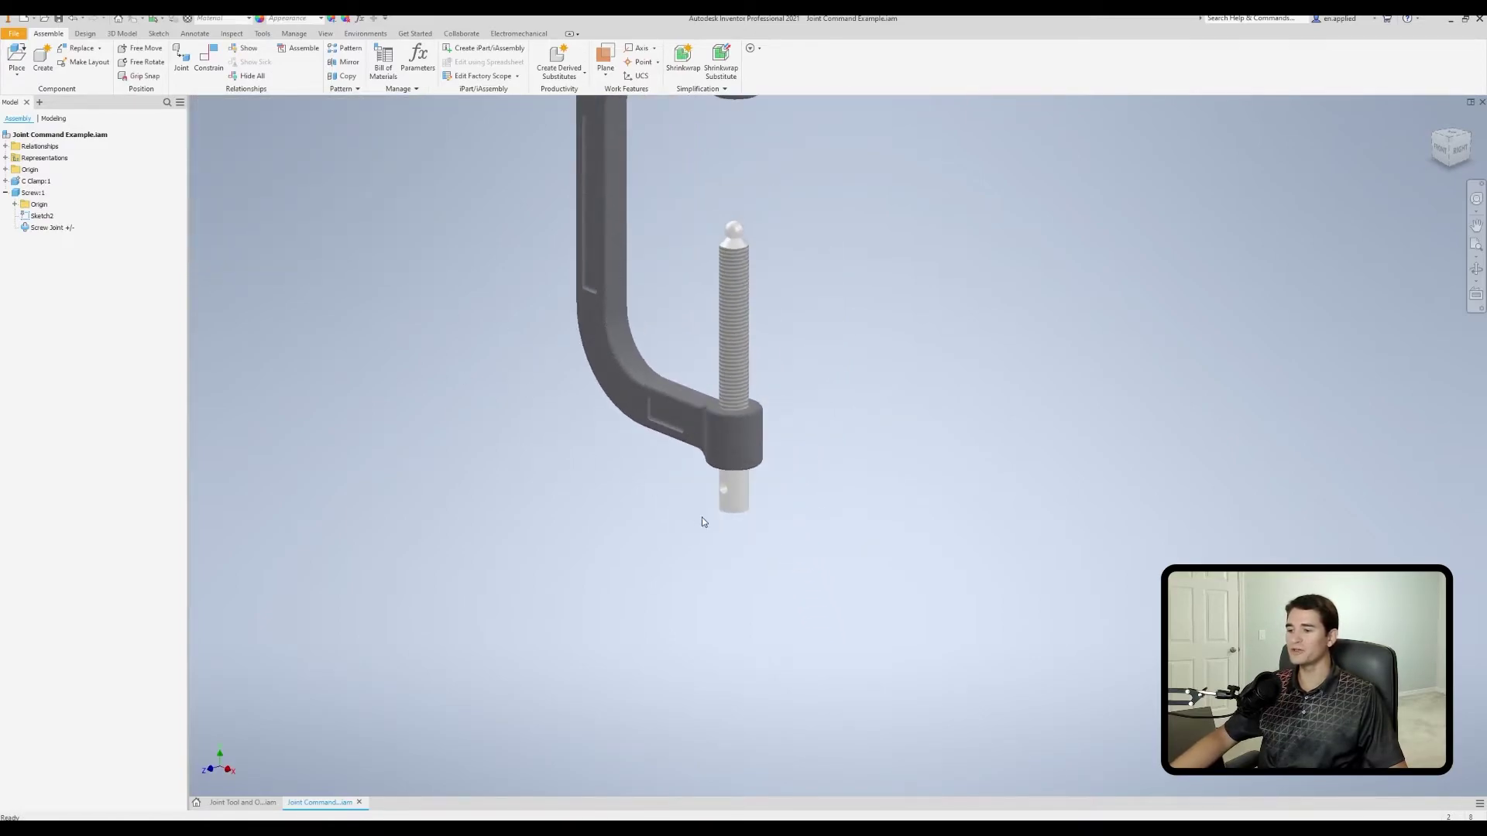
# Slide the screw down through the threaded hole to test its linear travel, and return to the home view.
pyautogui.moveTo(733, 505); pyautogui.dragTo(715, 655)
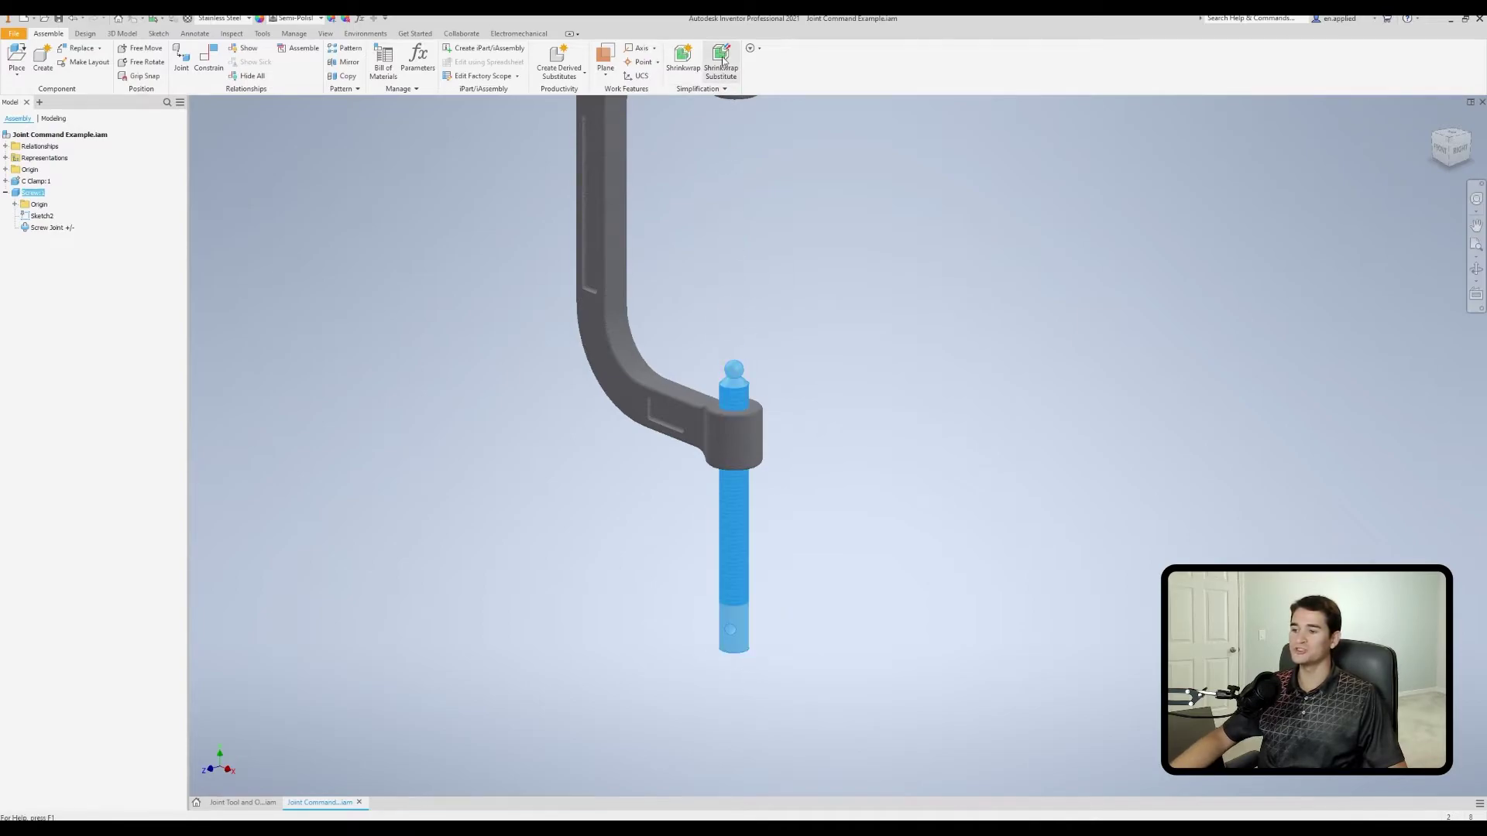
pyautogui.press('F6')
pyautogui.click(342, 244)
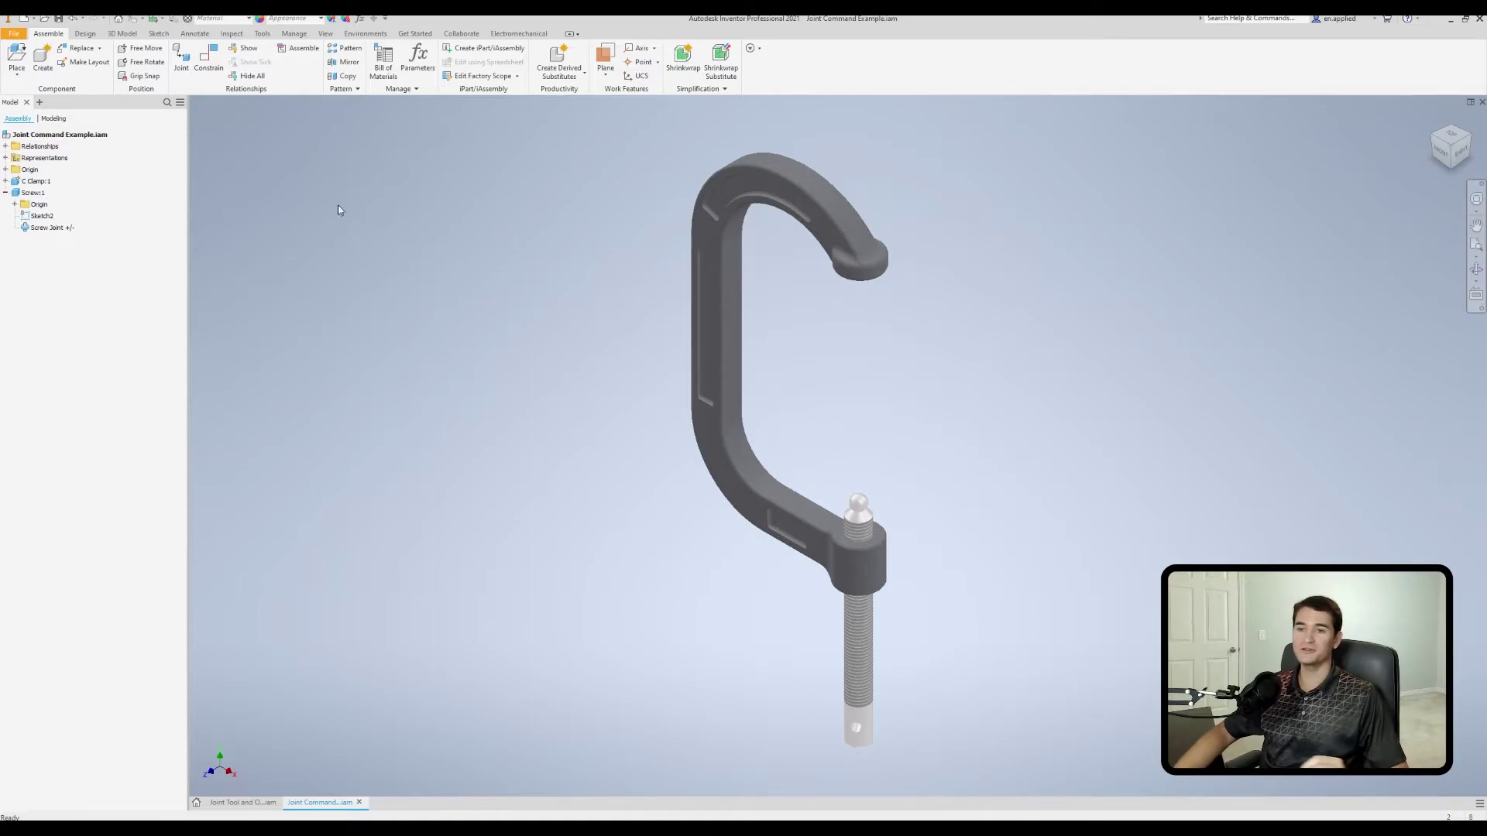
# Place one instance of the pin part beside the clamp's screw.
pyautogui.click(18, 54)
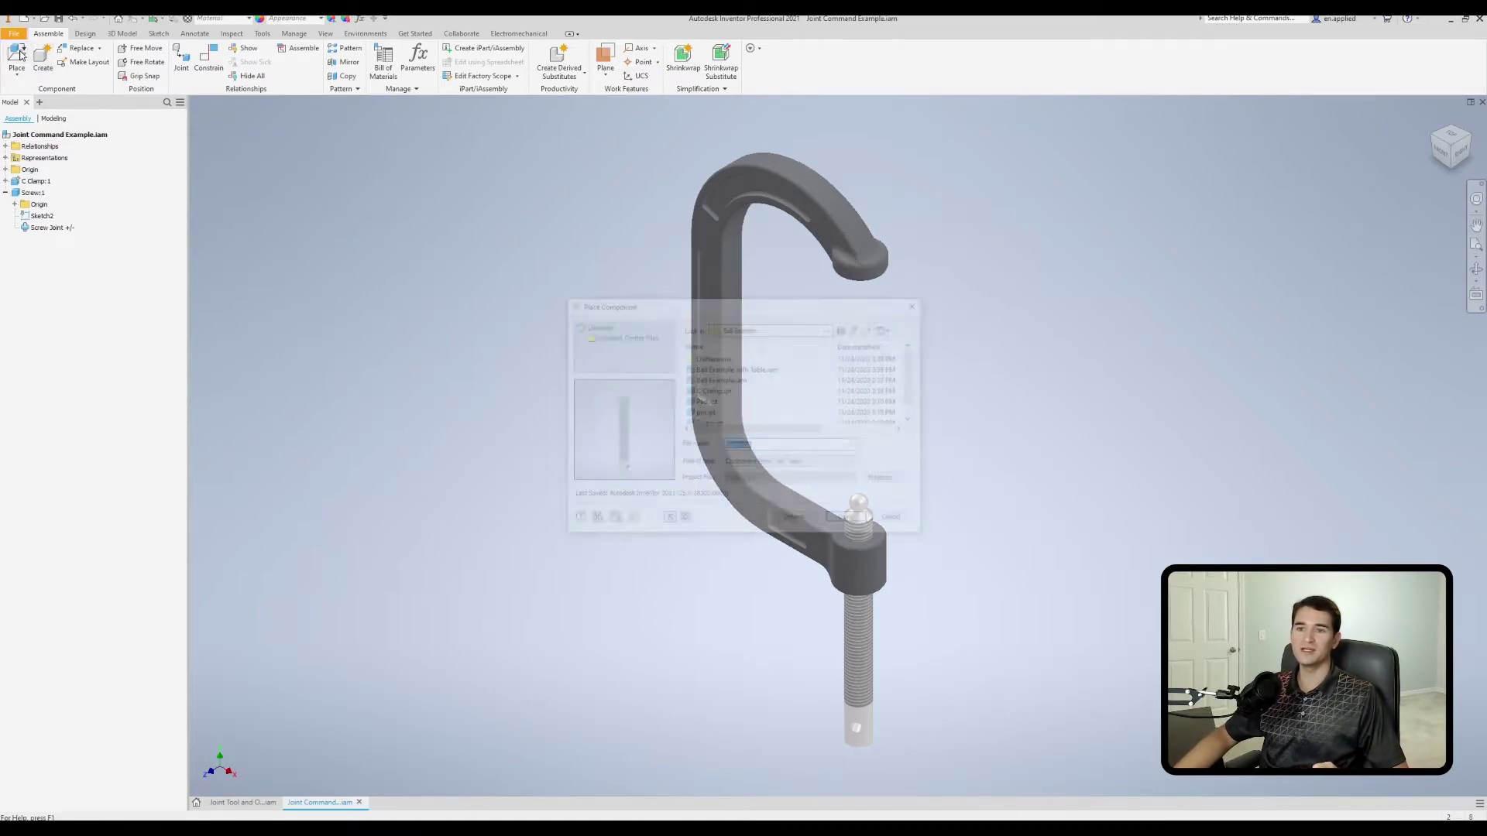
pyautogui.doubleClick(744, 412)
pyautogui.moveTo(837, 432); pyautogui.dragTo(716, 259, button='middle')
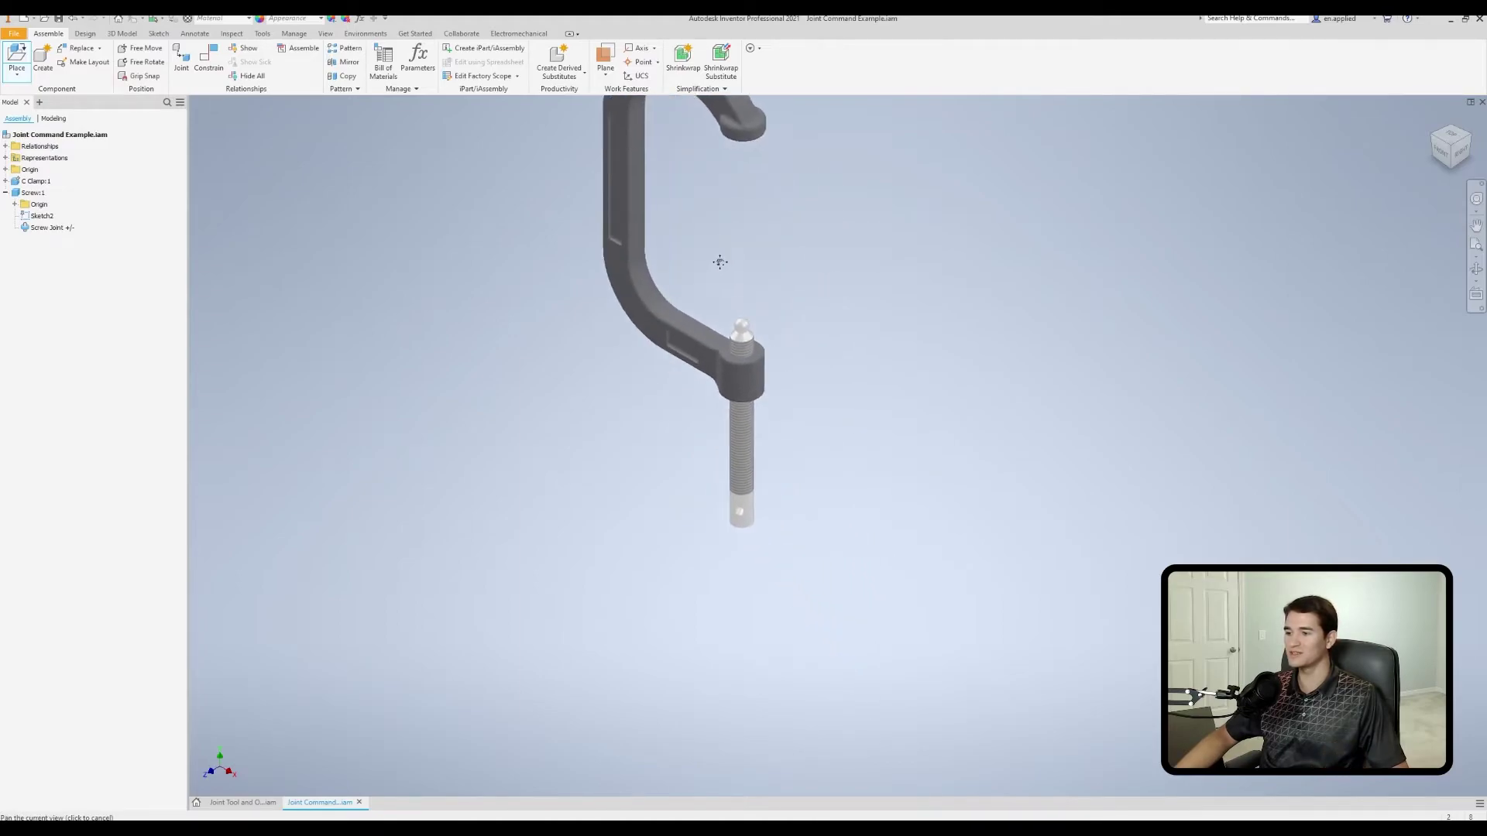
pyautogui.click(858, 410)
pyautogui.rightClick(929, 425)
pyautogui.click(888, 427)
pyautogui.scroll(-3, 872, 392)
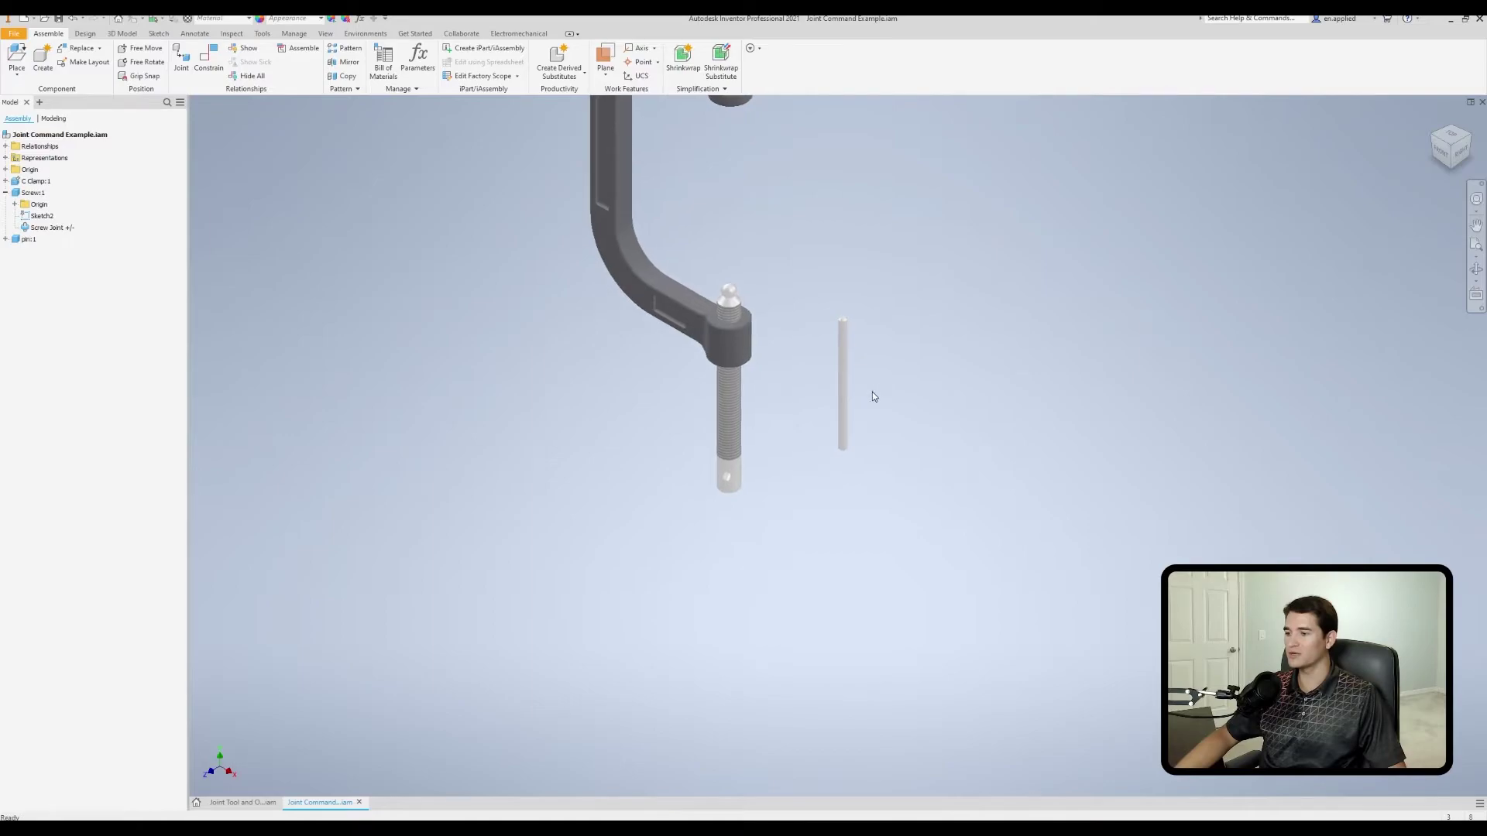
pyautogui.scroll(4, 872, 387)
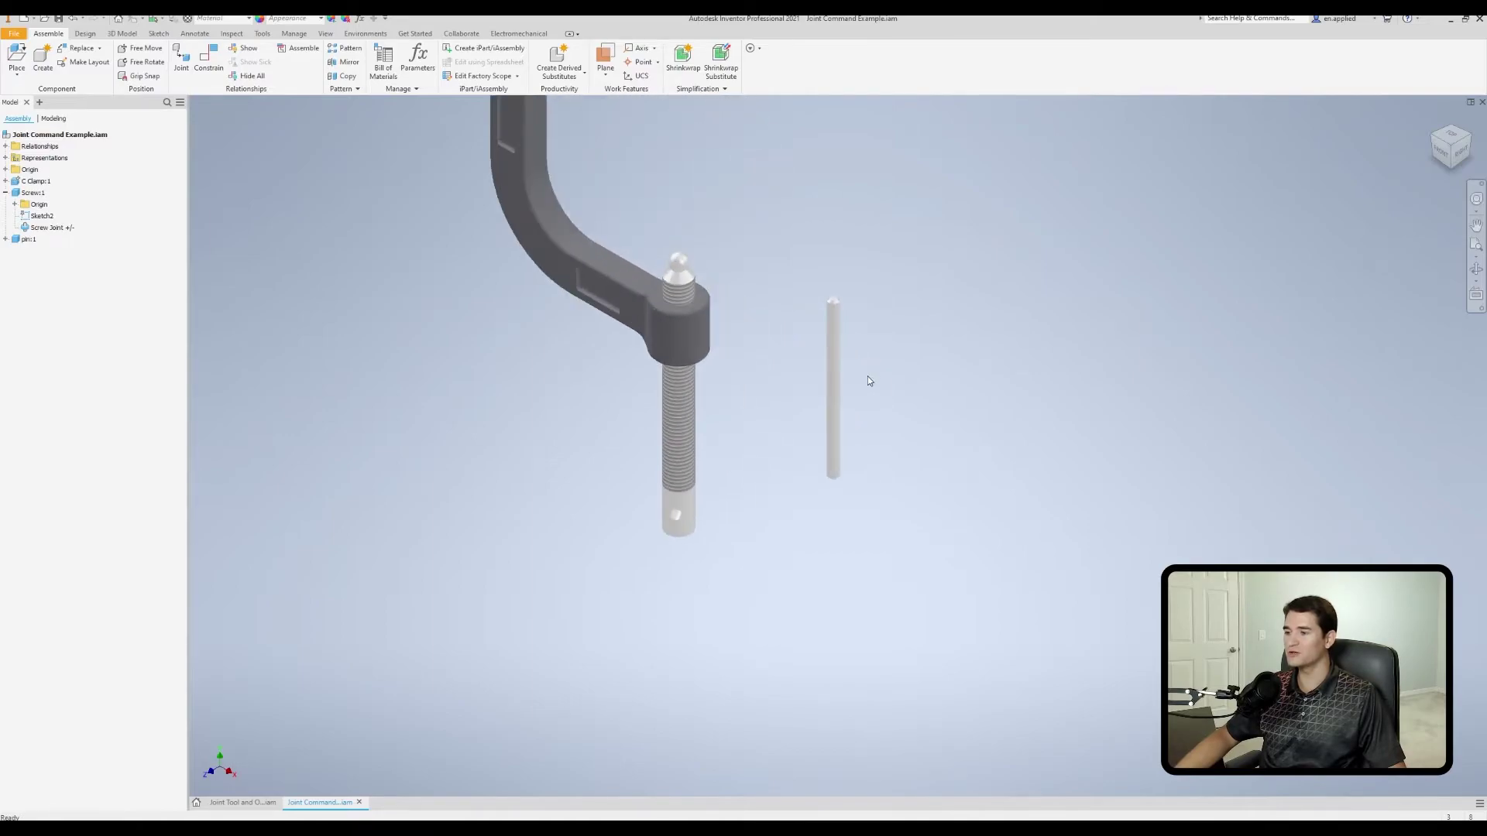
# Create a Rigid joint that connects the pin's midpoint to the midpoint of the cross hole in the screw.
pyautogui.click(182, 59)
pyautogui.click(269, 158)
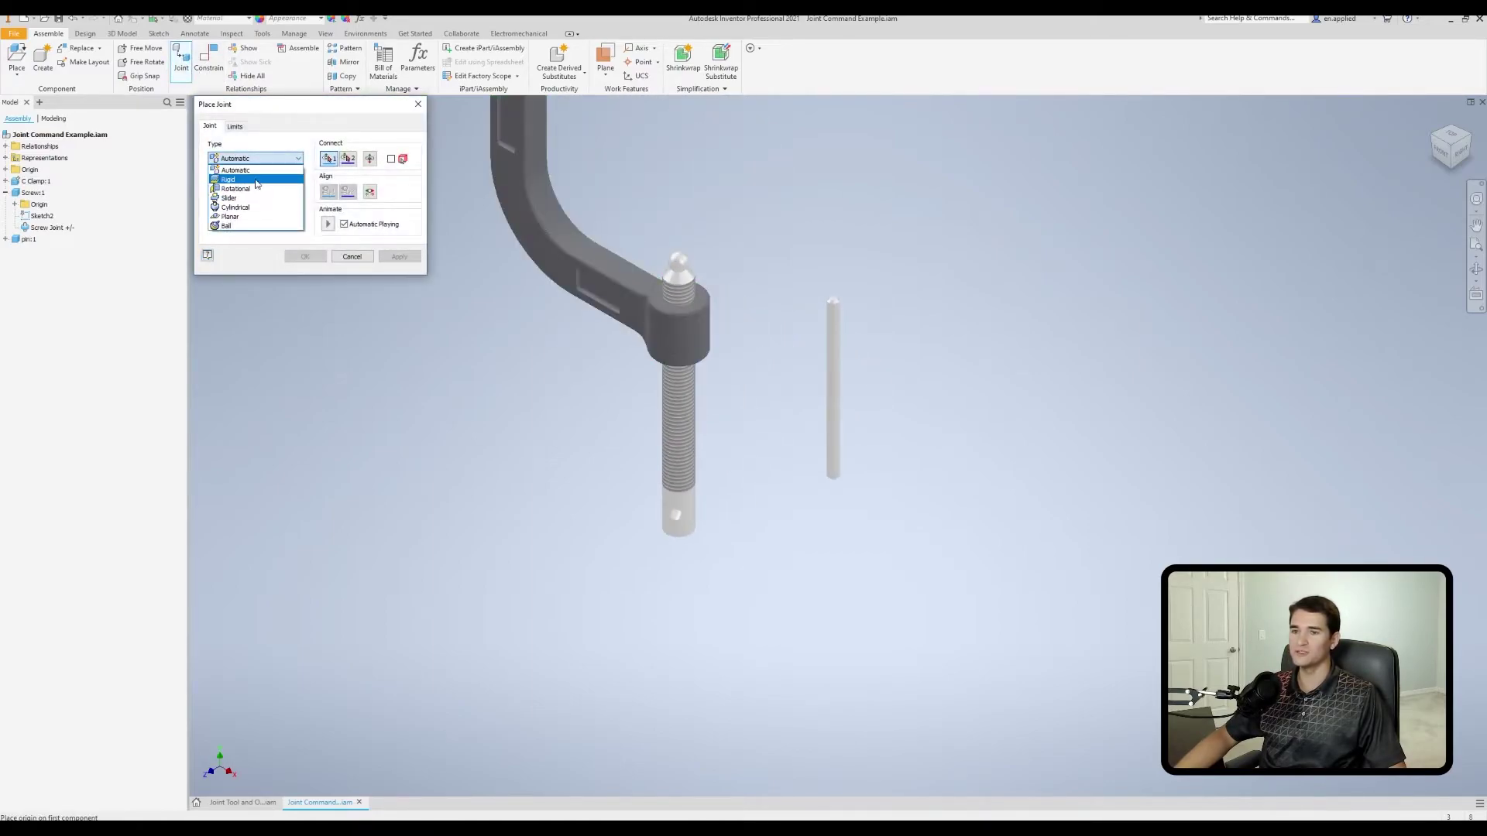
pyautogui.click(253, 181)
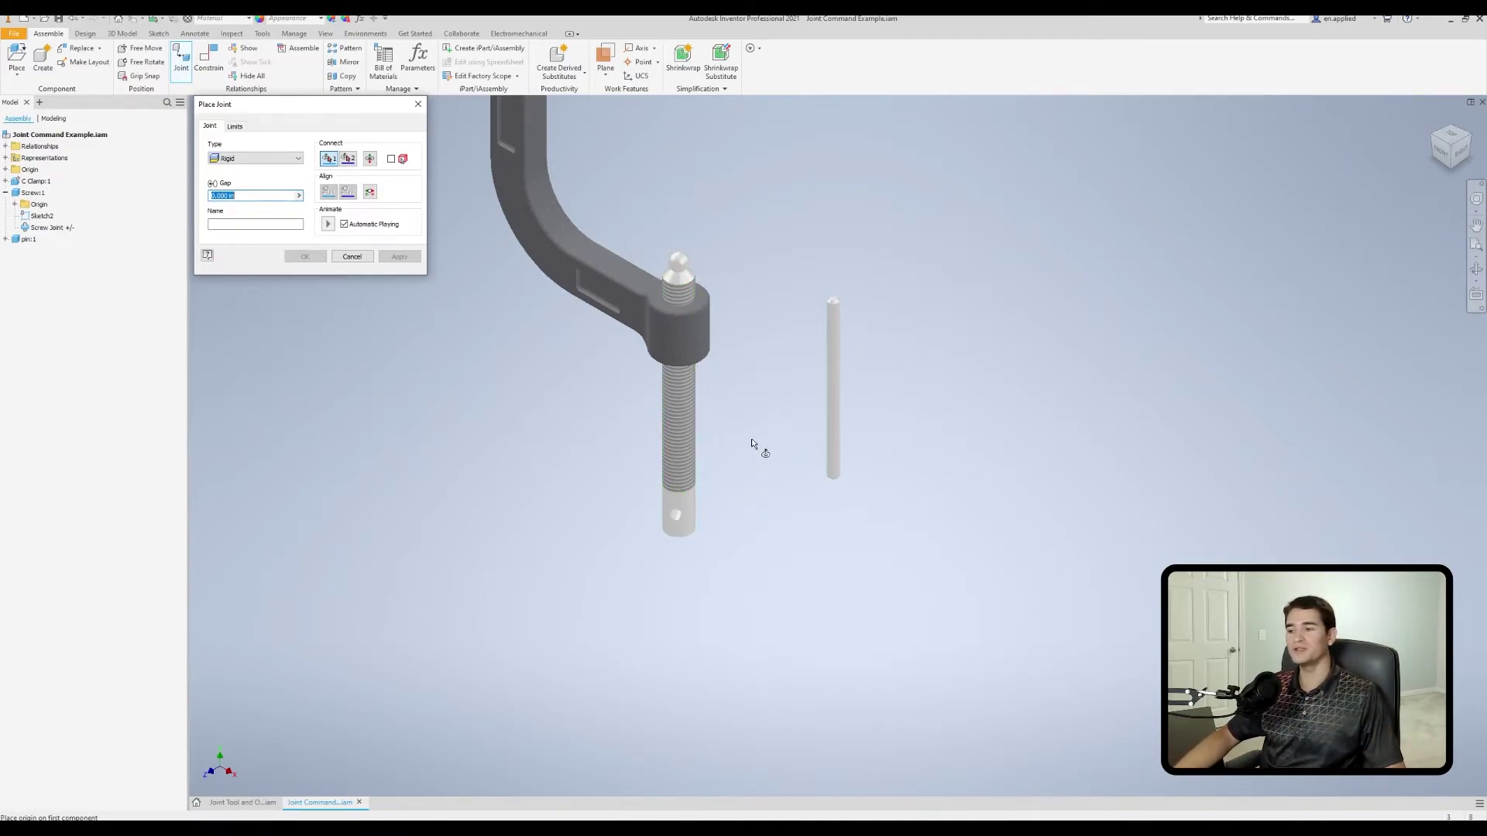
pyautogui.click(833, 390)
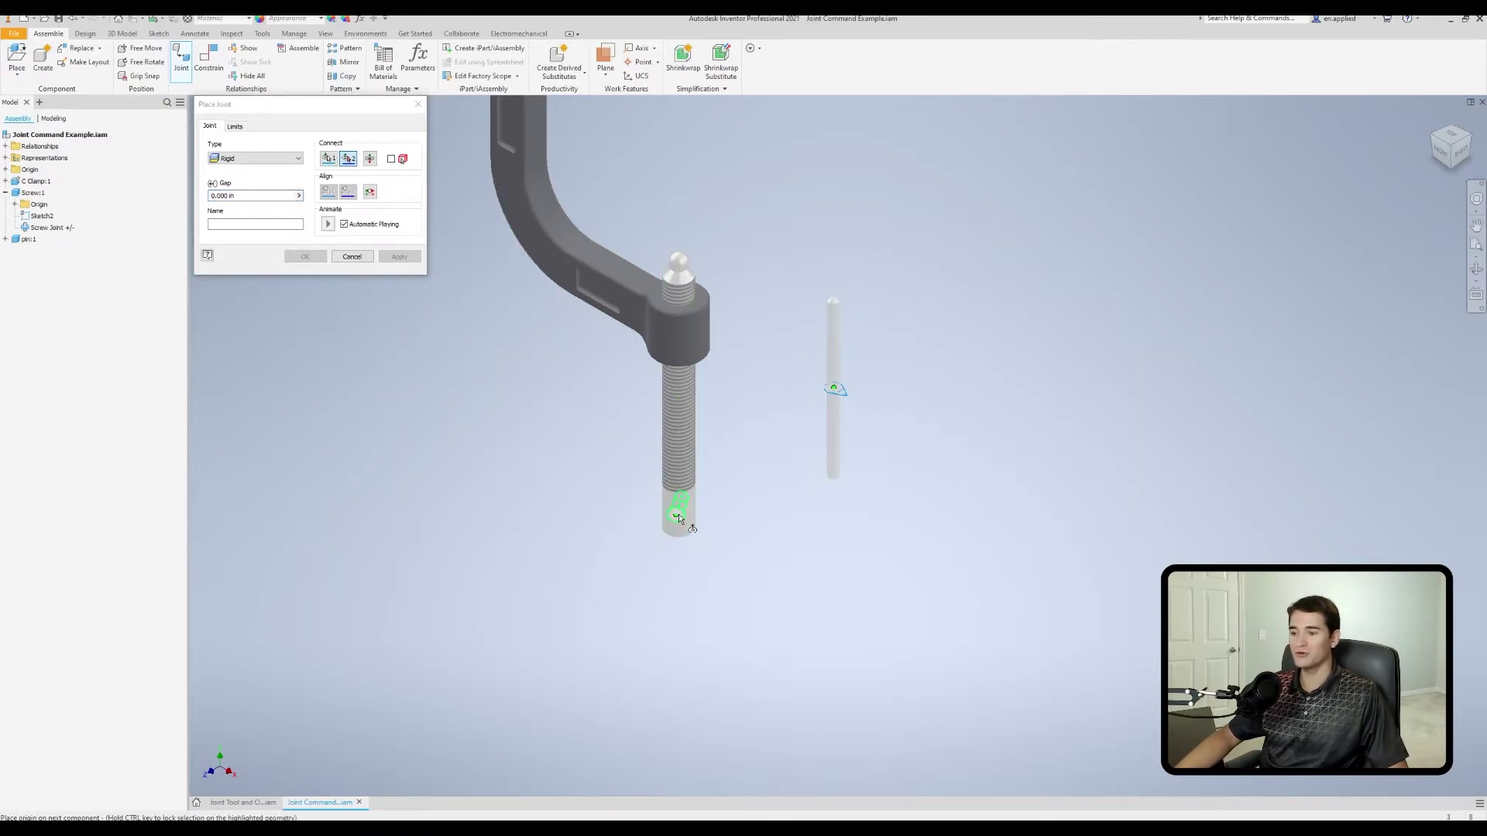
pyautogui.scroll(8, 676, 513)
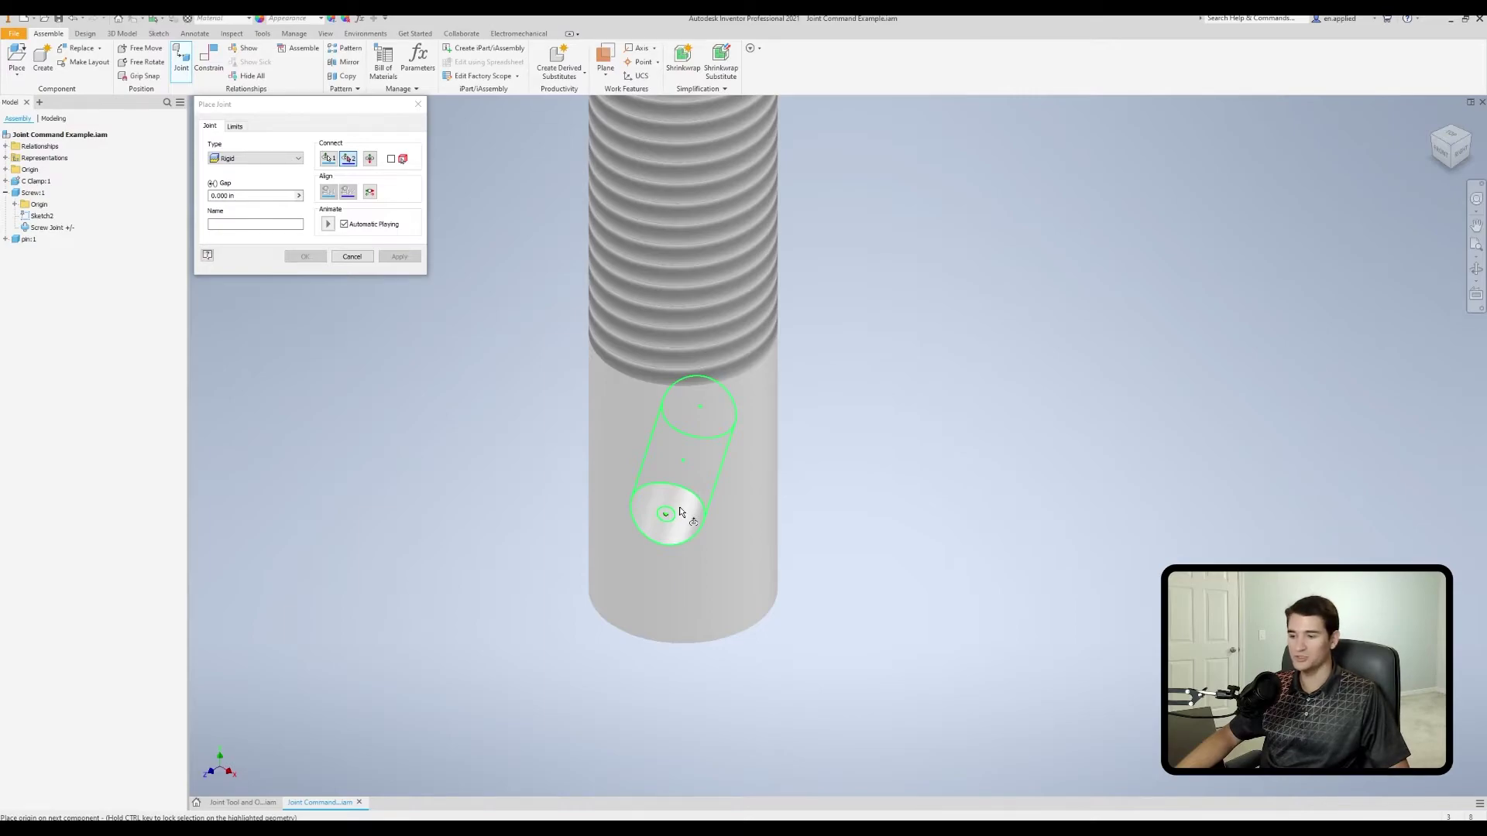
pyautogui.click(685, 462)
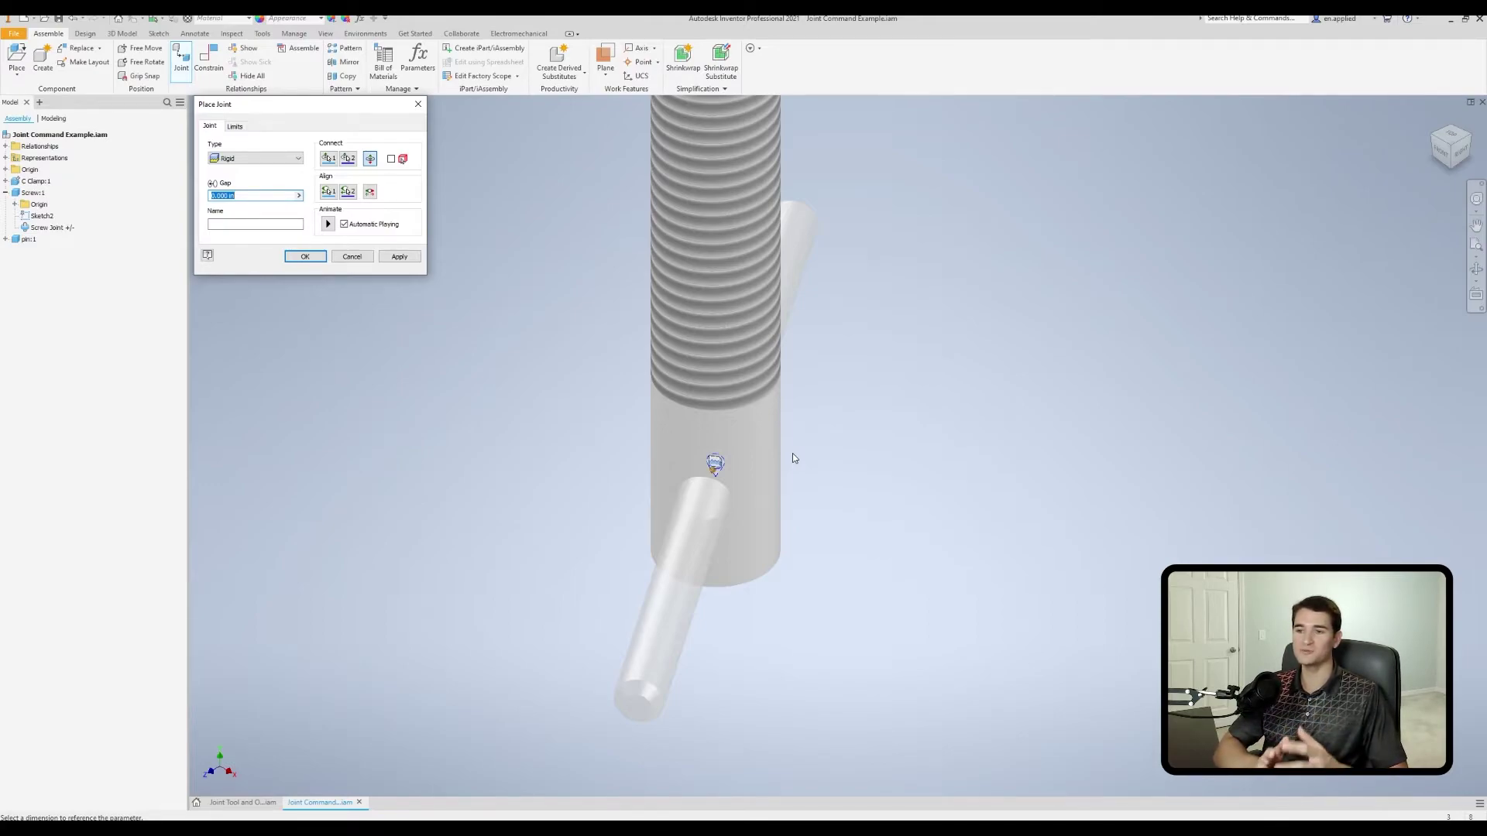
pyautogui.keyDown('shift'); pyautogui.moveTo(853, 500); pyautogui.dragTo(775, 364, button='middle'); pyautogui.keyUp('shift')
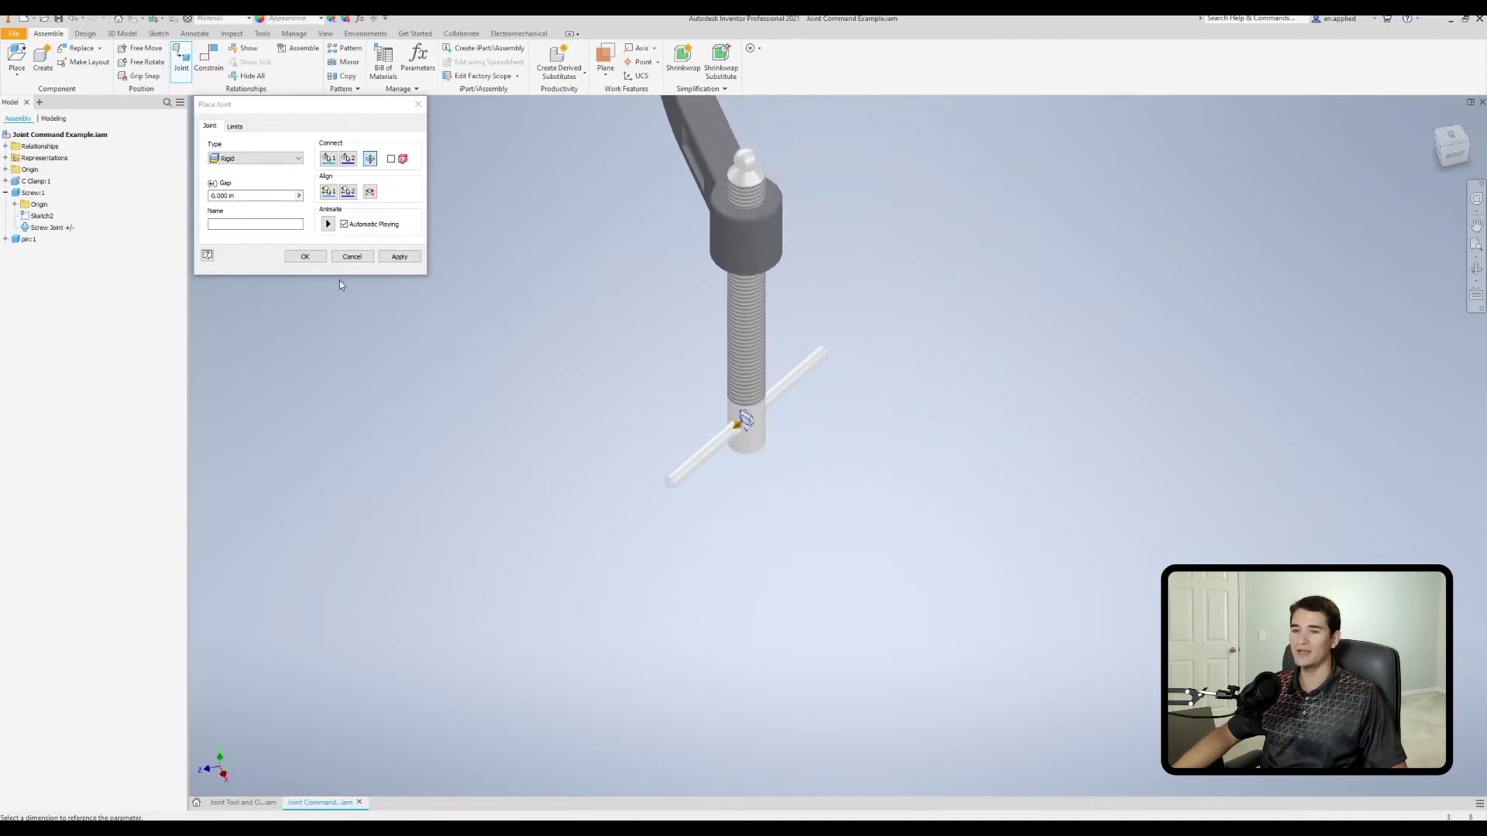
# Set the rigid joint's gap to .125 in and inspect the pin's offset and the gap's value options.
pyautogui.click(242, 195)
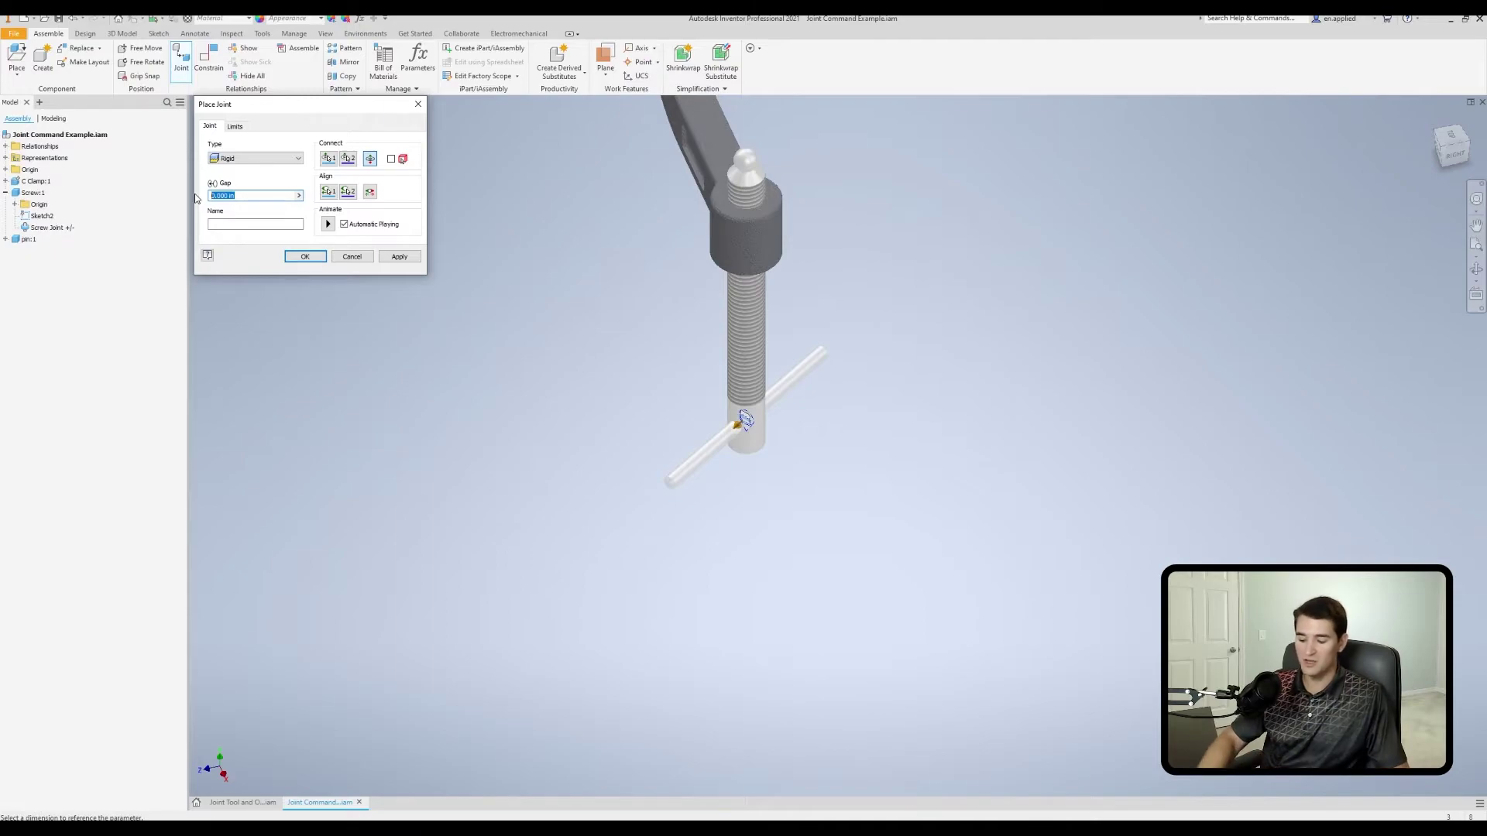
pyautogui.write('.125')
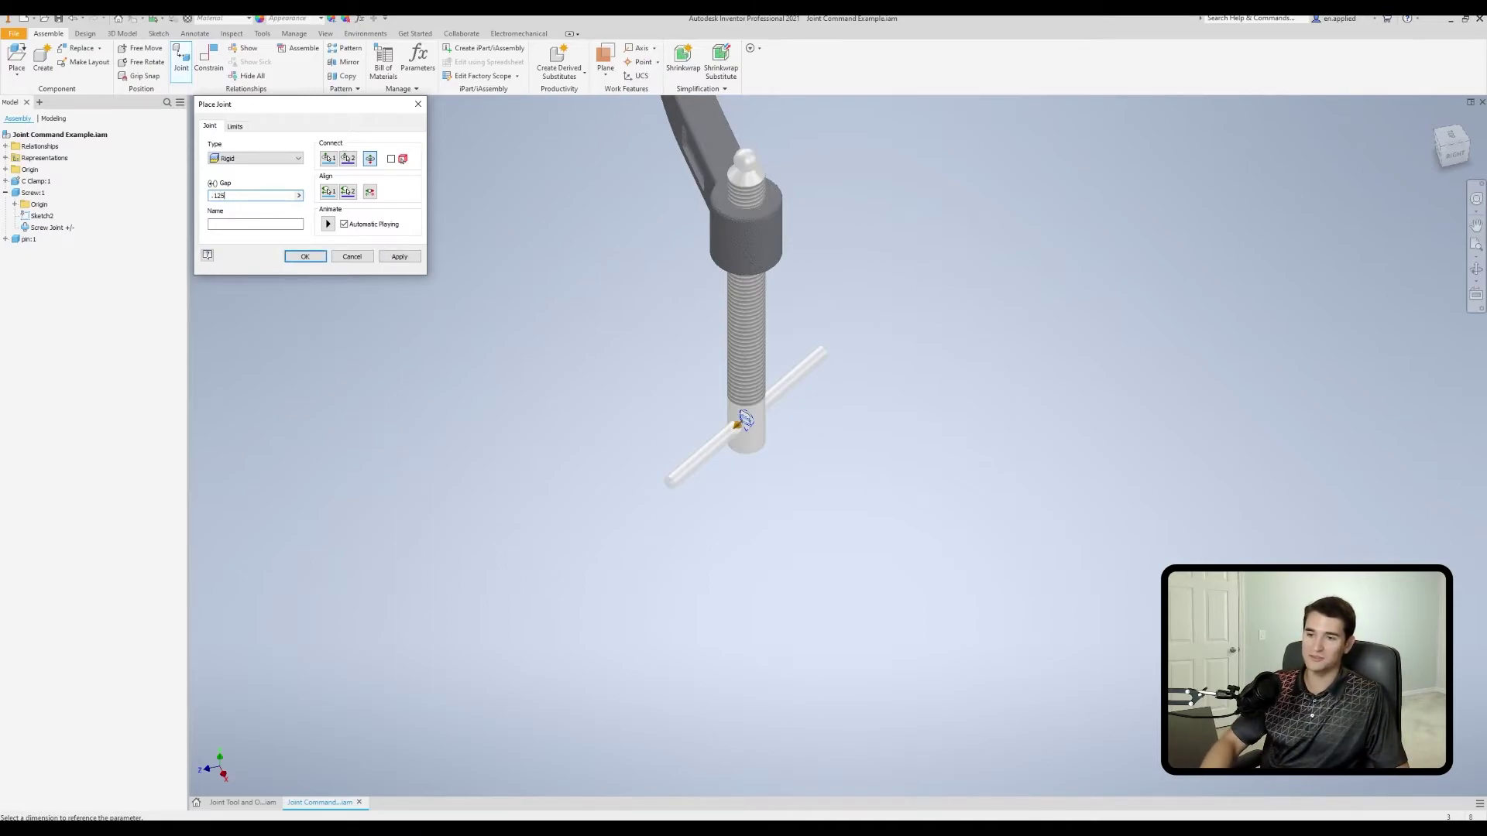
pyautogui.keyDown('shift'); pyautogui.moveTo(770, 509); pyautogui.dragTo(701, 502, button='middle'); pyautogui.keyUp('shift')
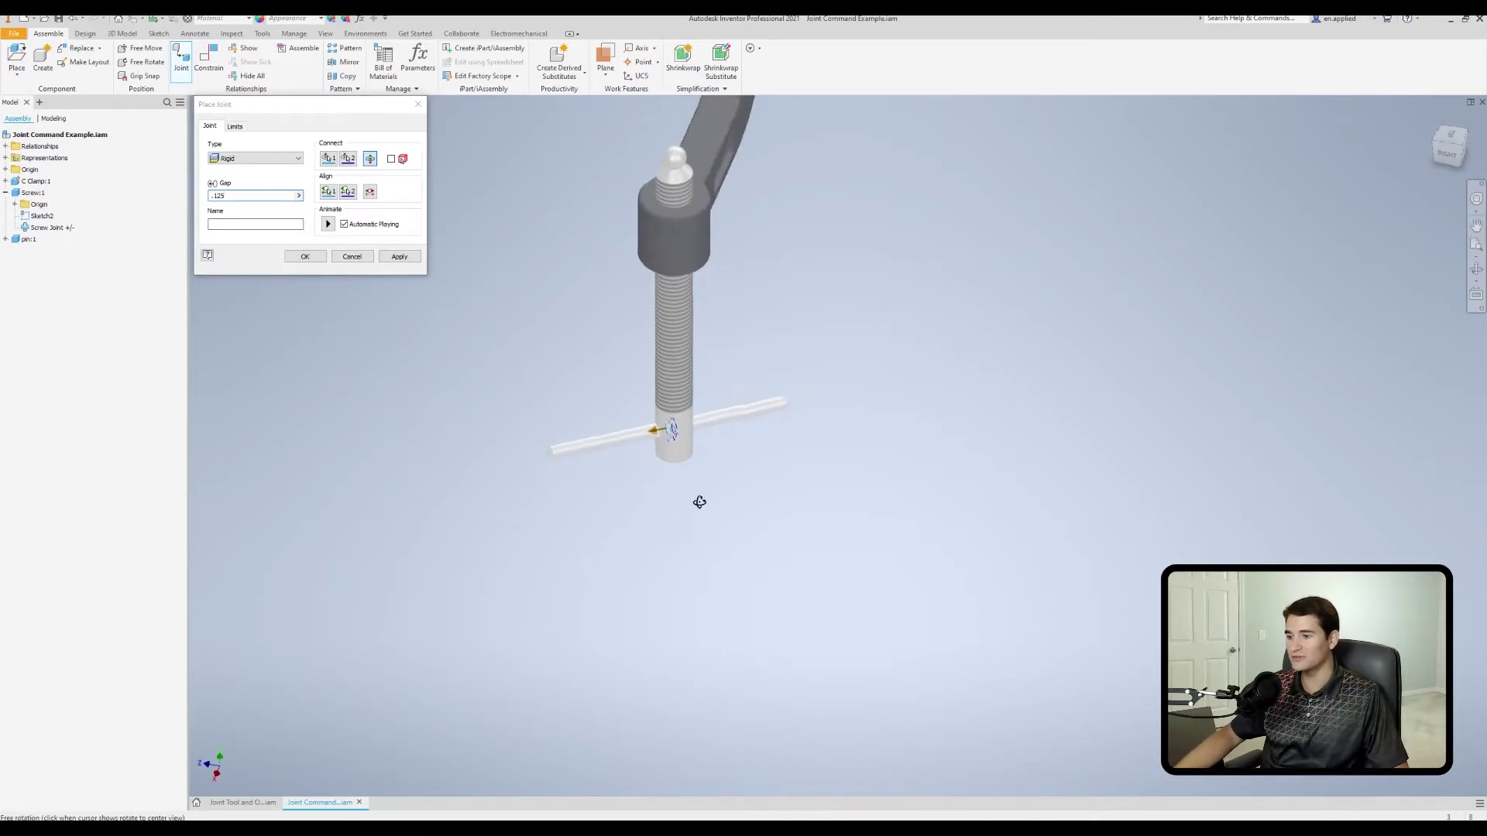
pyautogui.scroll(6, 701, 502)
pyautogui.keyDown('shift'); pyautogui.moveTo(645, 426); pyautogui.dragTo(716, 436, button='middle'); pyautogui.keyUp('shift')
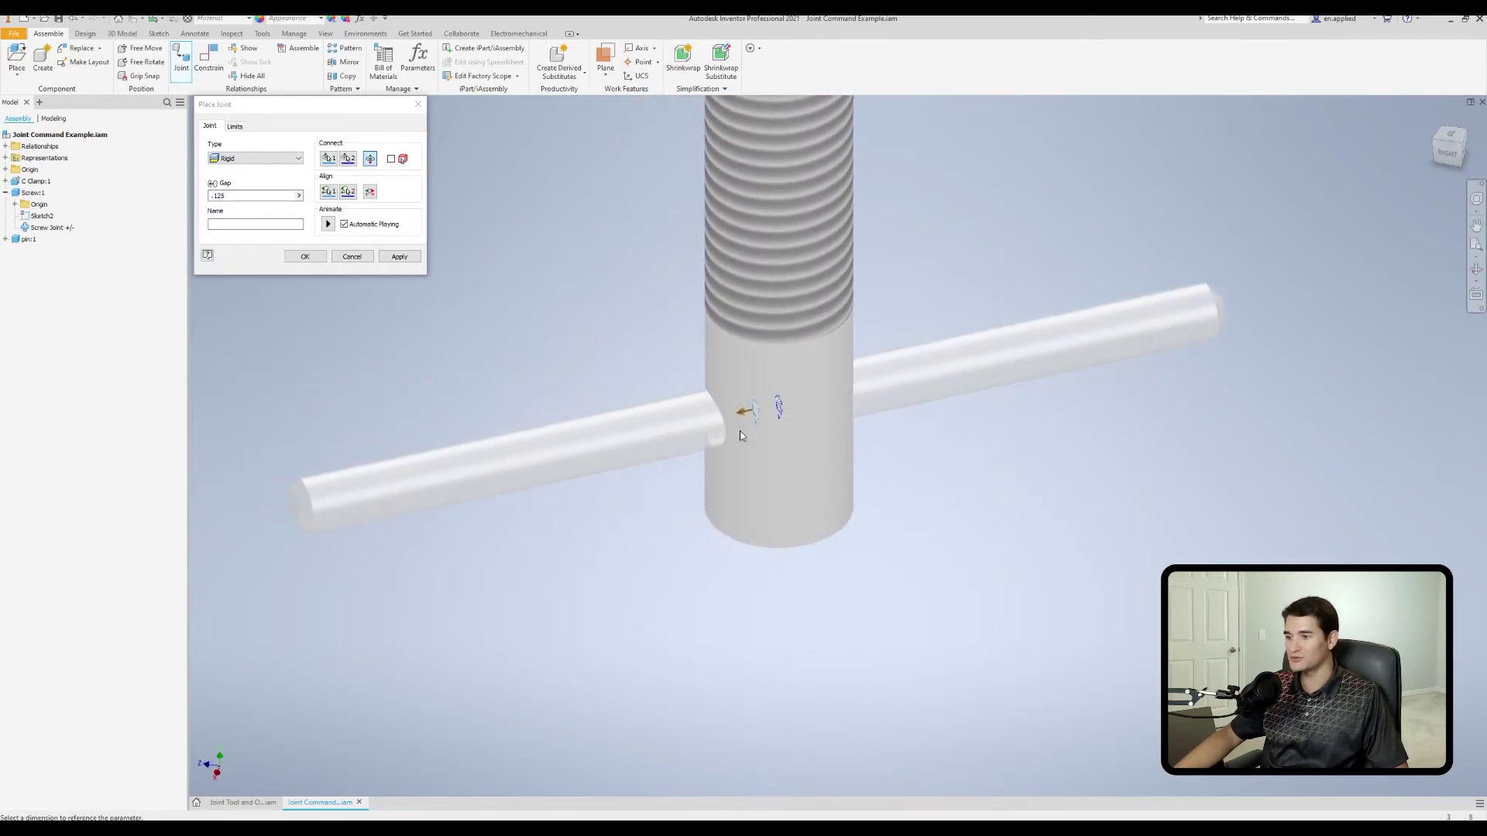
pyautogui.scroll(-5, 630, 458)
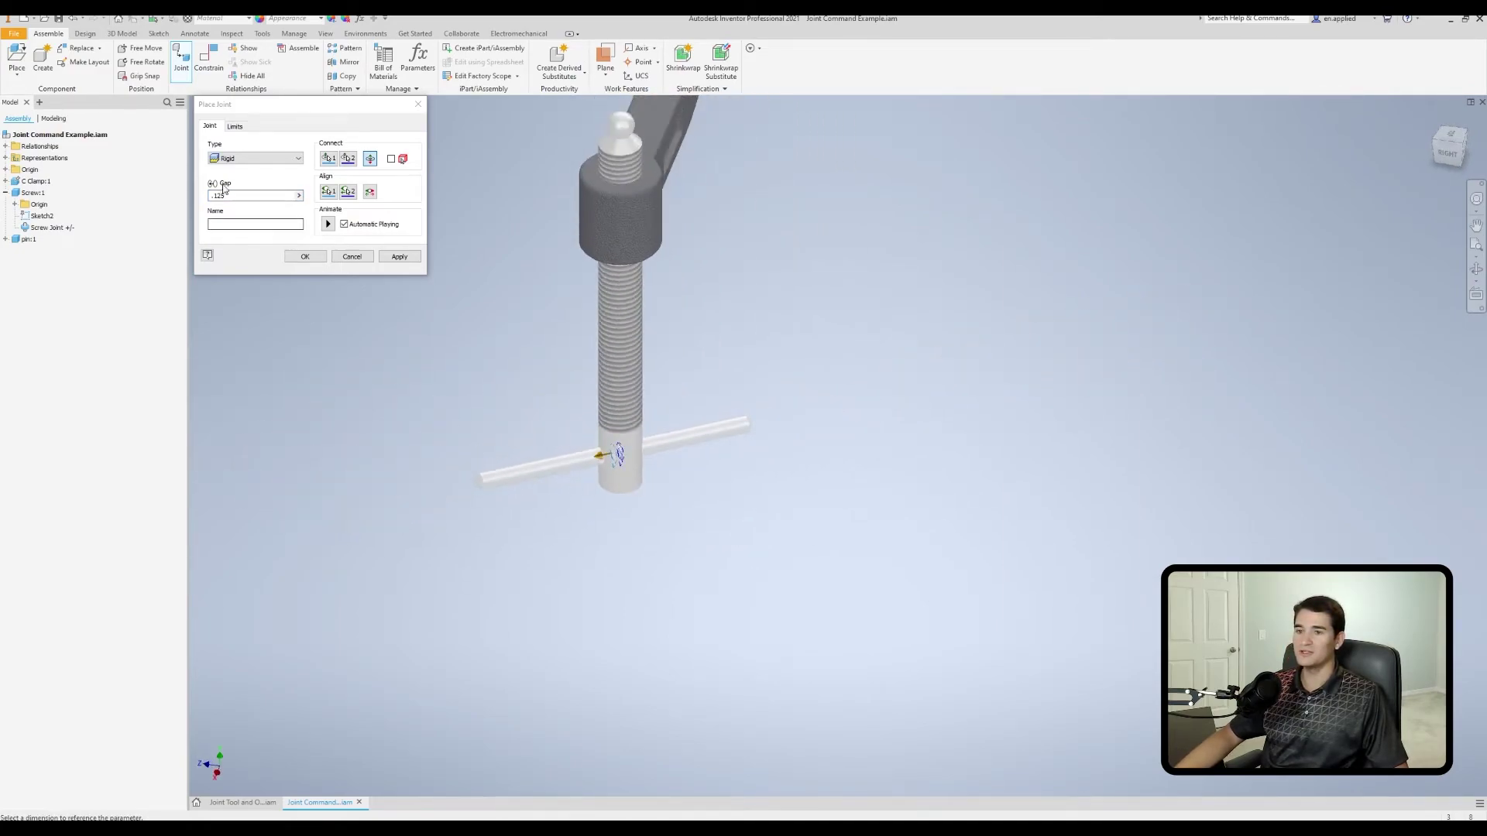
pyautogui.click(299, 197)
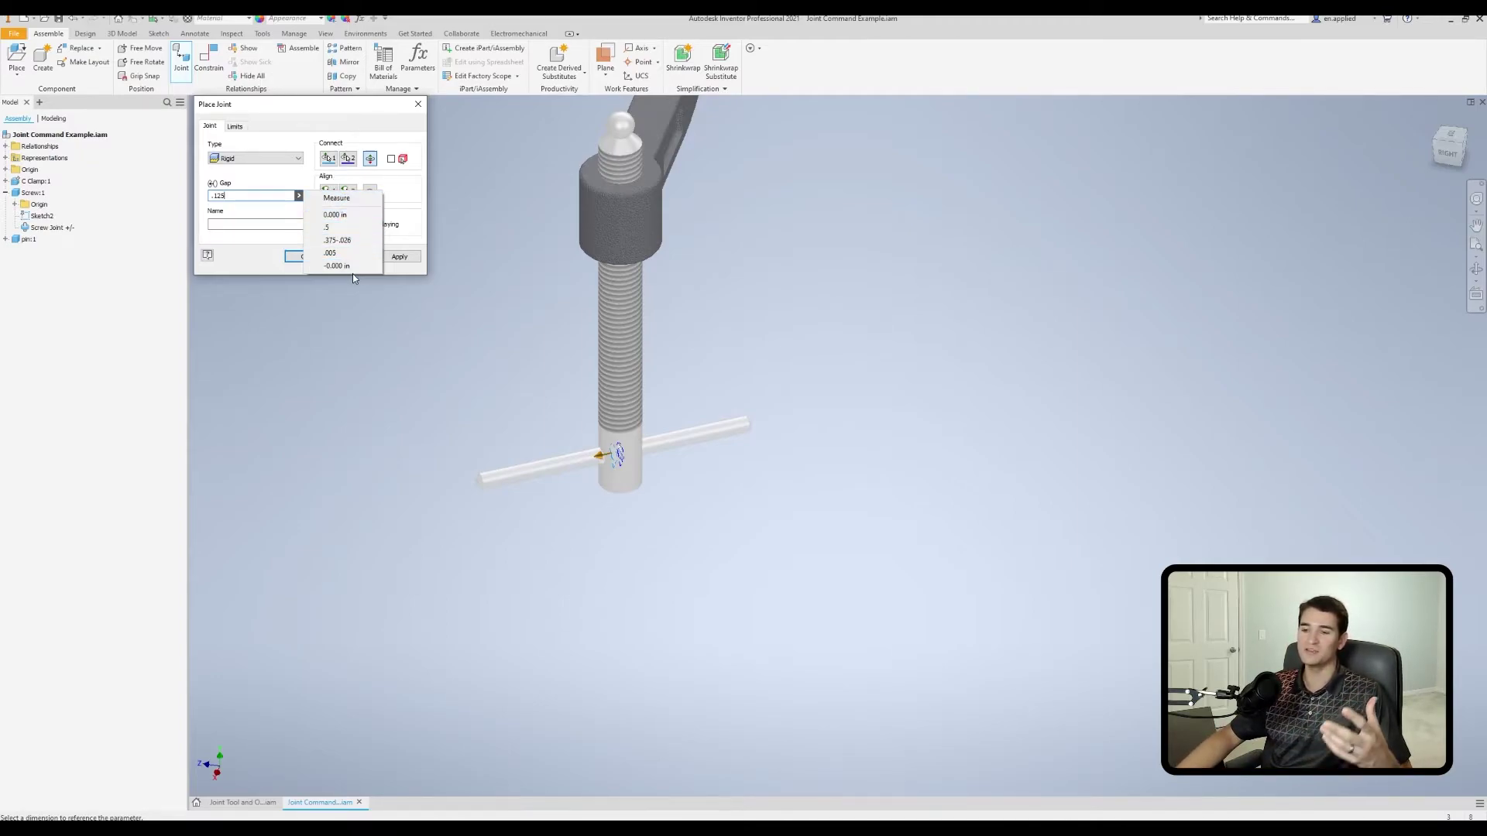
pyautogui.click(327, 311)
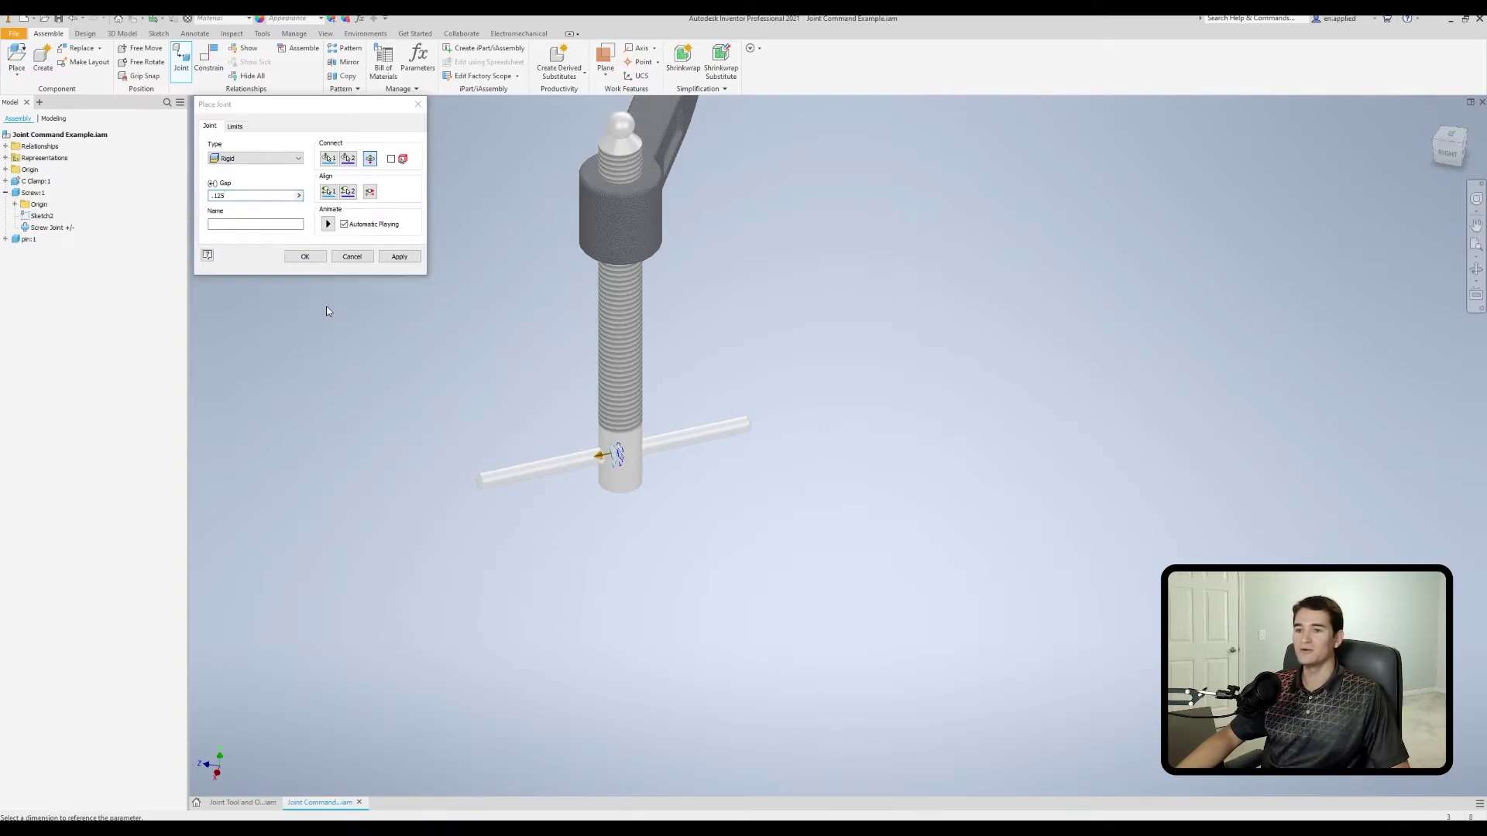
# Name the rigid joint "Interference Fit", check its angular and linear limits, and confirm the joint.
pyautogui.click(266, 224)
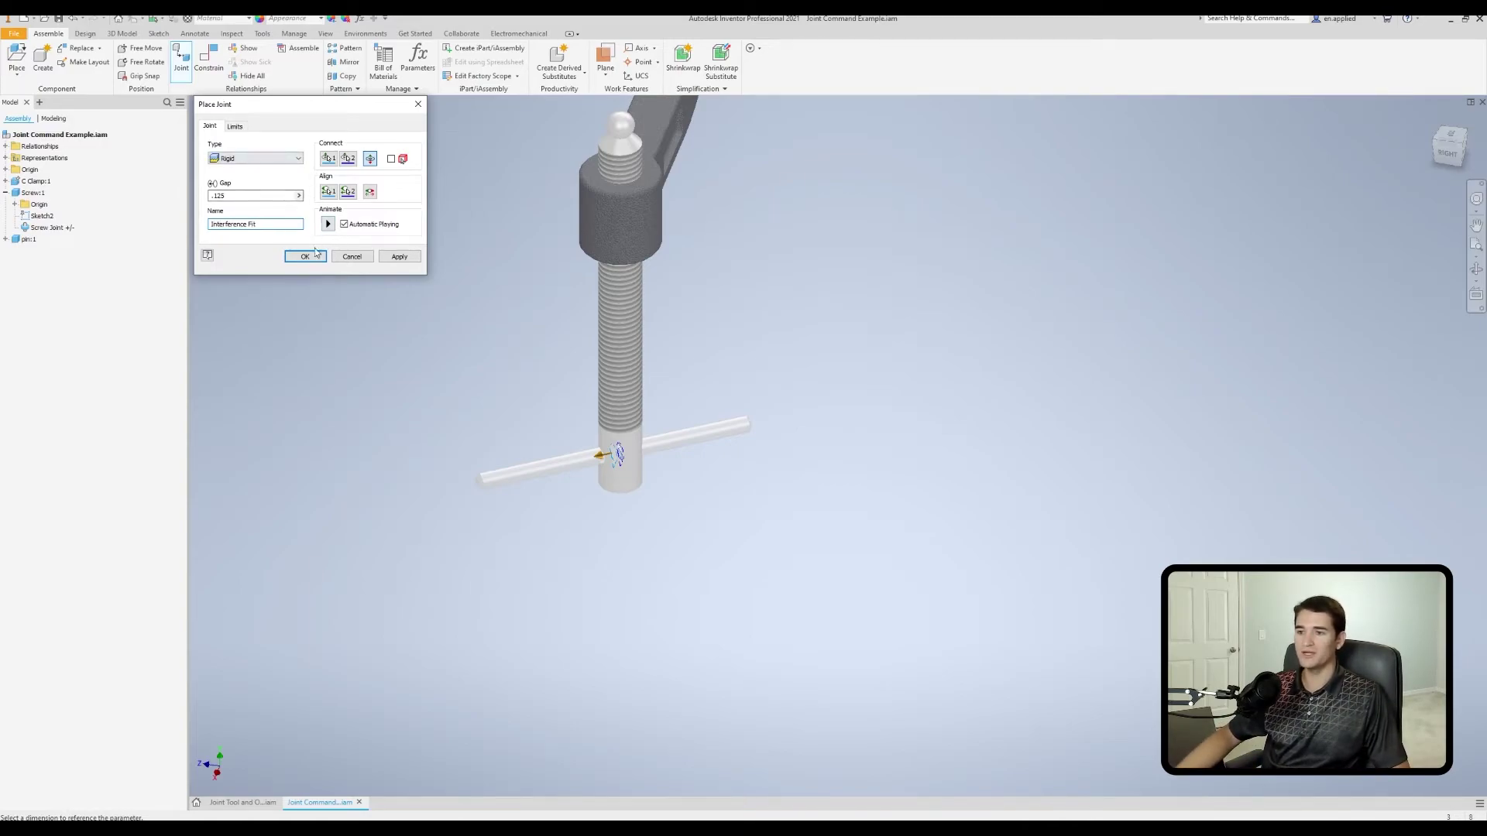
pyautogui.click(243, 127)
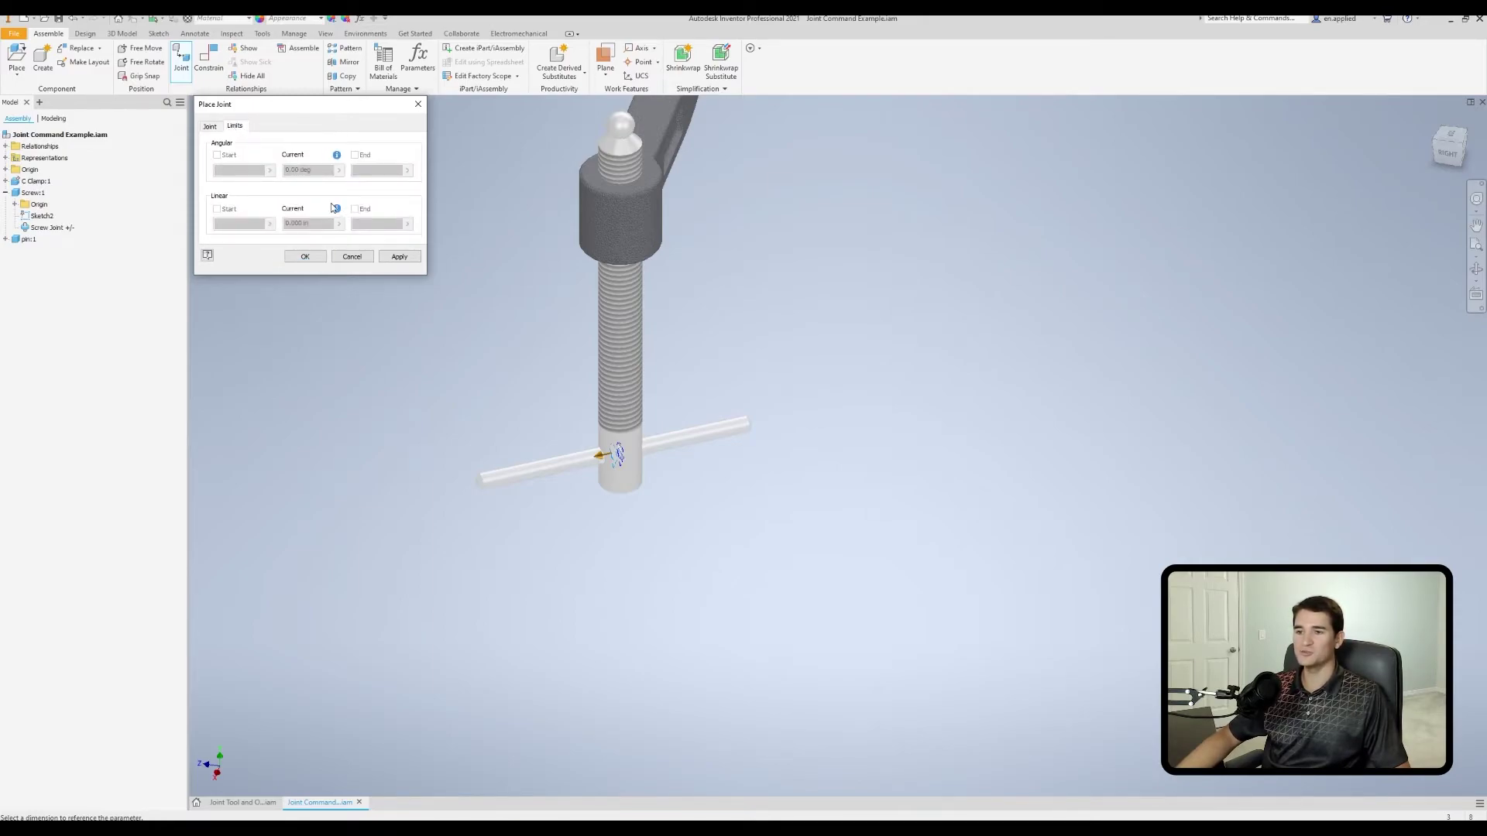
pyautogui.click(212, 129)
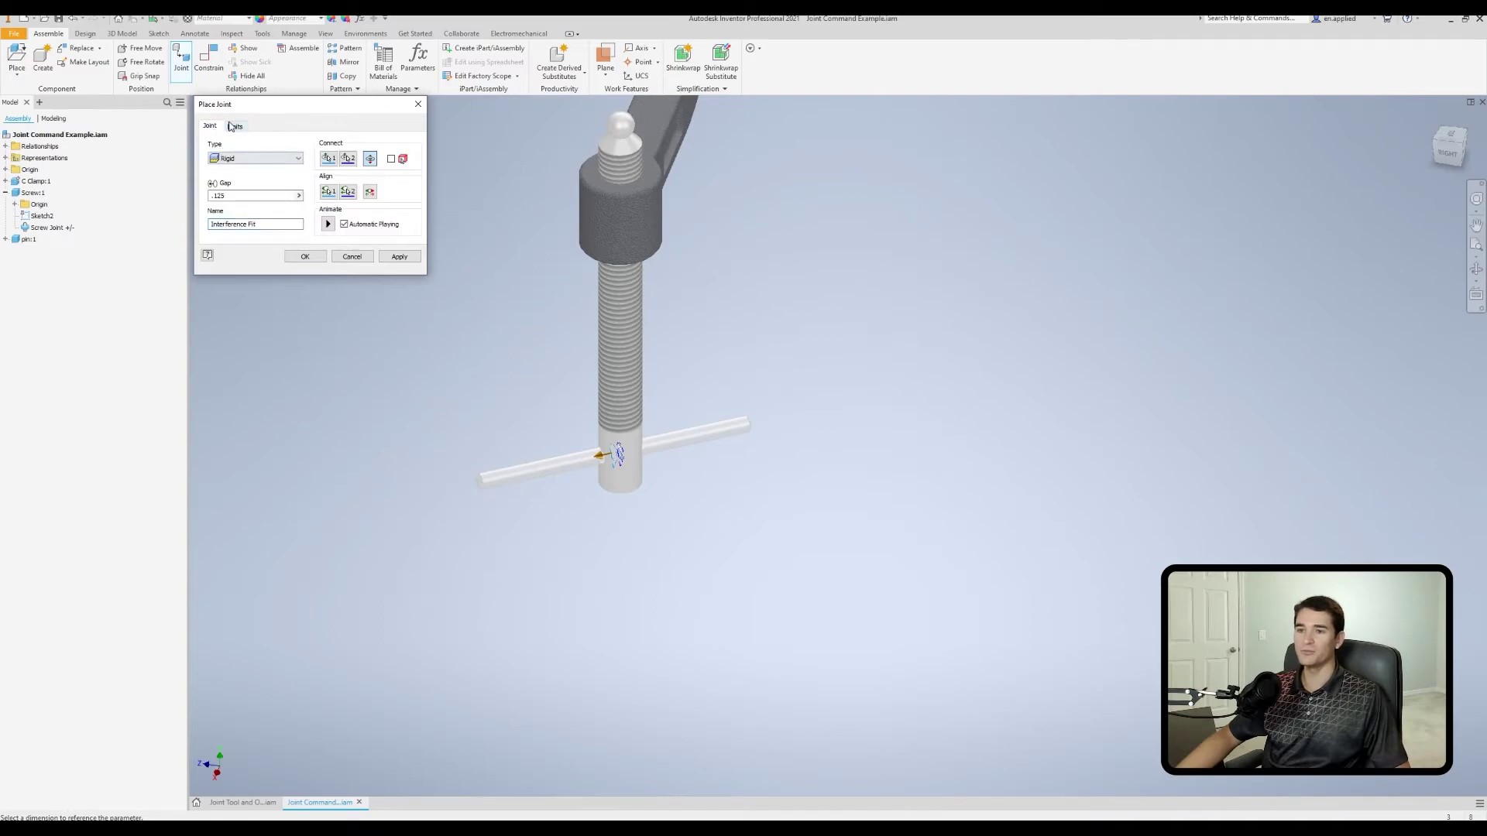
pyautogui.click(235, 126)
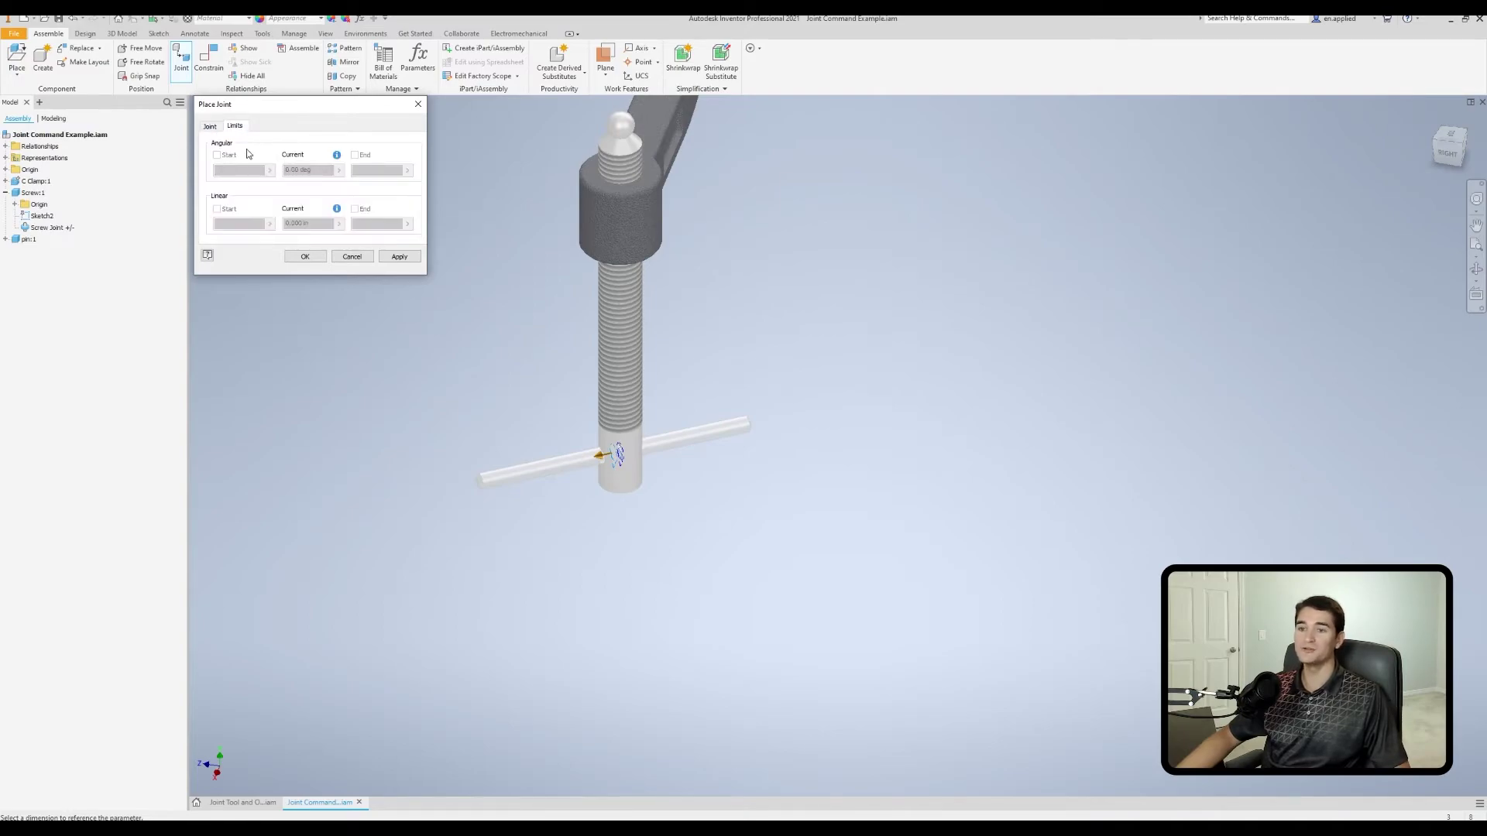
pyautogui.click(209, 130)
pyautogui.click(304, 258)
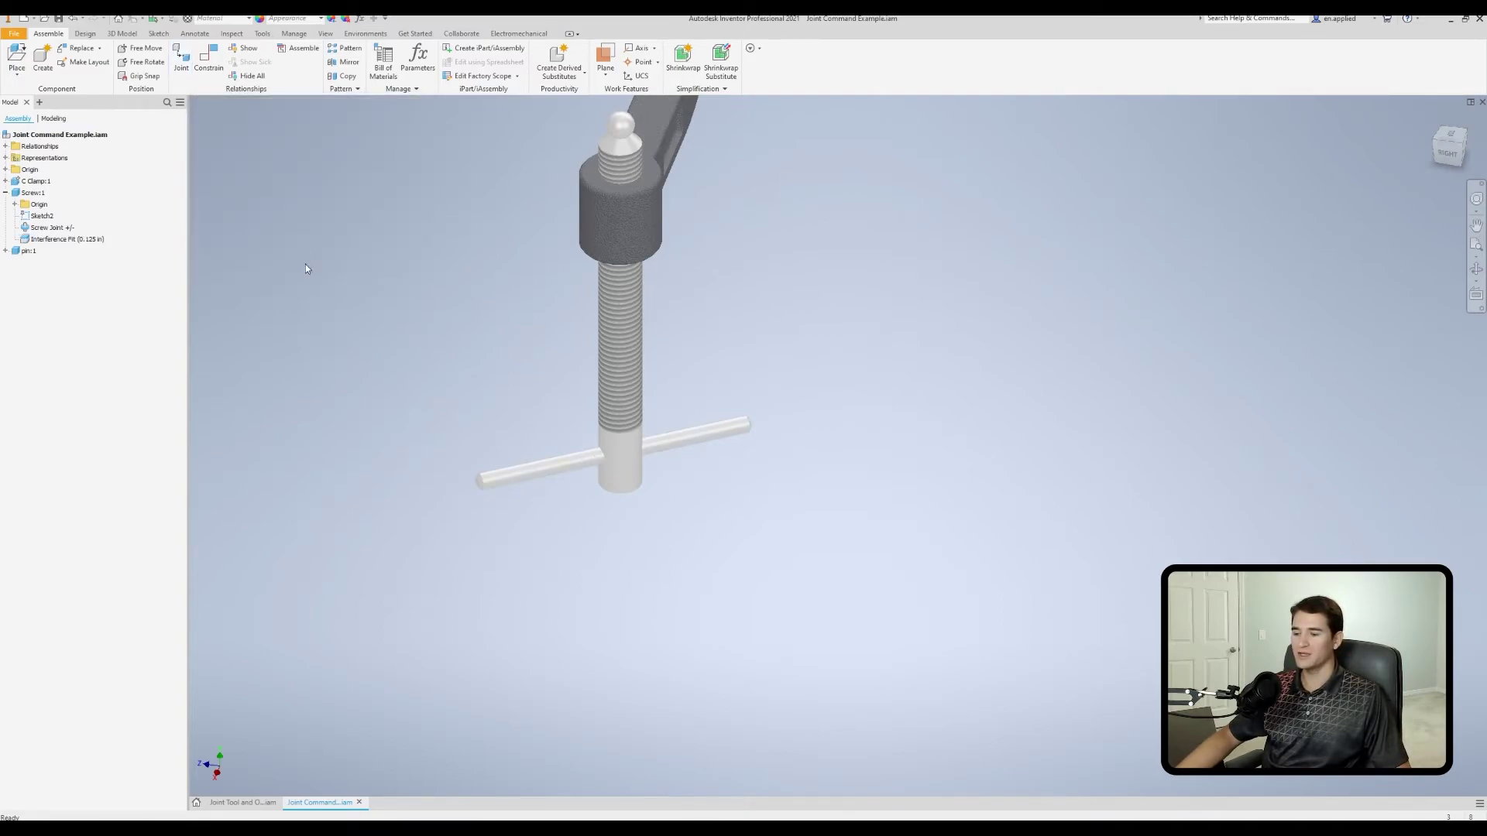
# Examine the ball end of the screw and the spherical socket on the underside of the pad.
pyautogui.keyDown('shift'); pyautogui.moveTo(405, 429); pyautogui.dragTo(474, 447, button='middle'); pyautogui.keyUp('shift')
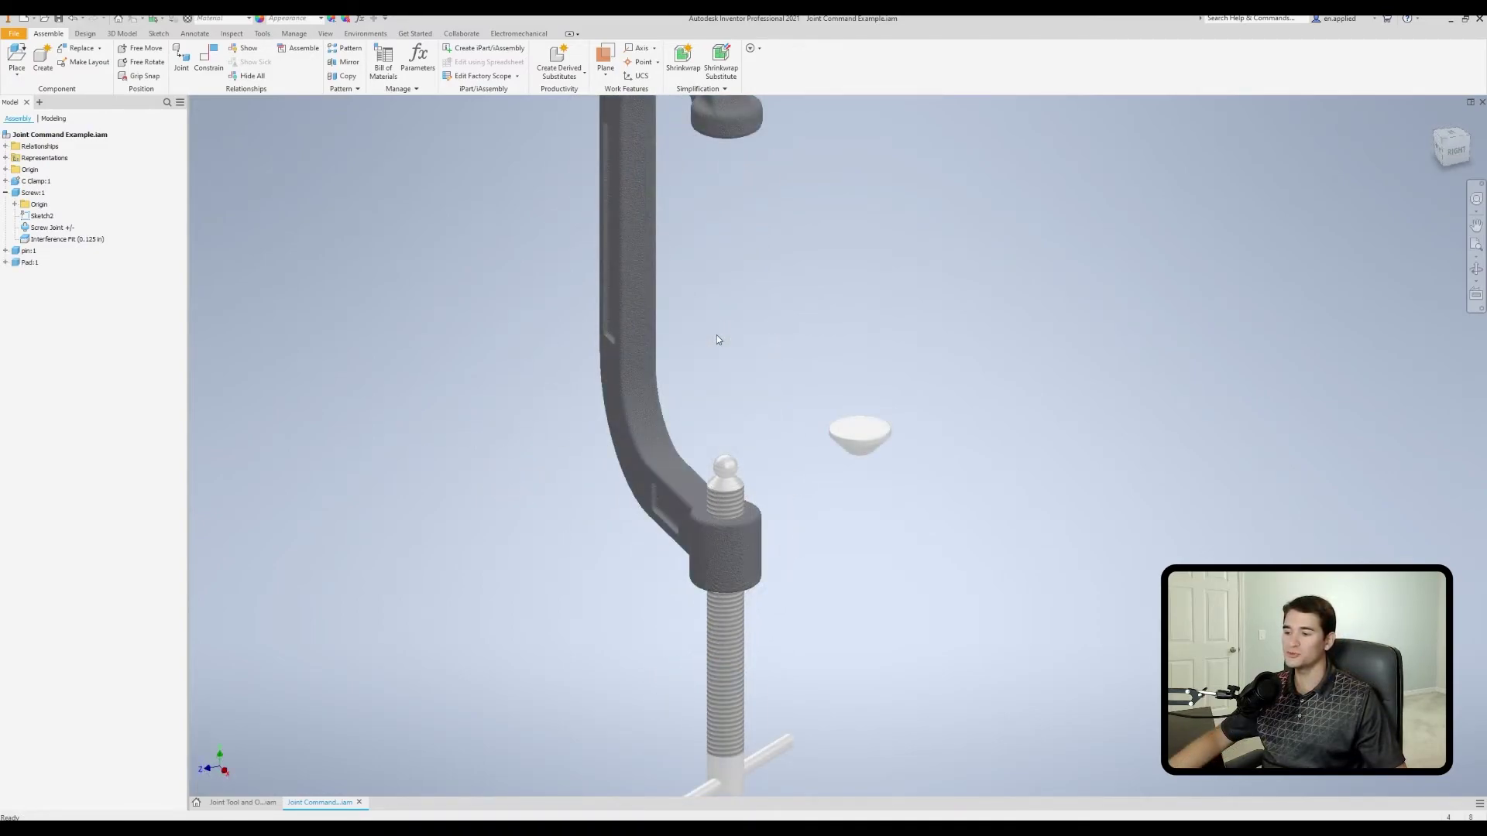
pyautogui.keyDown('shift'); pyautogui.moveTo(876, 508); pyautogui.dragTo(759, 420, button='middle'); pyautogui.keyUp('shift')
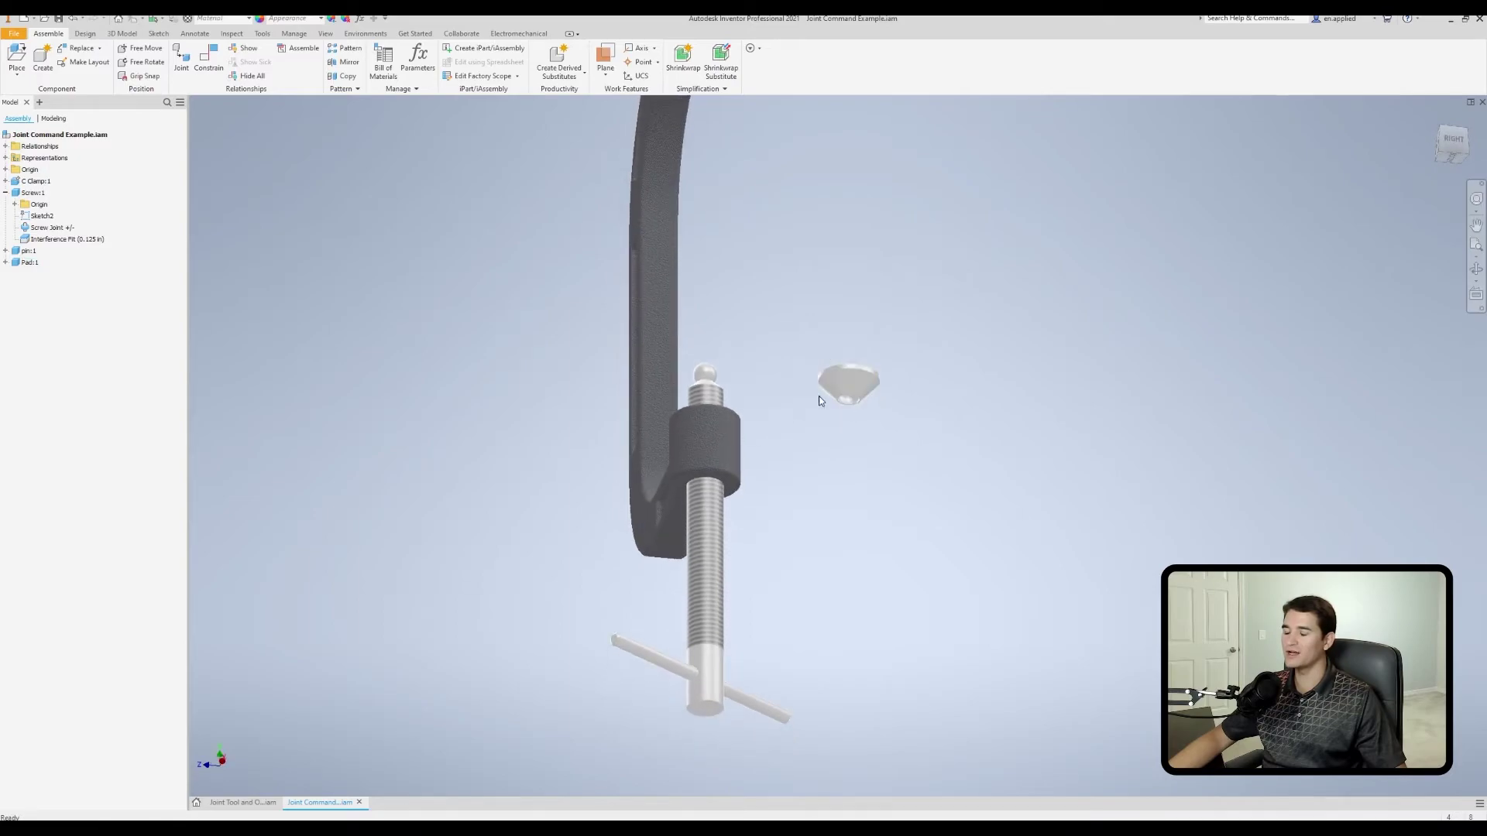
pyautogui.scroll(-4, 848, 391)
pyautogui.click(582, 377)
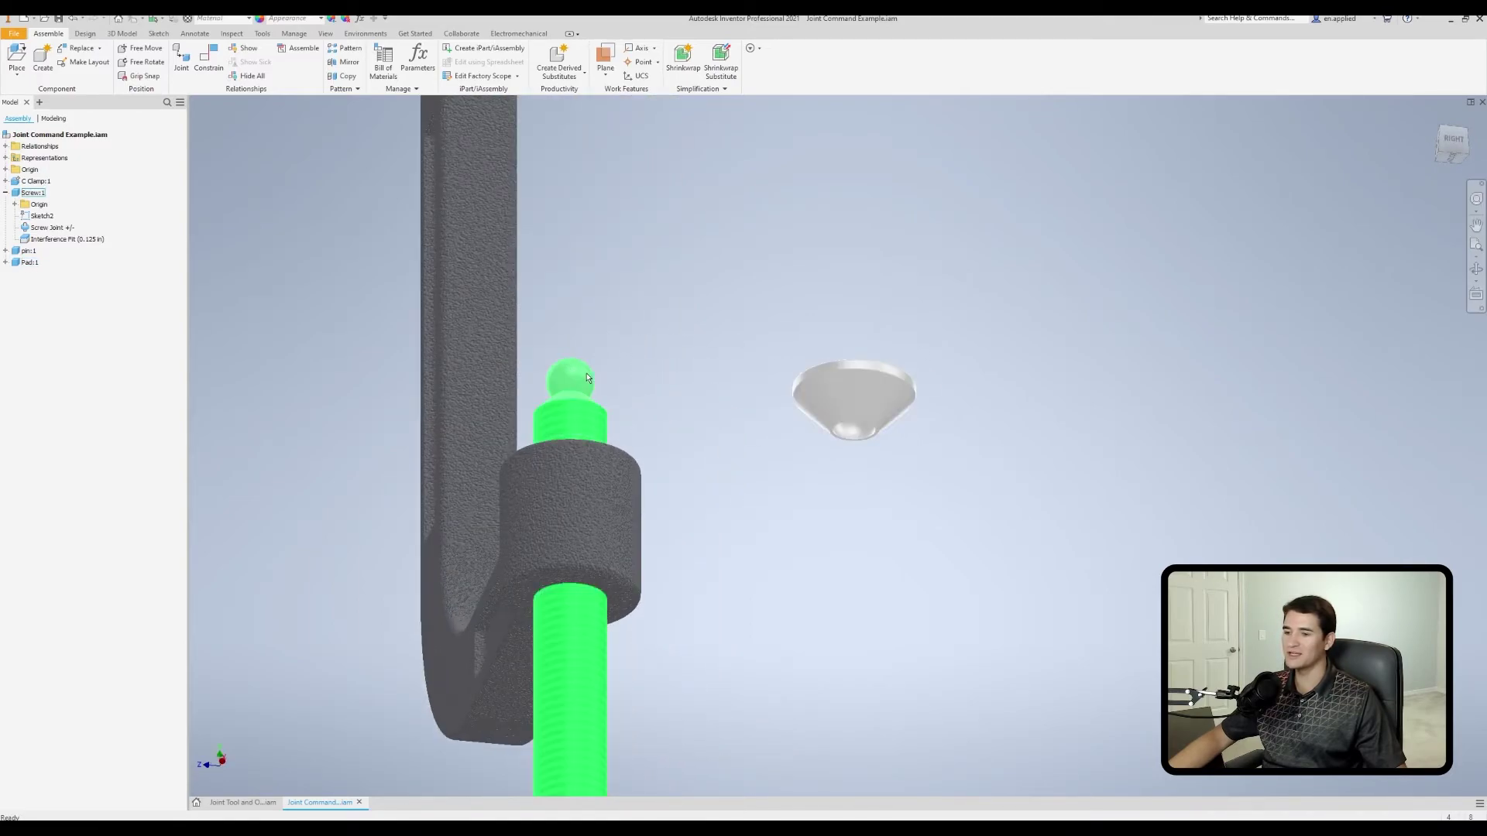
pyautogui.press('Escape')
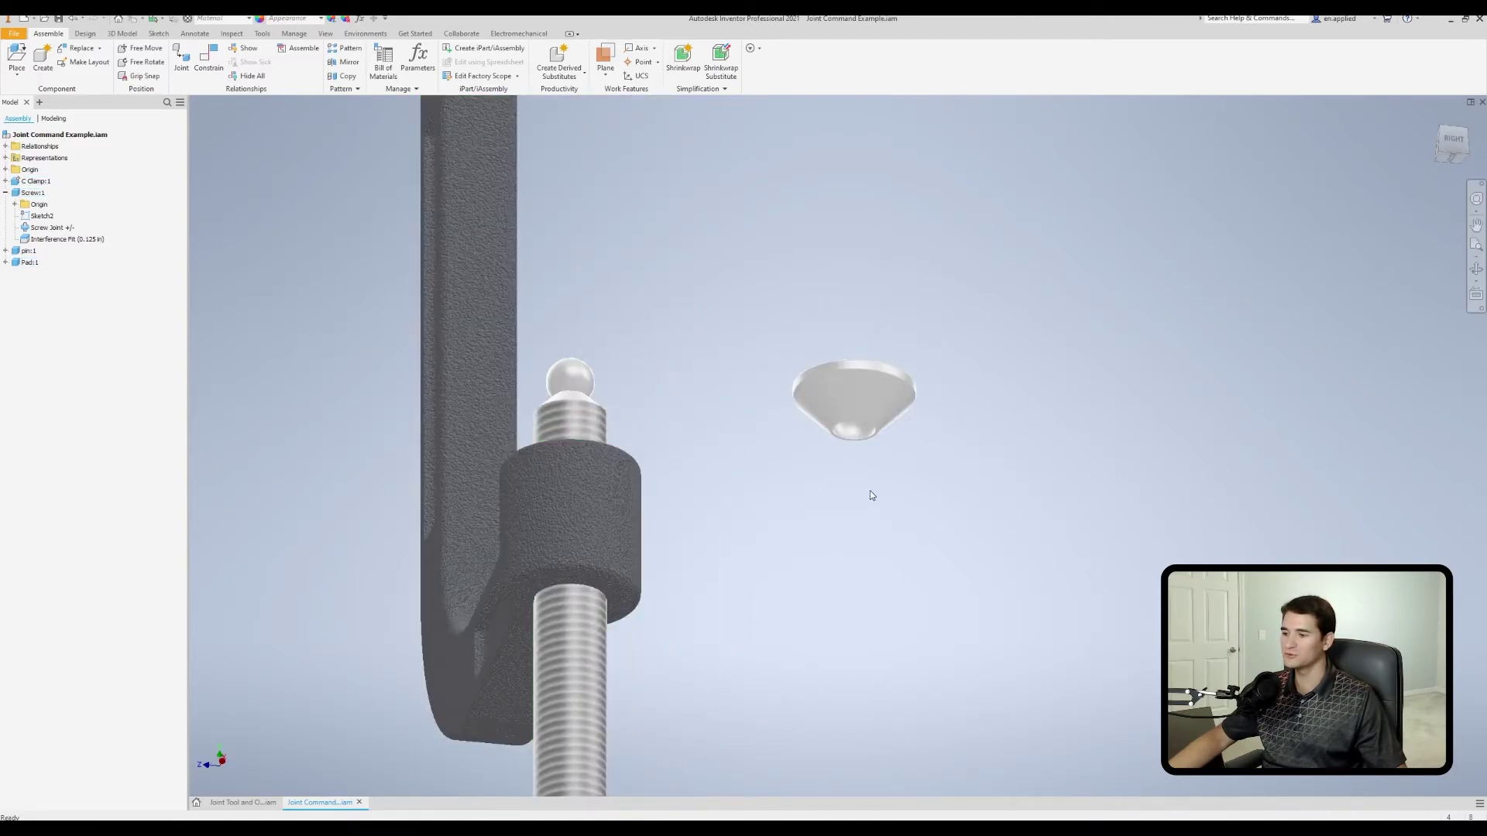
pyautogui.keyDown('shift'); pyautogui.moveTo(857, 468); pyautogui.dragTo(848, 416, button='middle'); pyautogui.keyUp('shift')
pyautogui.click(819, 363)
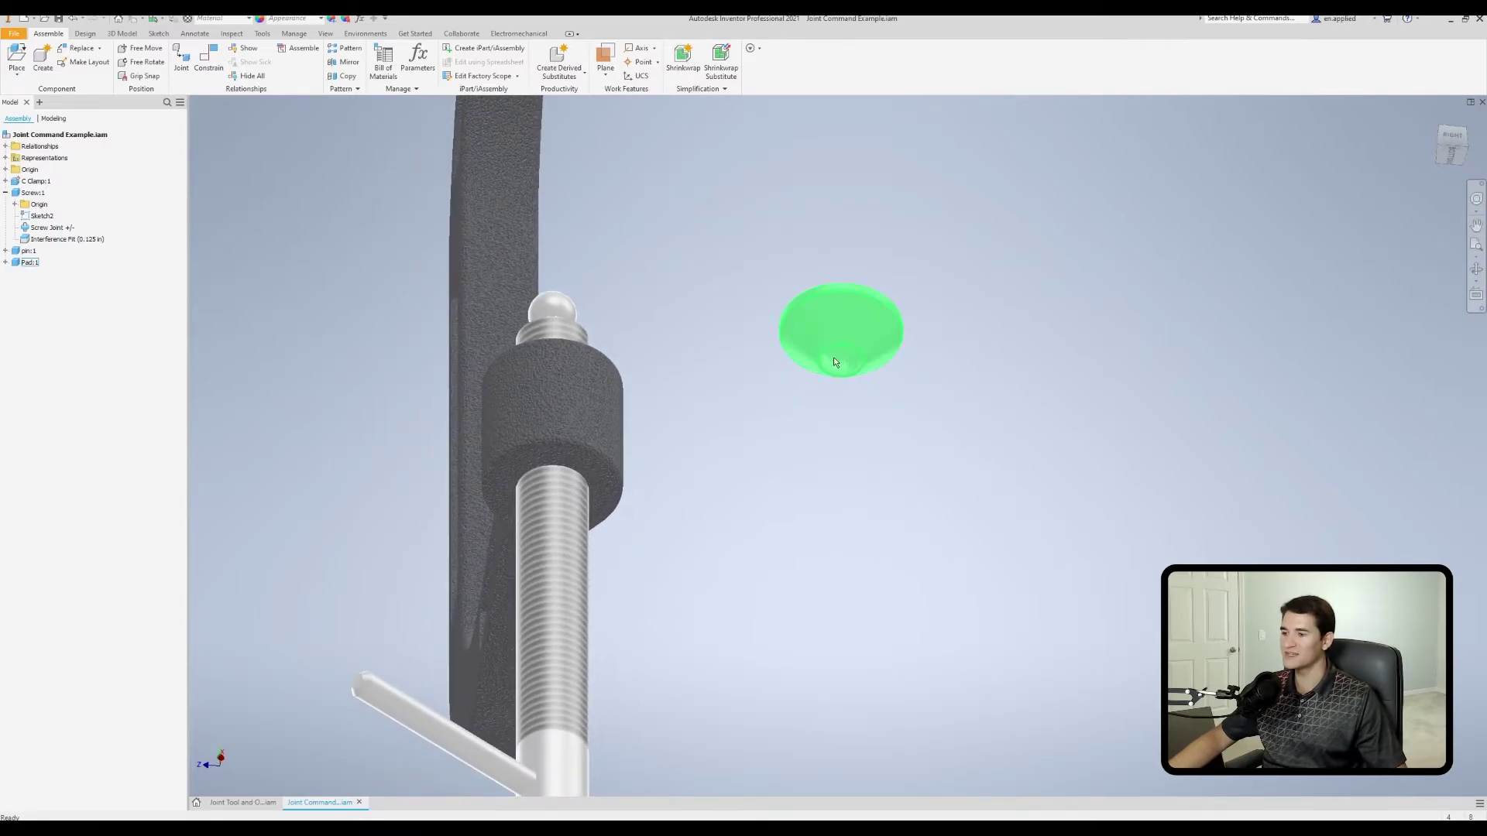
pyautogui.press('Escape')
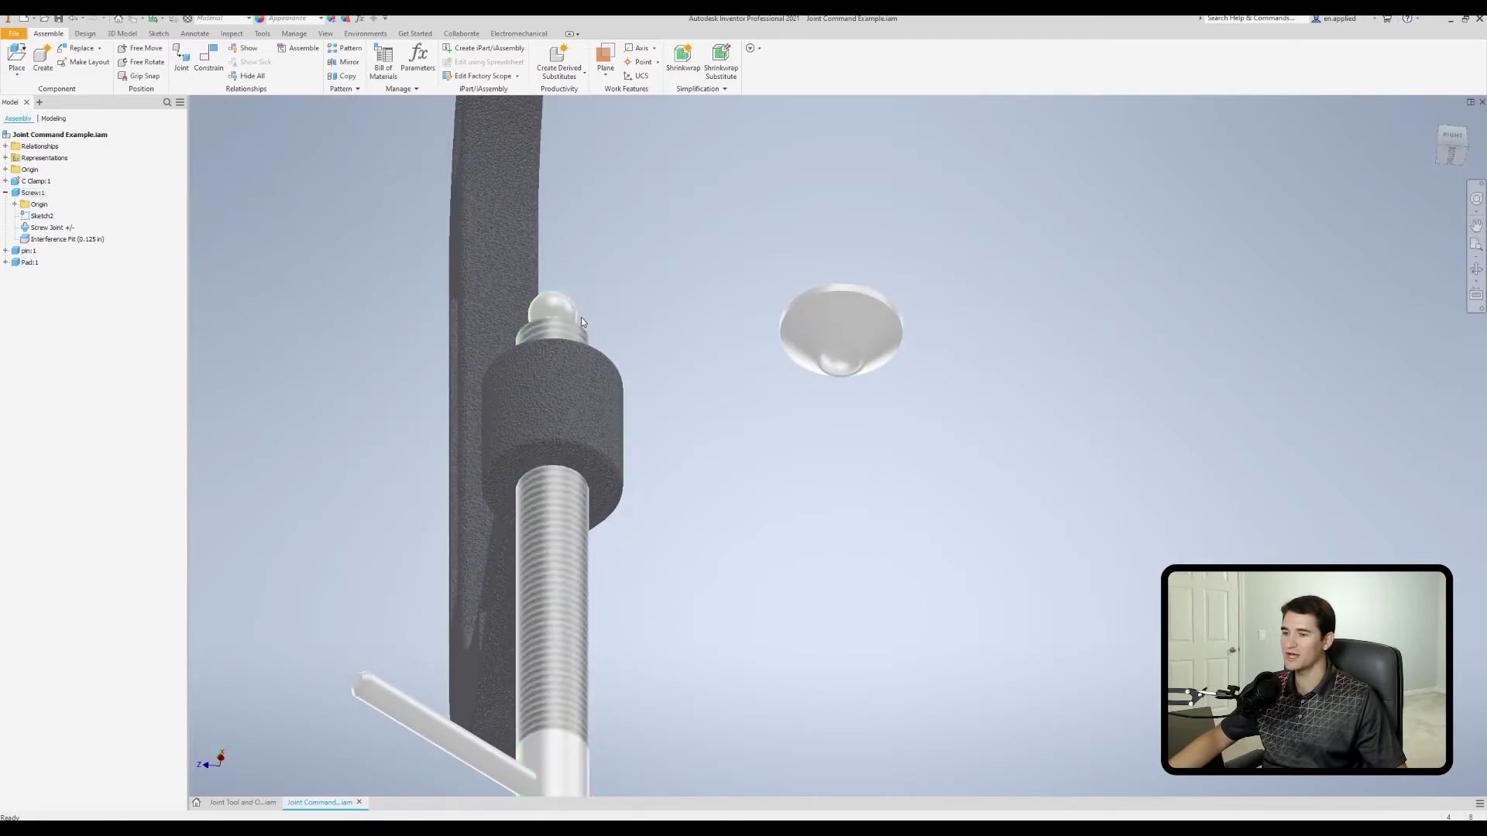
pyautogui.keyDown('shift'); pyautogui.moveTo(545, 310); pyautogui.dragTo(587, 369, button='middle'); pyautogui.keyUp('shift')
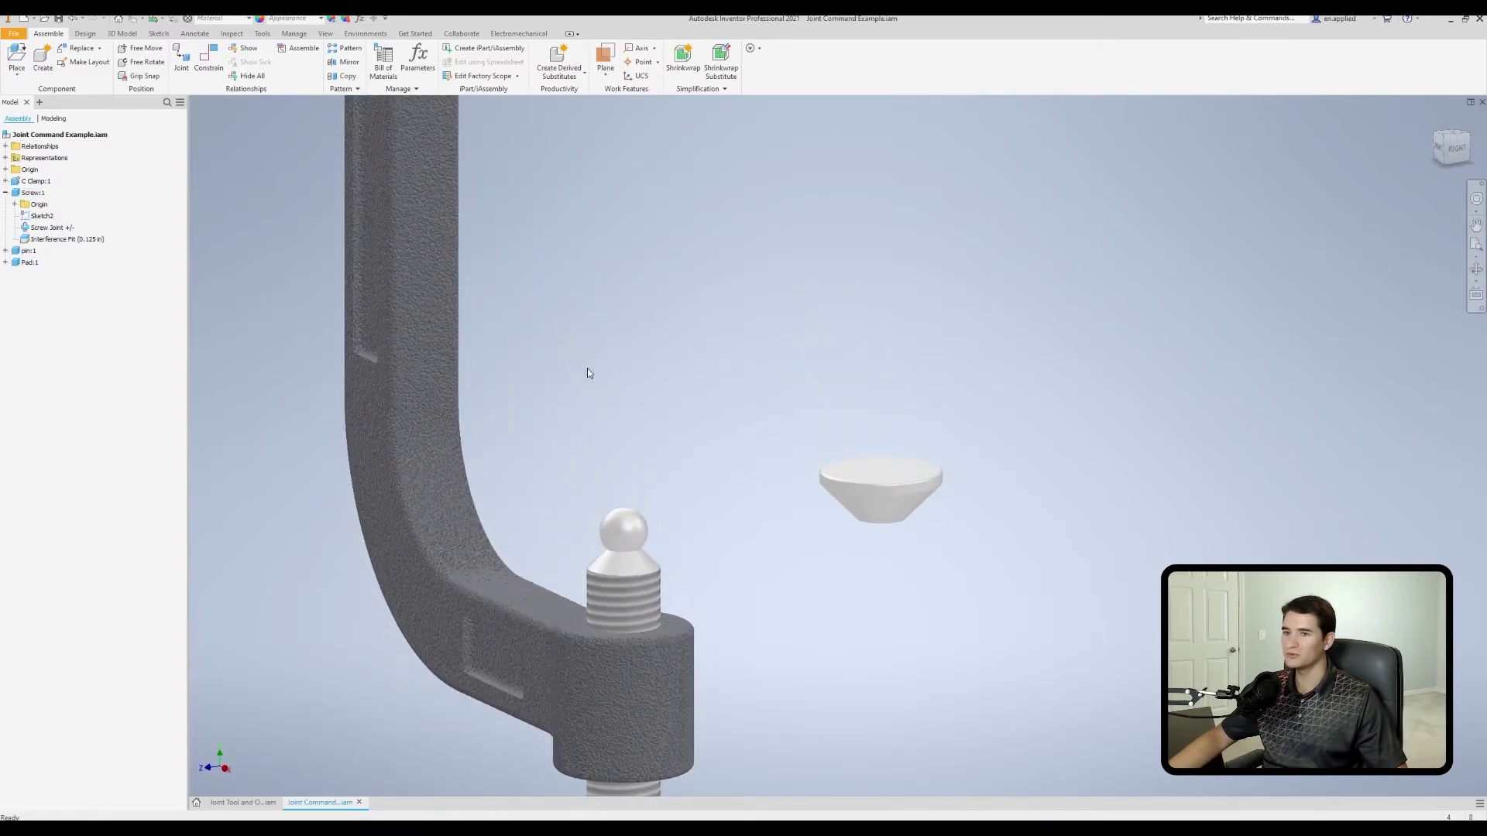
# Create a Ball joint that connects the center of the pad's spherical socket to the center of the screw's ball end.
pyautogui.click(181, 58)
pyautogui.click(247, 158)
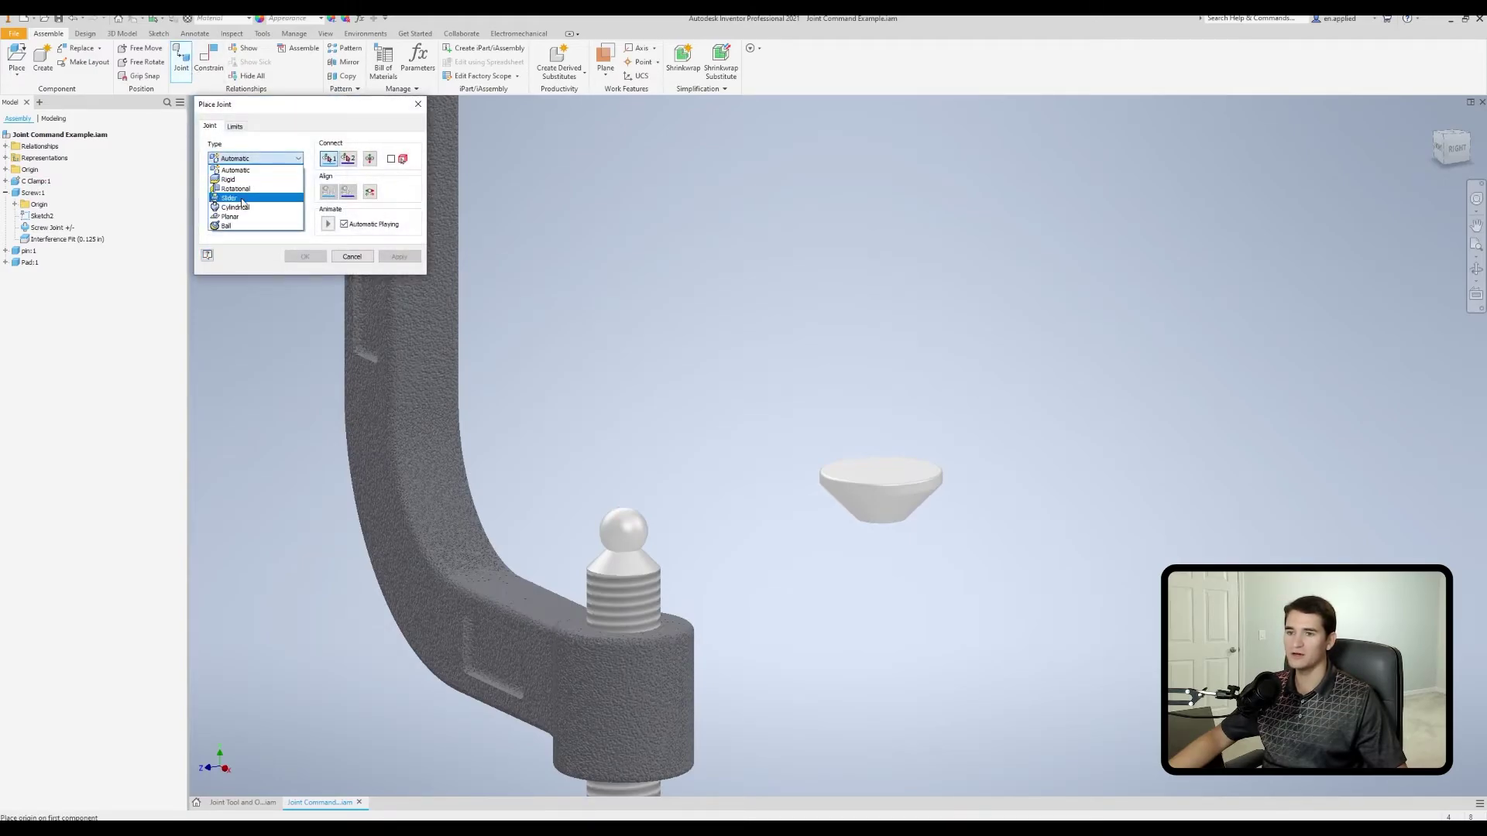
pyautogui.click(241, 228)
pyautogui.scroll(5, 720, 522)
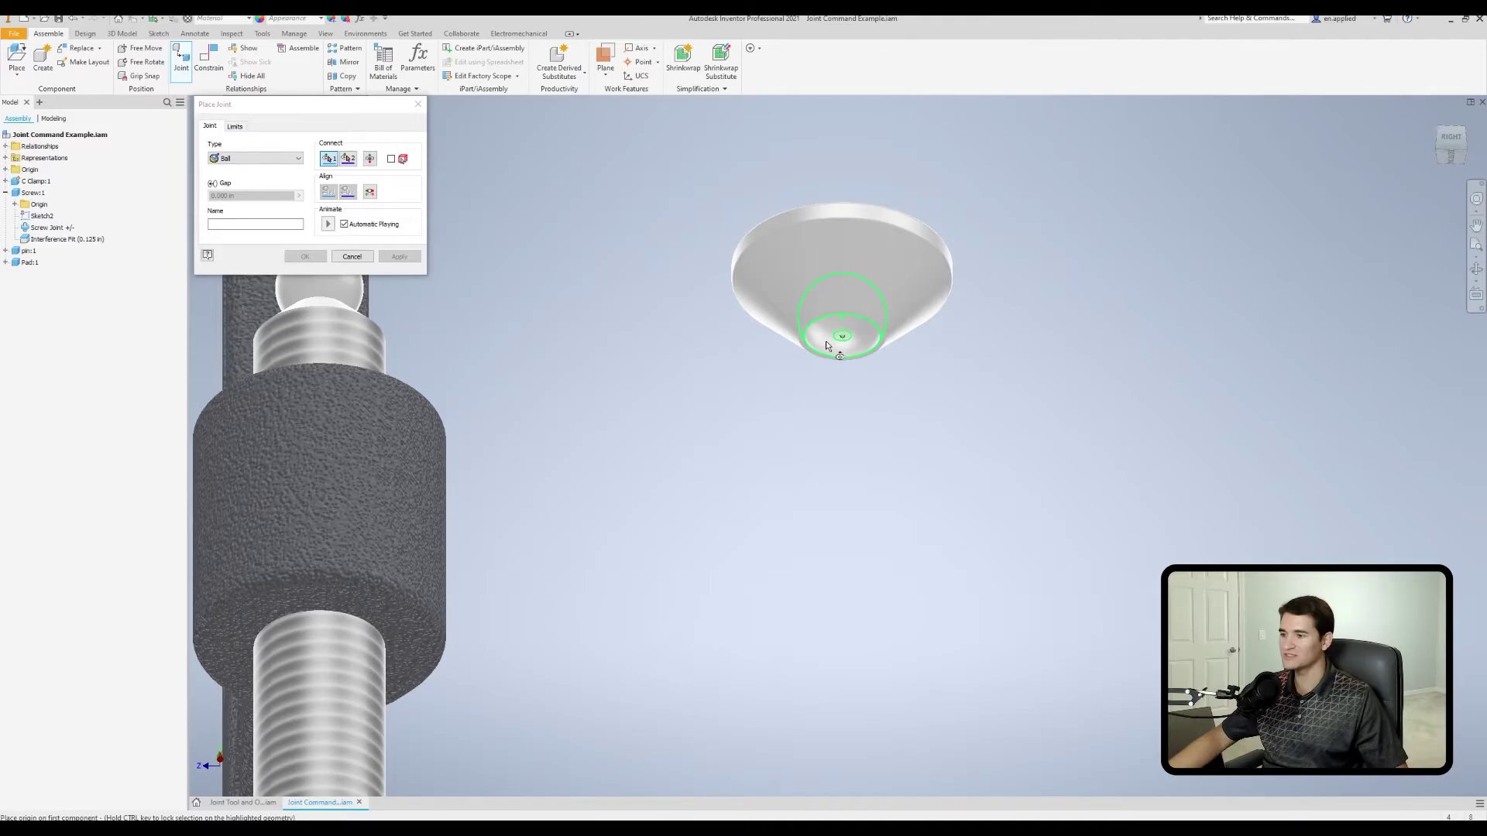
pyautogui.click(842, 318)
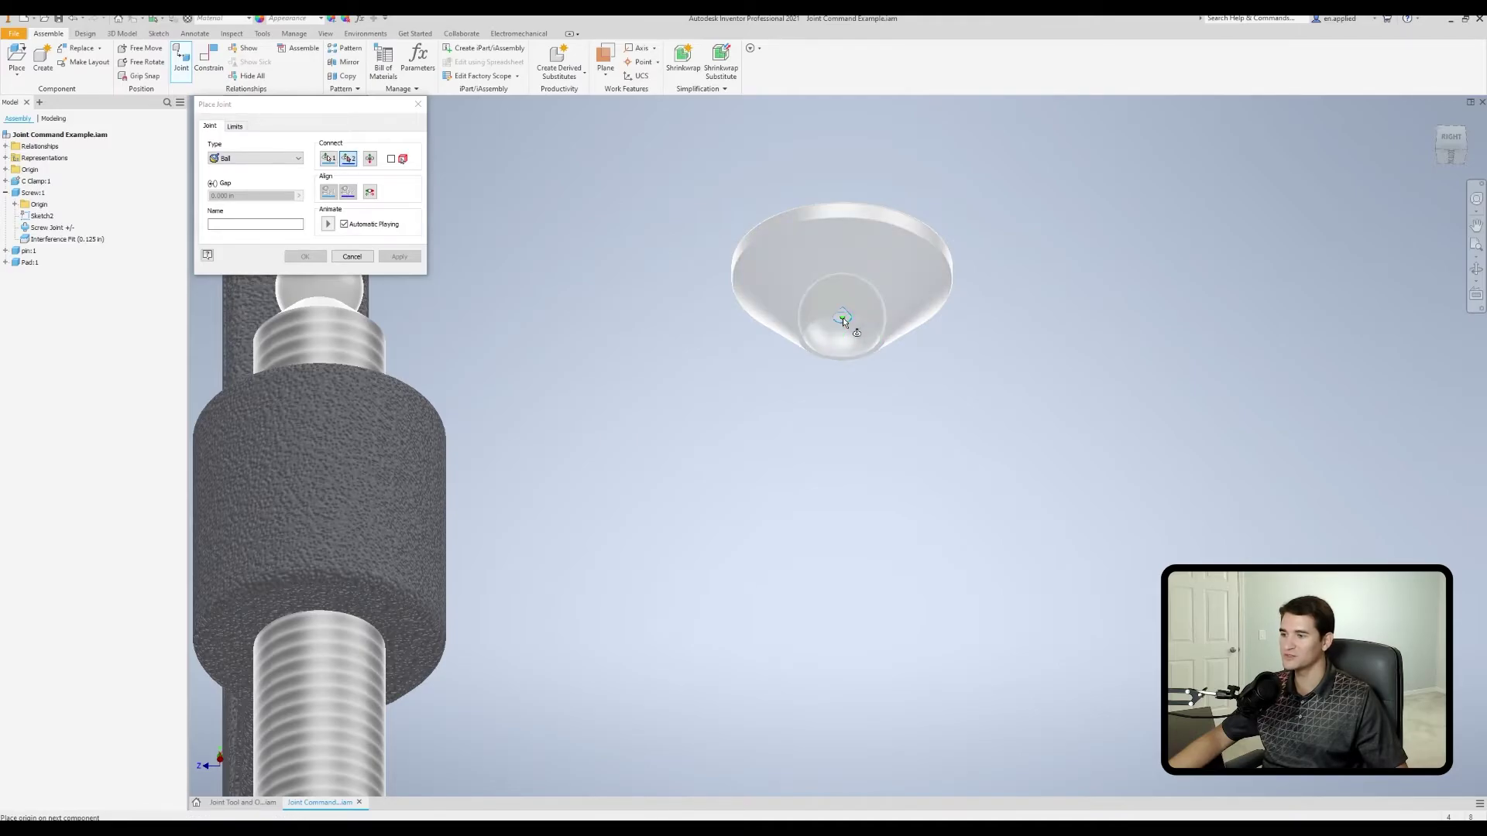
pyautogui.keyDown('shift'); pyautogui.moveTo(736, 349); pyautogui.dragTo(587, 327, button='middle'); pyautogui.keyUp('shift')
pyautogui.click(555, 341)
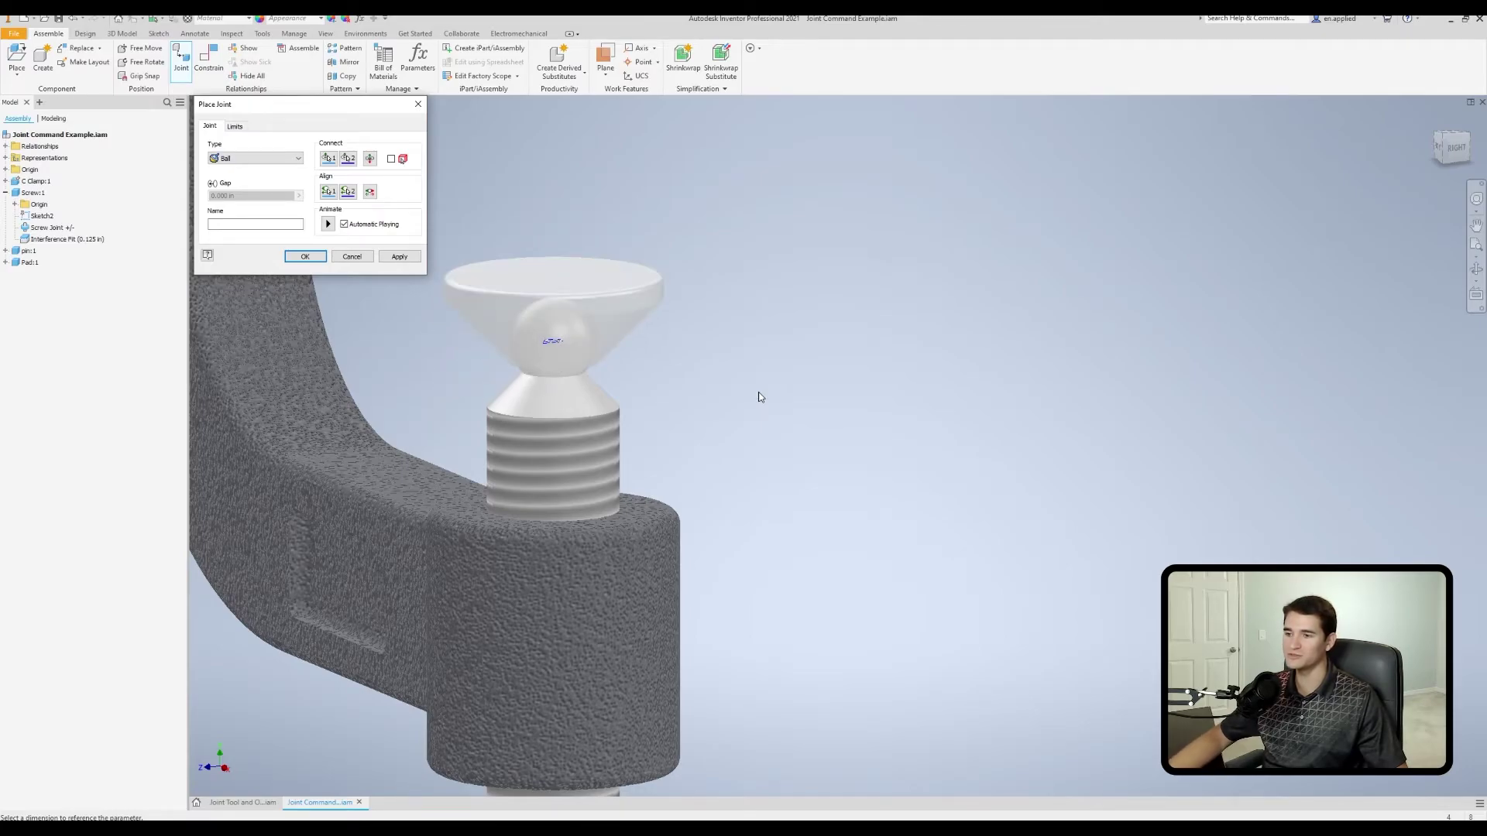
pyautogui.keyDown('shift'); pyautogui.moveTo(755, 400); pyautogui.dragTo(498, 330, button='middle'); pyautogui.keyUp('shift')
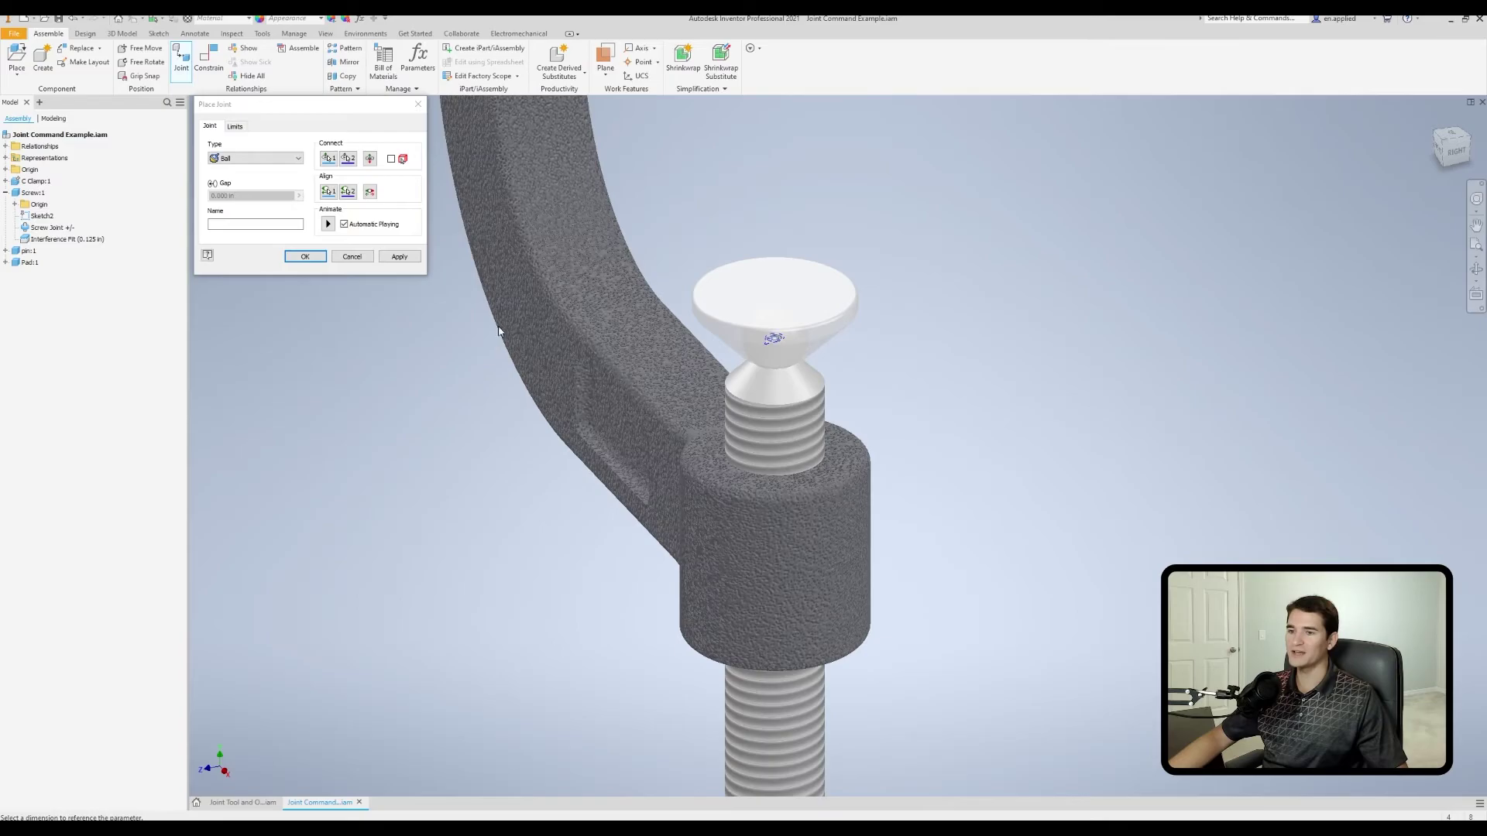
# Name the pad's joint "Ball Joint", confirm it, and move the pad to test the joint.
pyautogui.click(272, 224)
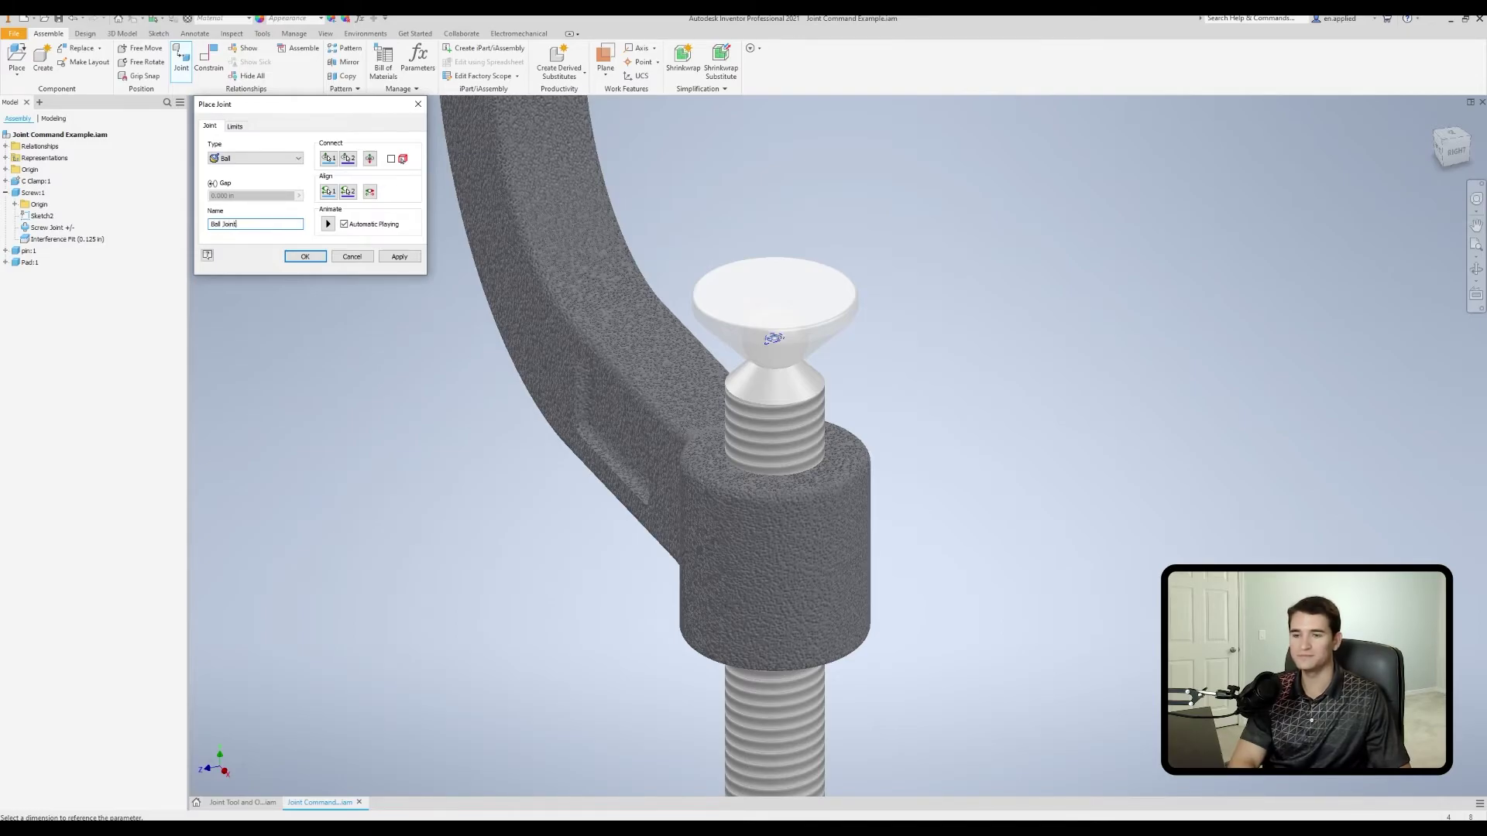
pyautogui.click(308, 257)
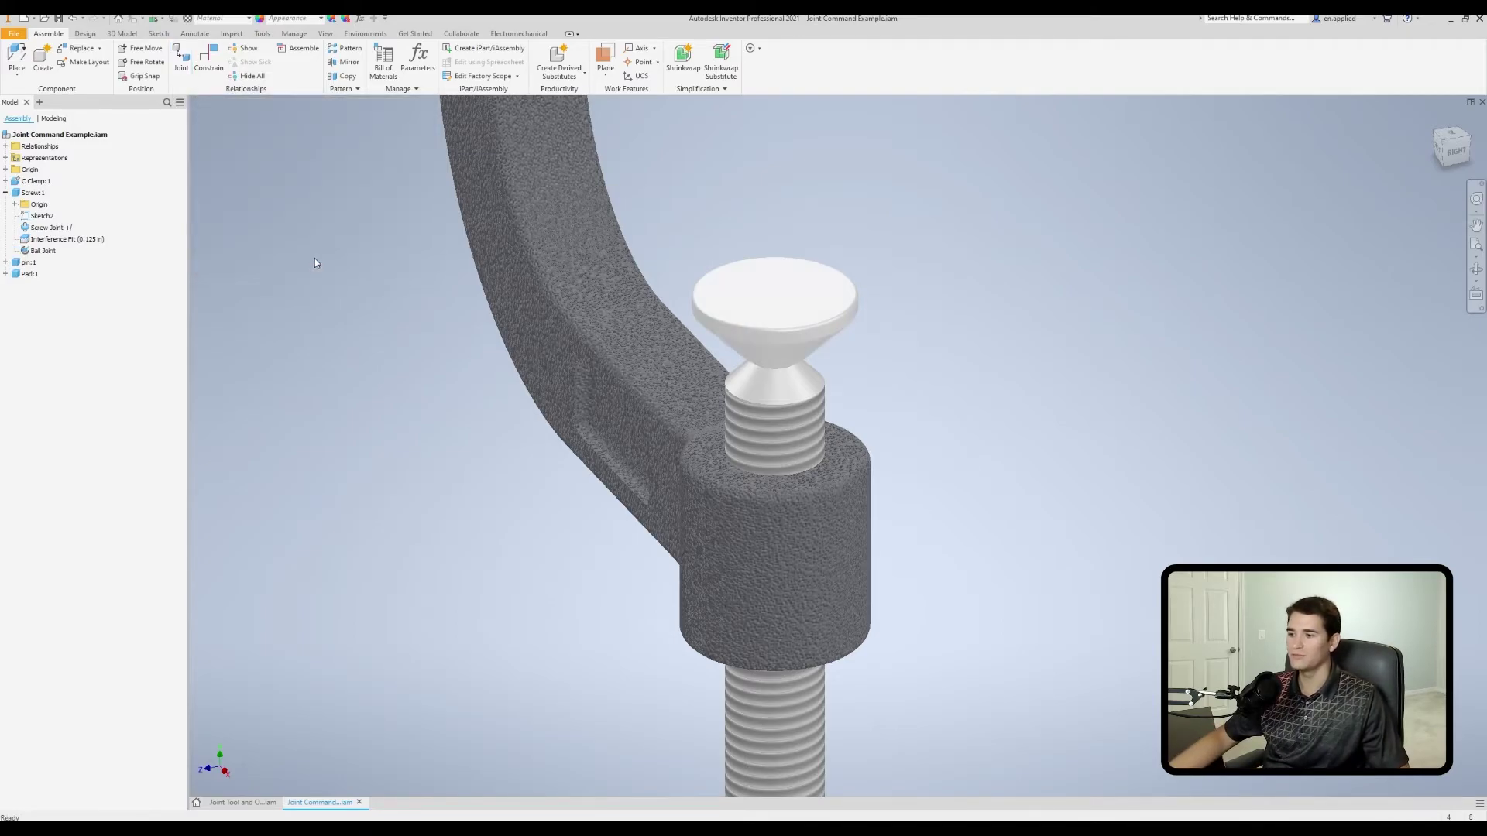
pyautogui.moveTo(763, 309)
pyautogui.mouseDown()
pyautogui.moveTo(796, 304)
pyautogui.moveTo(736, 304)
pyautogui.moveTo(755, 306)
pyautogui.mouseUp()
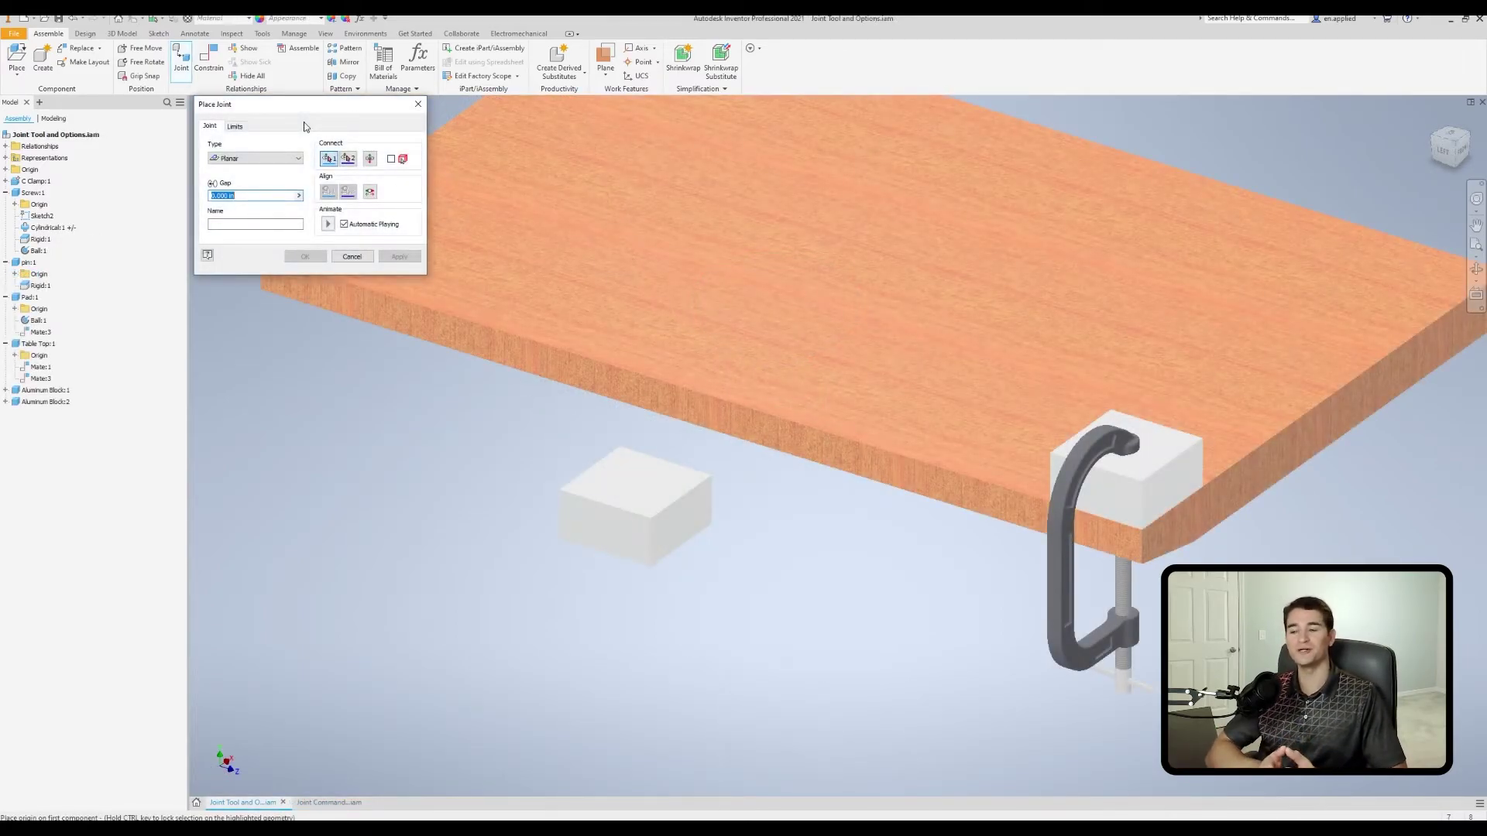
# Connect the underside center of the loose aluminum block to the center of the tabletop's upper face with the Planar joint.
pyautogui.keyDown('shift'); pyautogui.moveTo(984, 511); pyautogui.dragTo(841, 290, button='middle'); pyautogui.keyUp('shift')
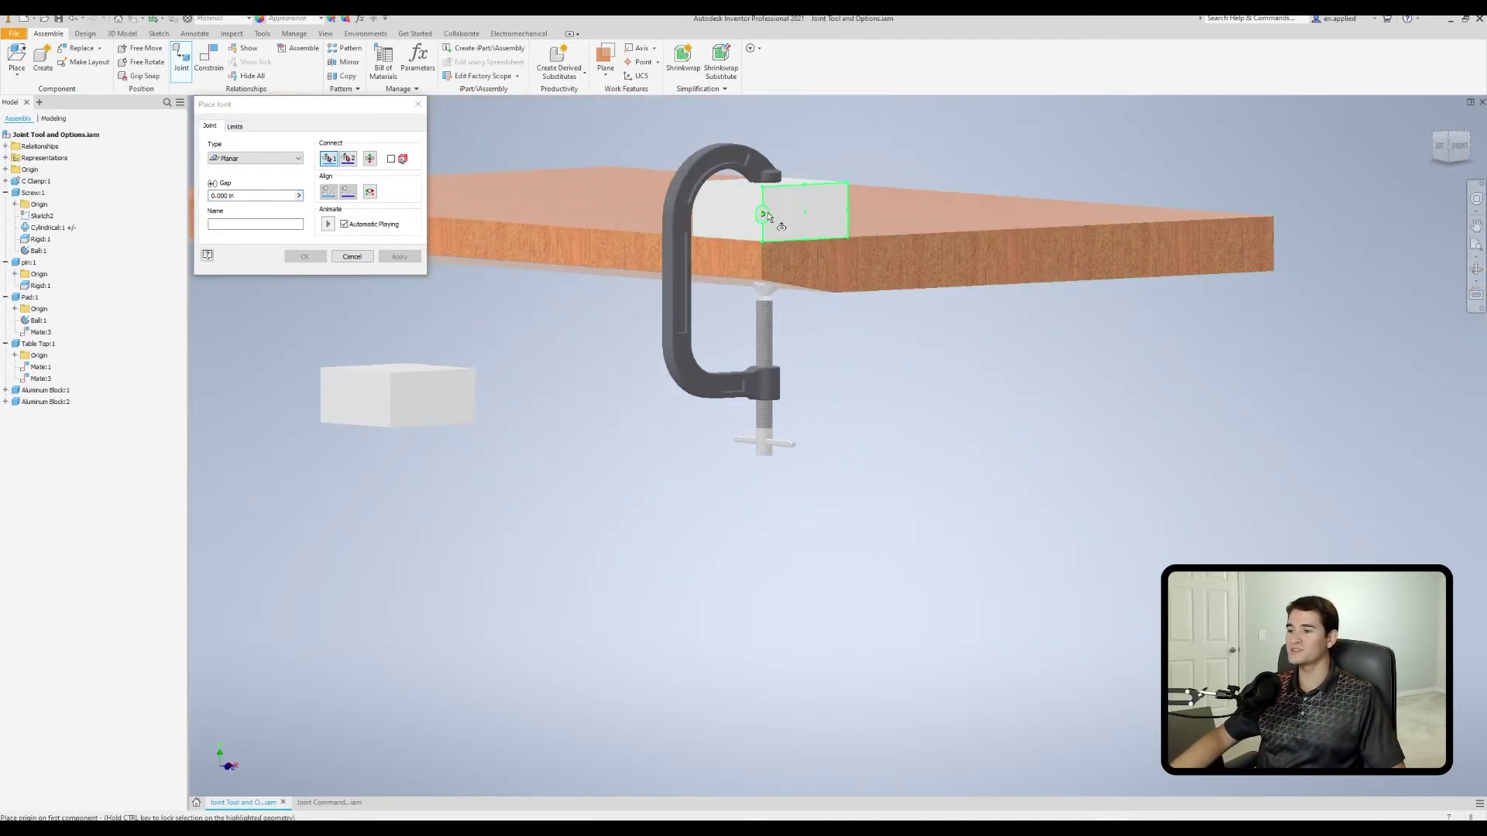
pyautogui.moveTo(937, 322)
pyautogui.keyDown('shift'); pyautogui.mouseDown(button='middle')
pyautogui.moveTo(680, 447)
pyautogui.moveTo(810, 404)
pyautogui.mouseUp(button='middle'); pyautogui.keyUp('shift')
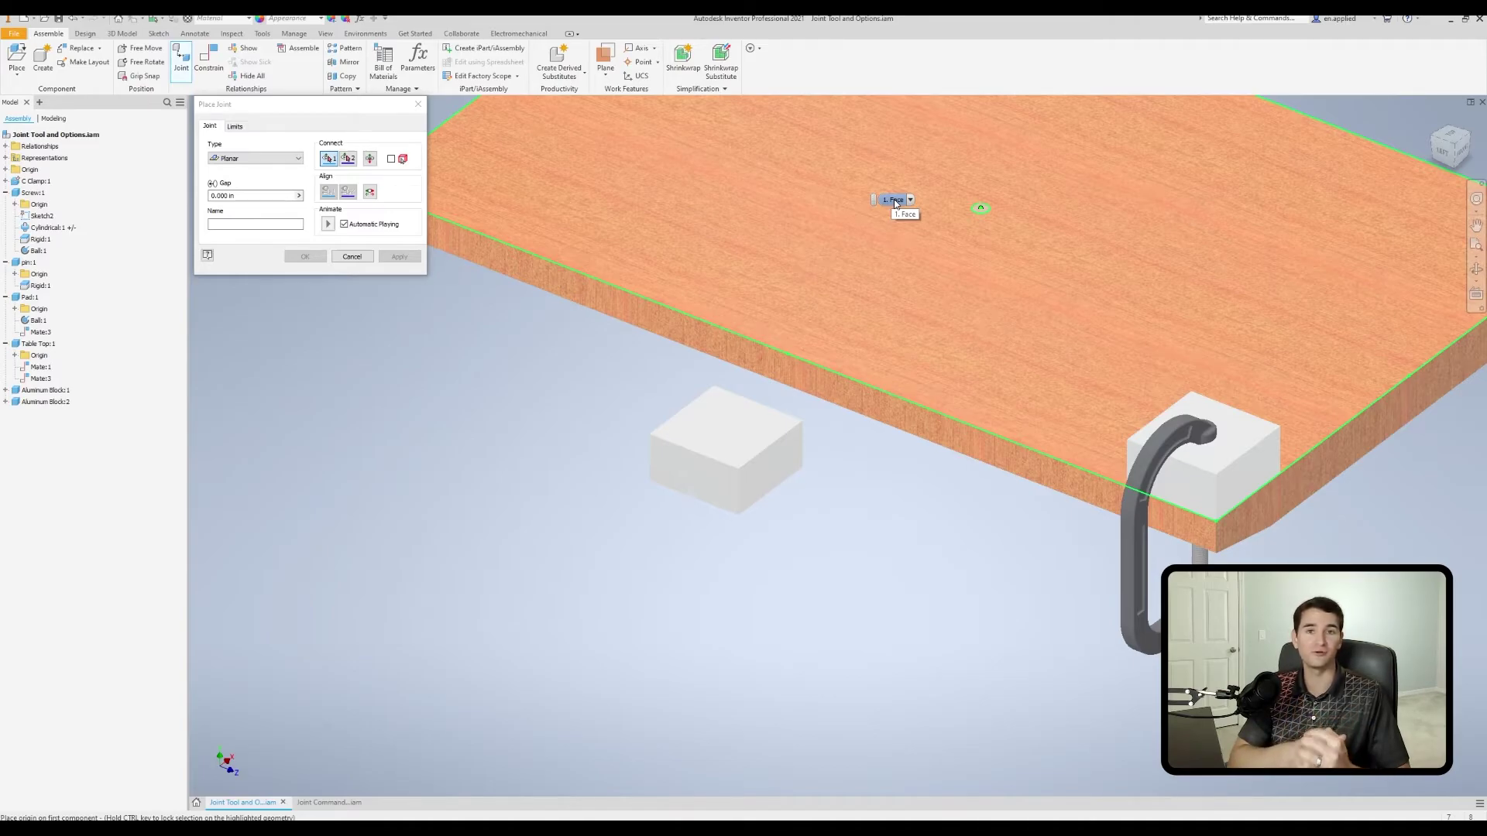
pyautogui.keyDown('shift'); pyautogui.moveTo(736, 521); pyautogui.dragTo(753, 360, button='middle'); pyautogui.keyUp('shift')
pyautogui.click(736, 255)
pyautogui.keyDown('shift'); pyautogui.moveTo(770, 291); pyautogui.dragTo(887, 312, button='middle'); pyautogui.keyUp('shift')
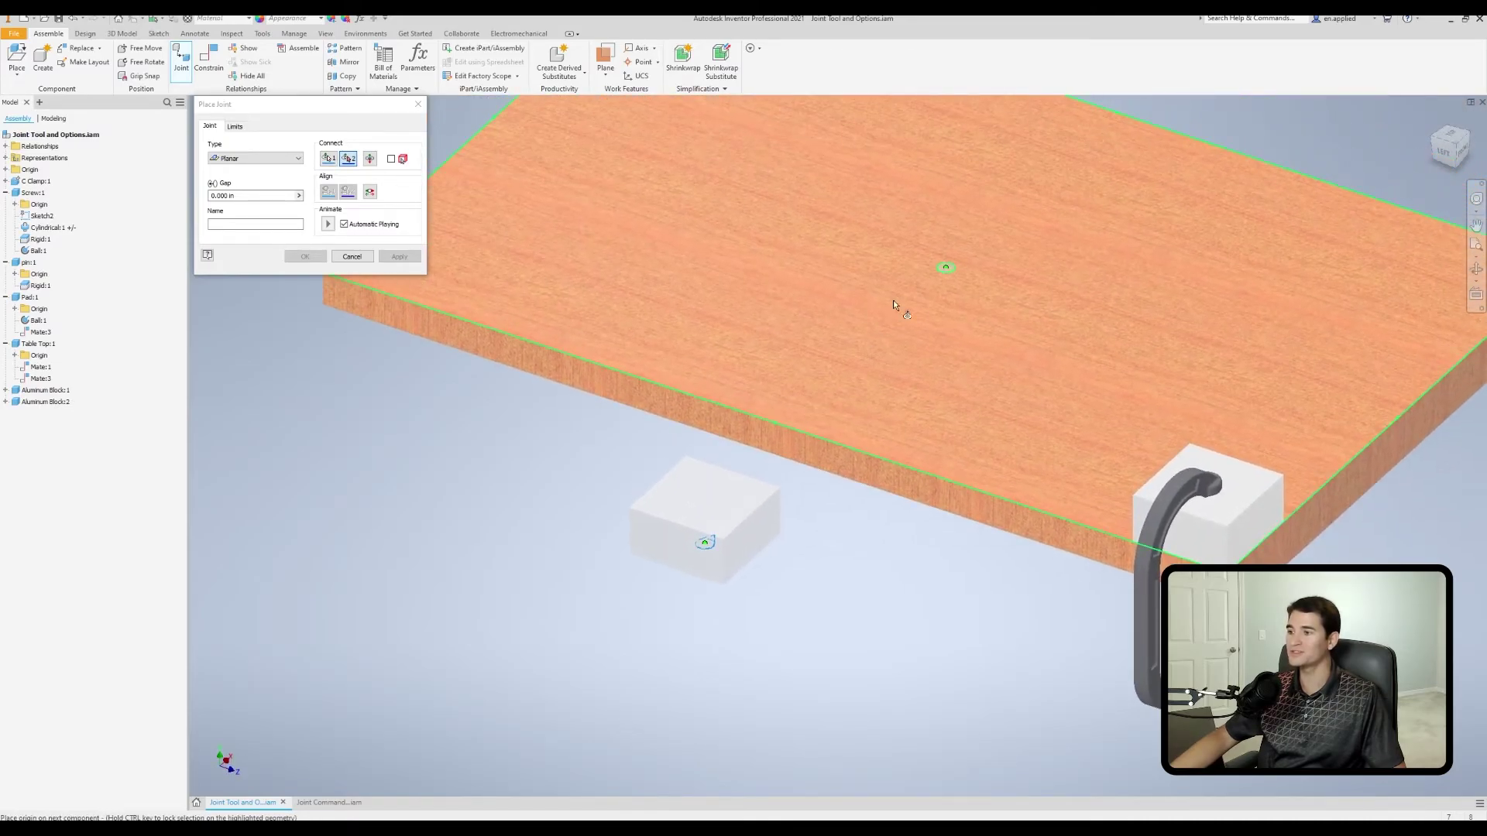
pyautogui.click(942, 269)
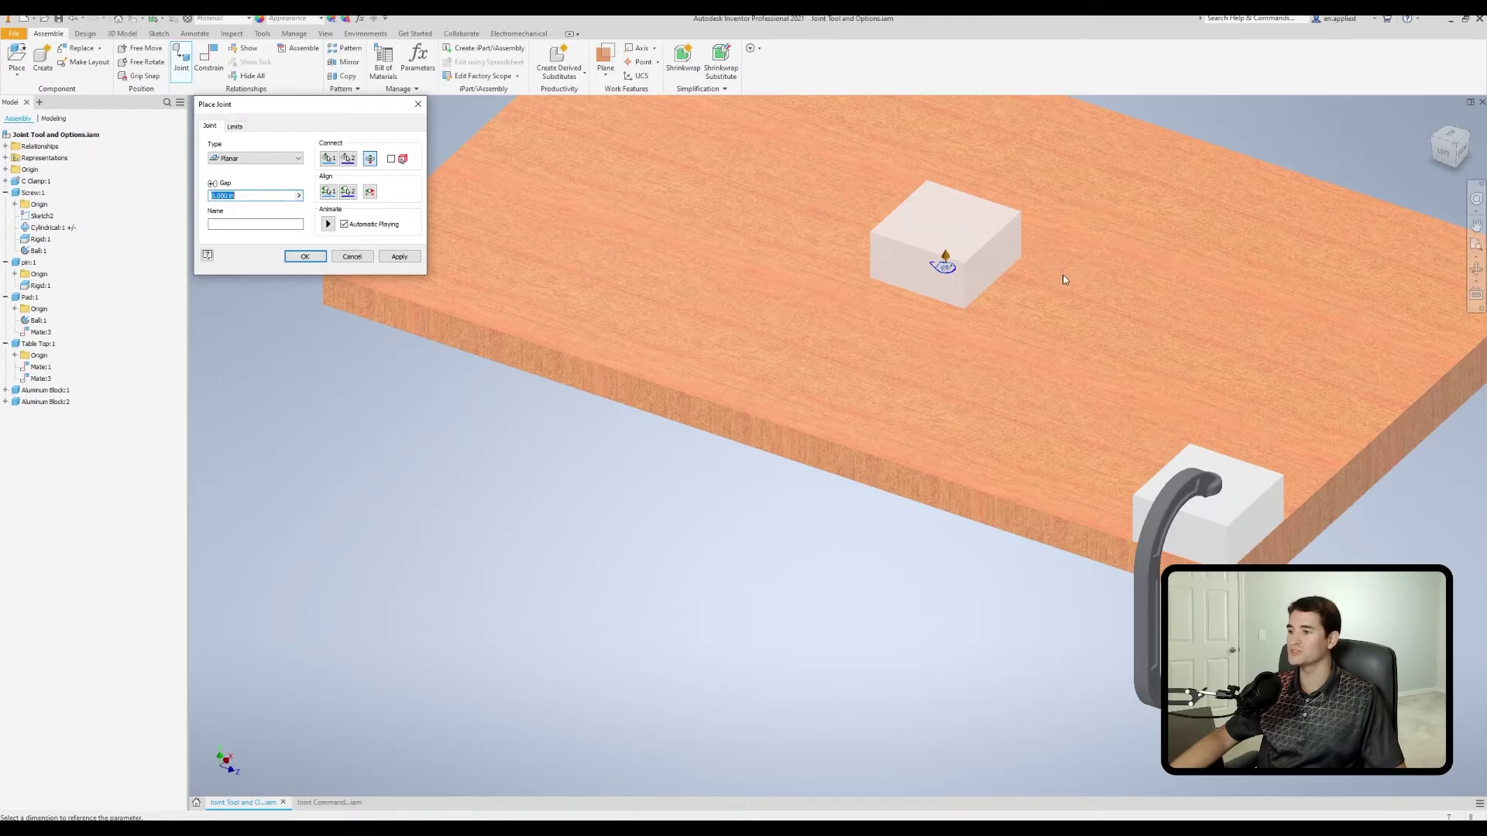
# Try a gap of 0.5 in between the aluminum block and the tabletop and inspect the offset.
pyautogui.moveTo(900, 313); pyautogui.dragTo(569, 364, button='middle')
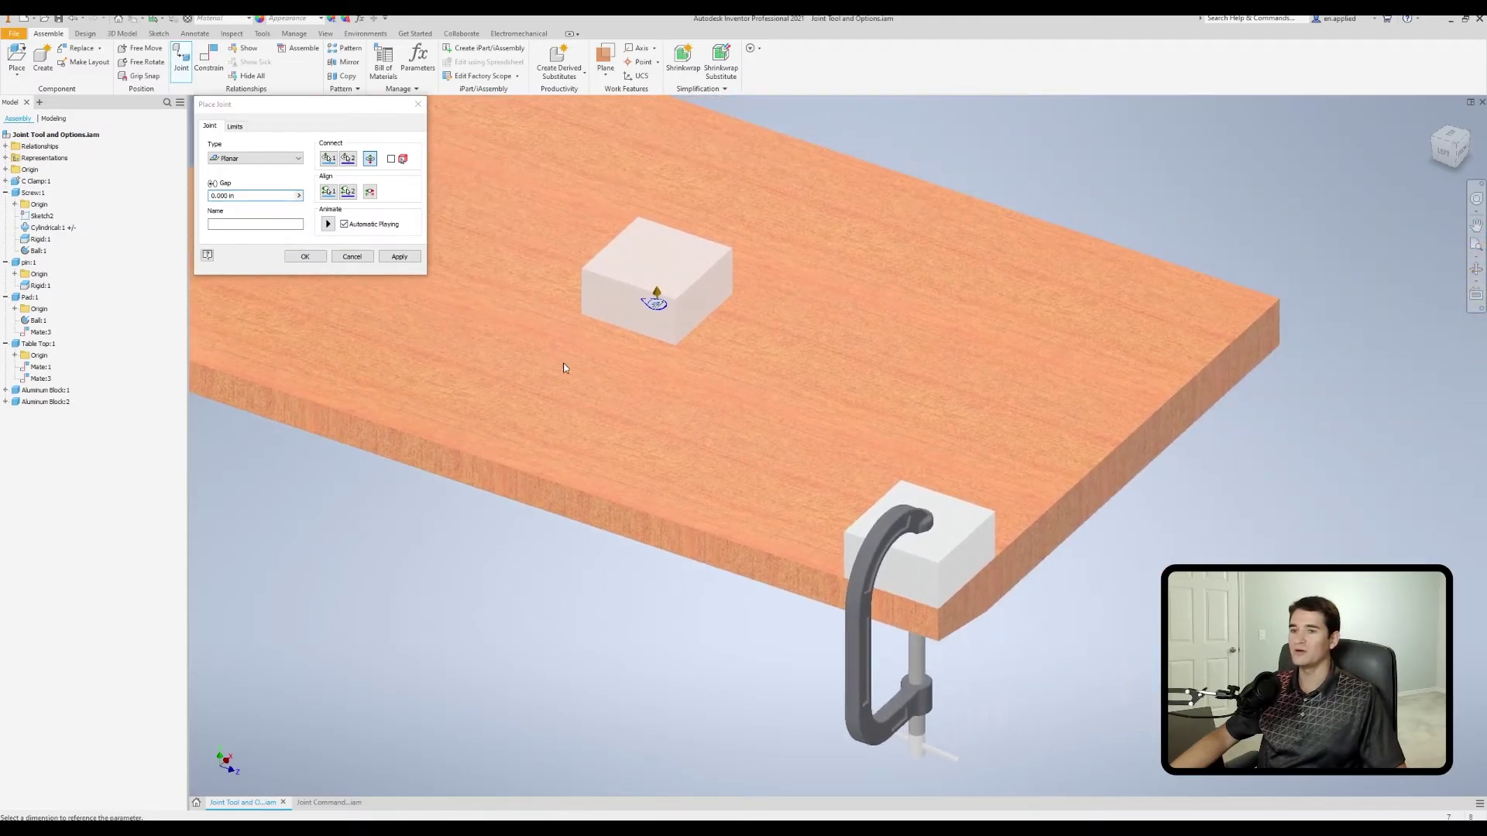
pyautogui.click(247, 195)
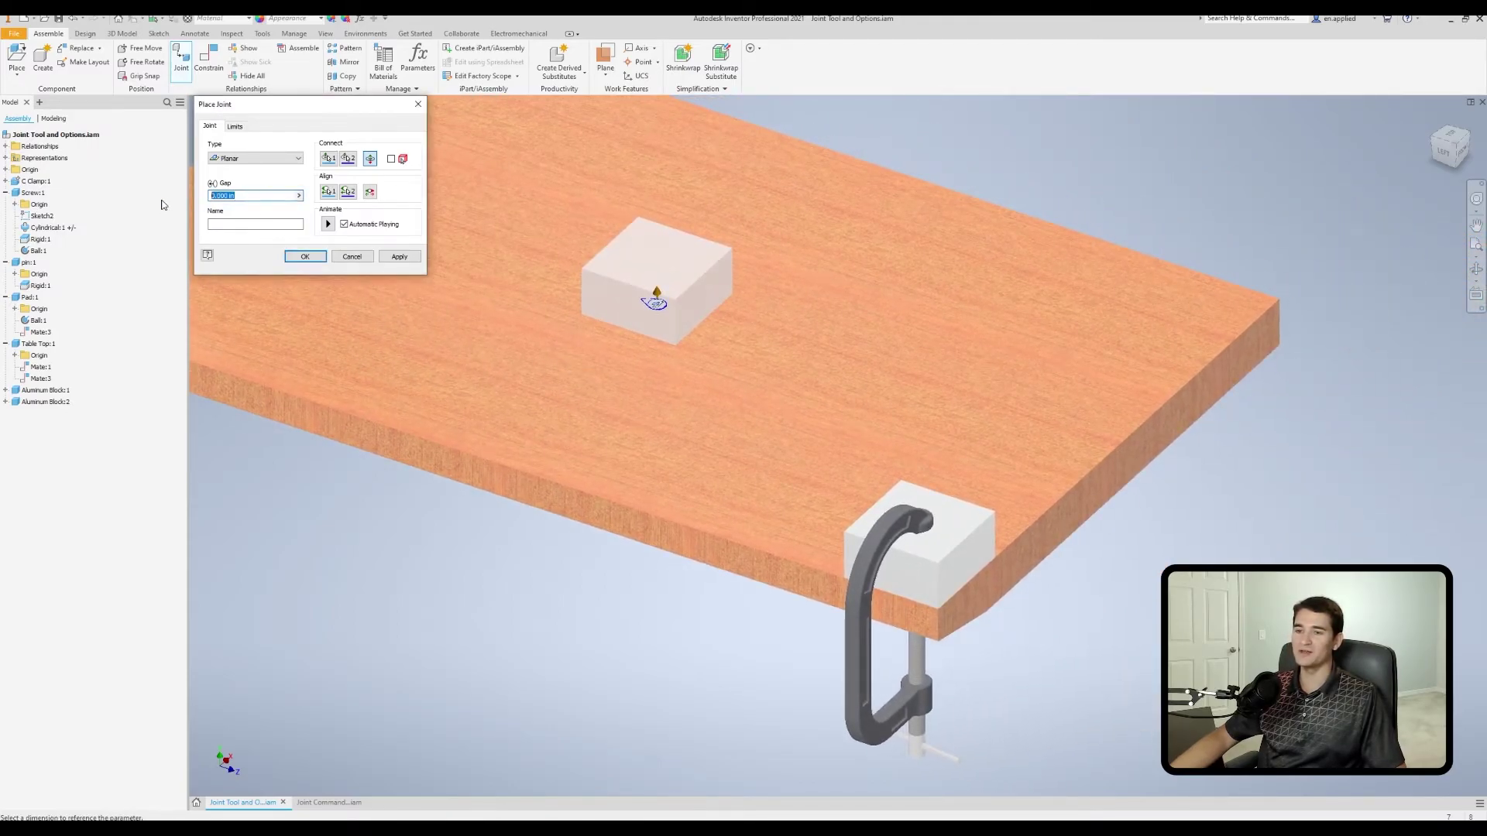
pyautogui.write('.5')
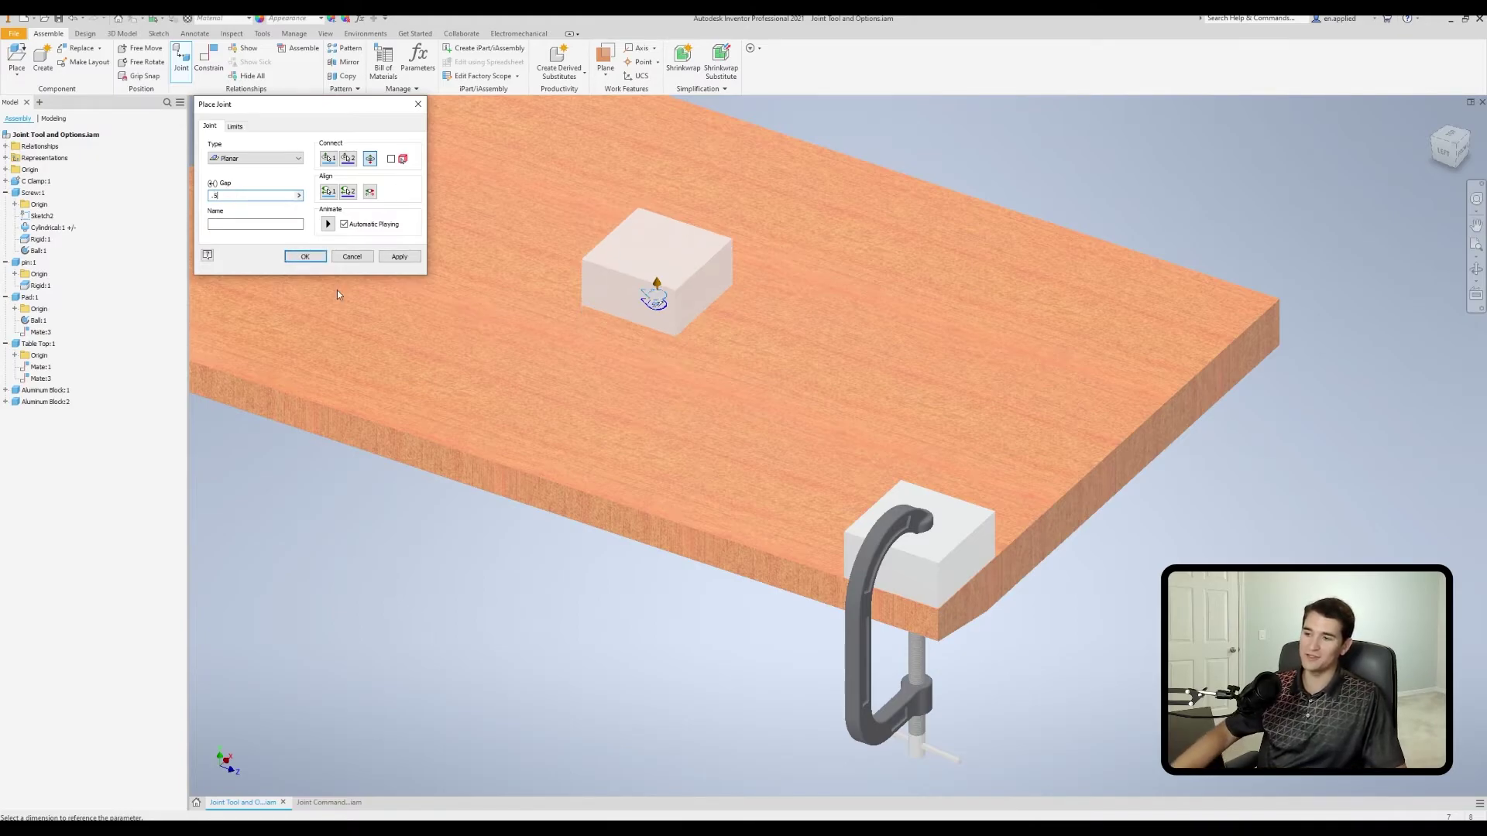
pyautogui.keyDown('shift'); pyautogui.moveTo(686, 500); pyautogui.dragTo(744, 445, button='middle'); pyautogui.keyUp('shift')
pyautogui.press('F6')
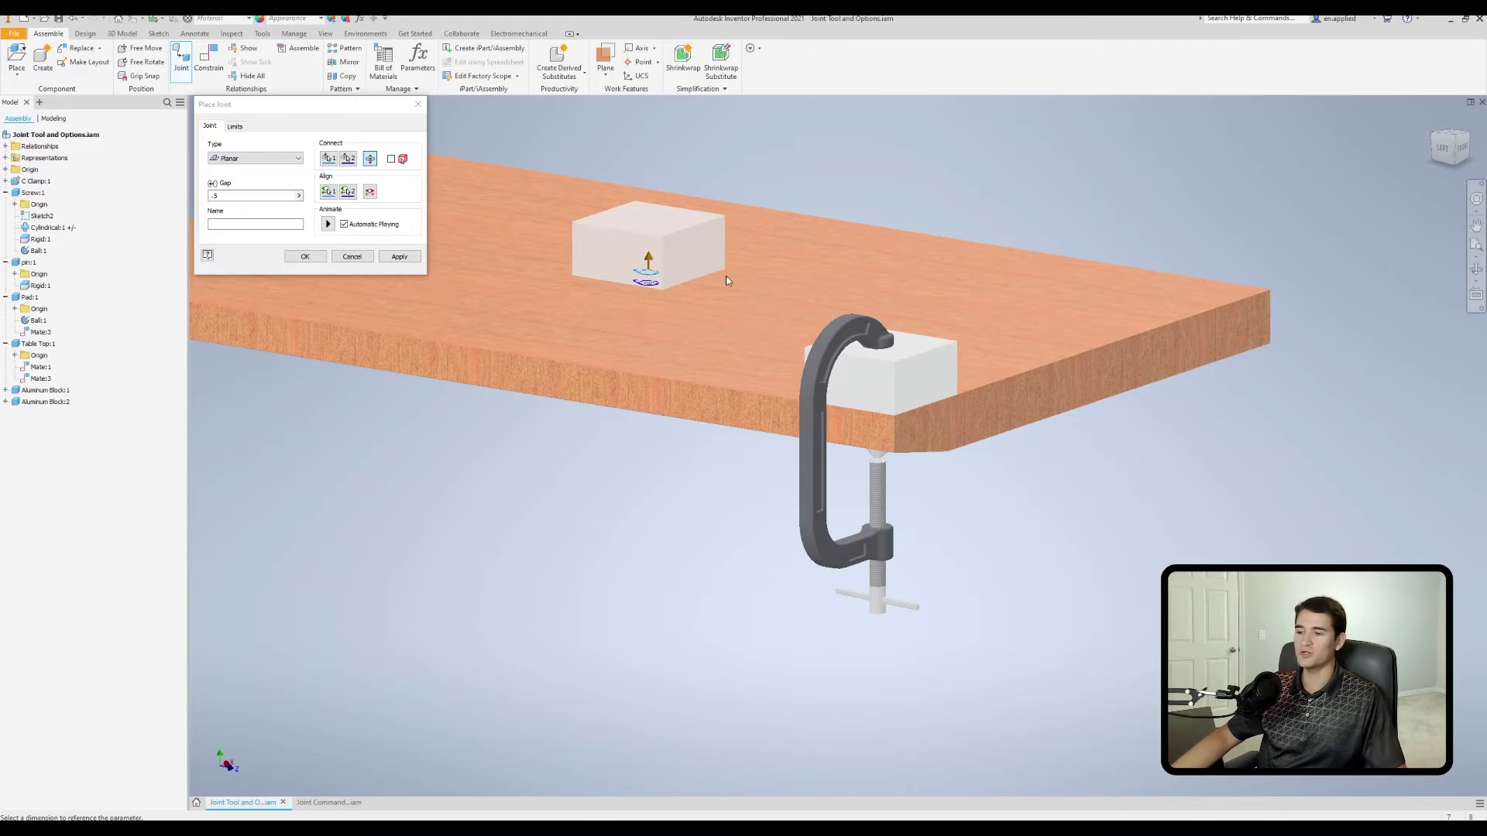
# Set the planar joint's gap to 0, name it "Planar", and confirm the joint.
pyautogui.doubleClick(256, 195)
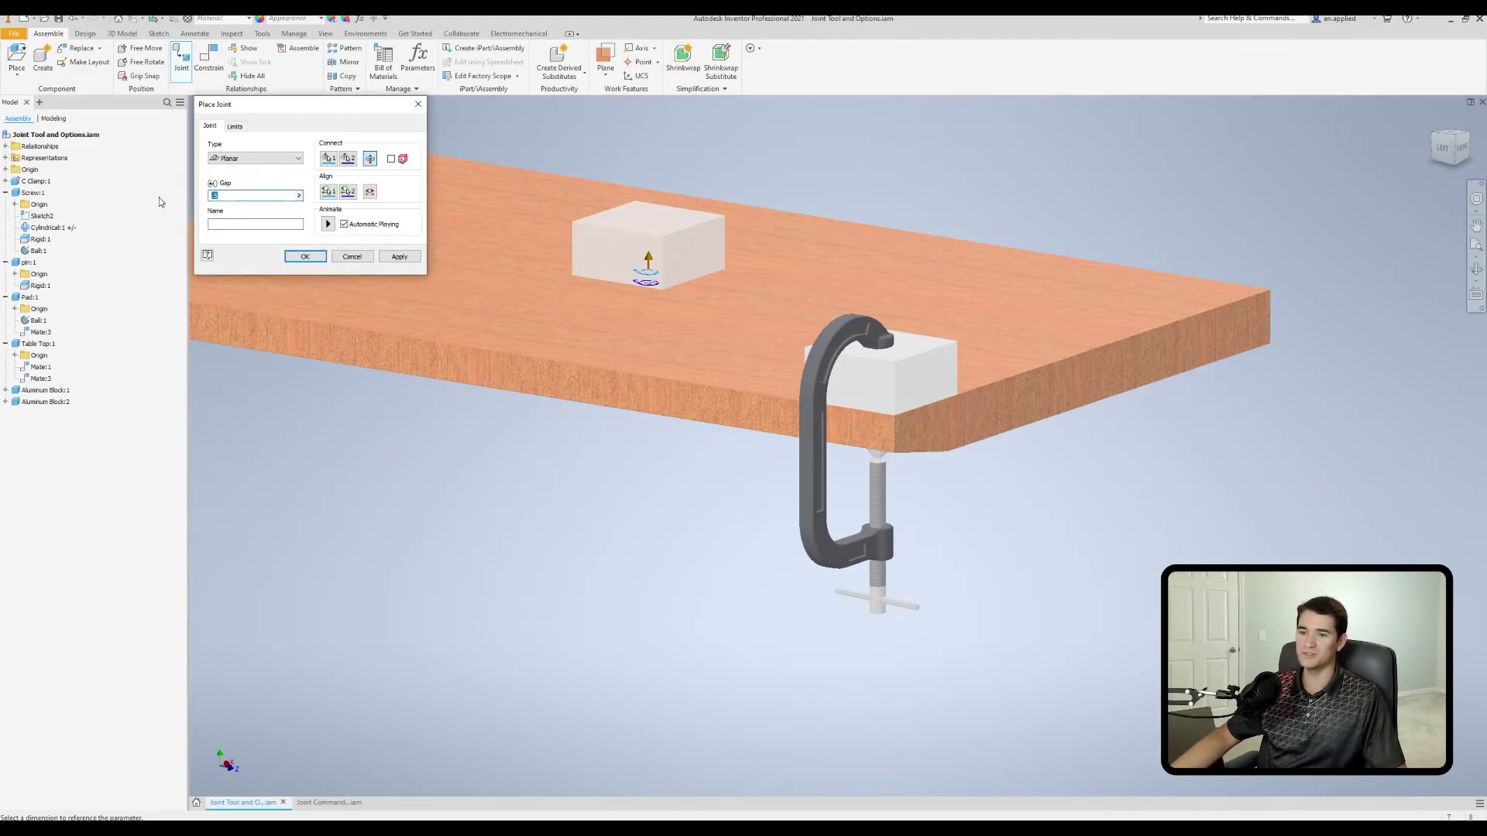
pyautogui.write('0')
pyautogui.click(235, 224)
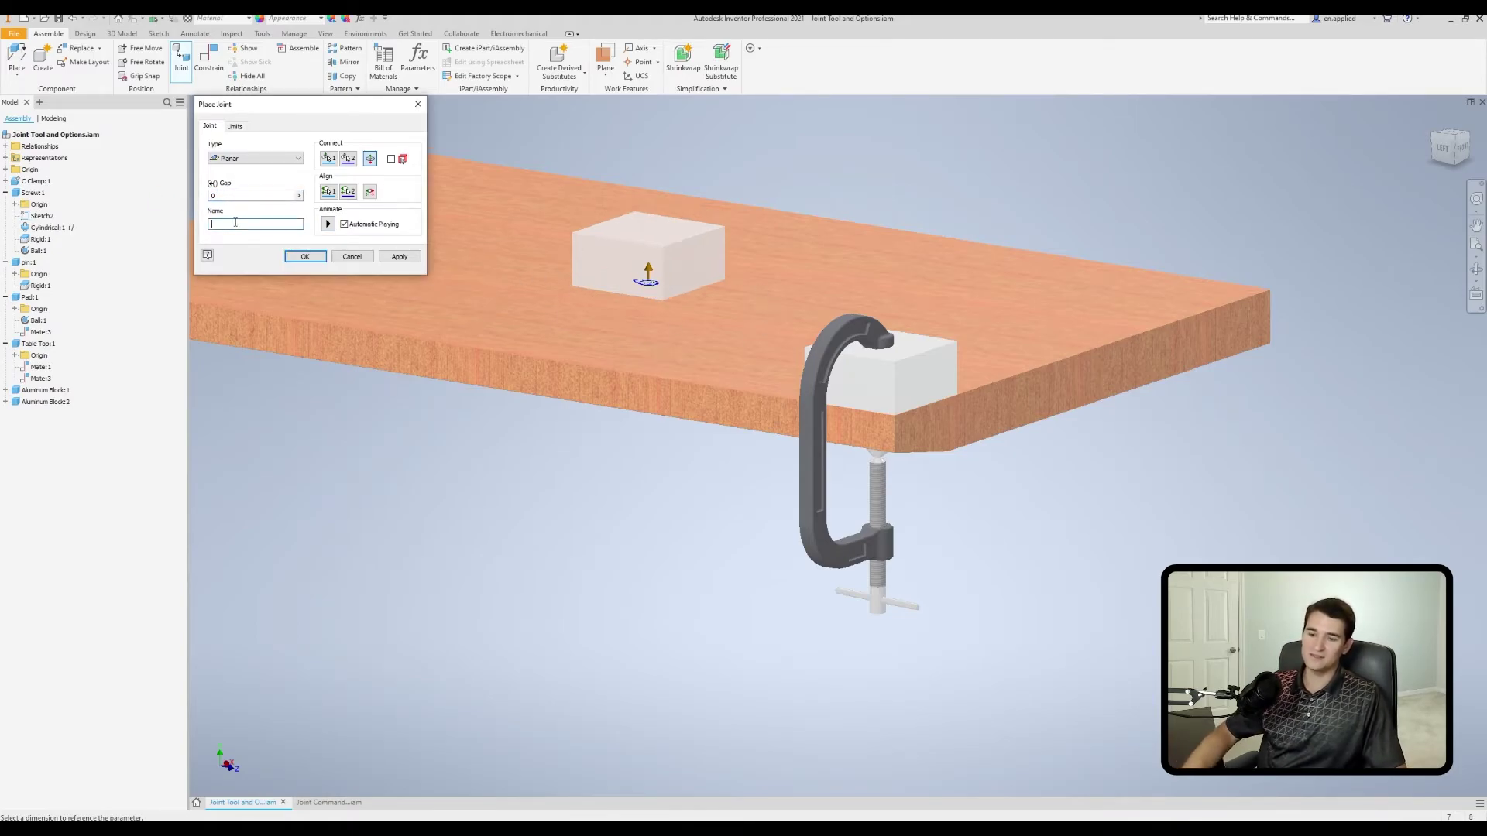
pyautogui.write('Planar')
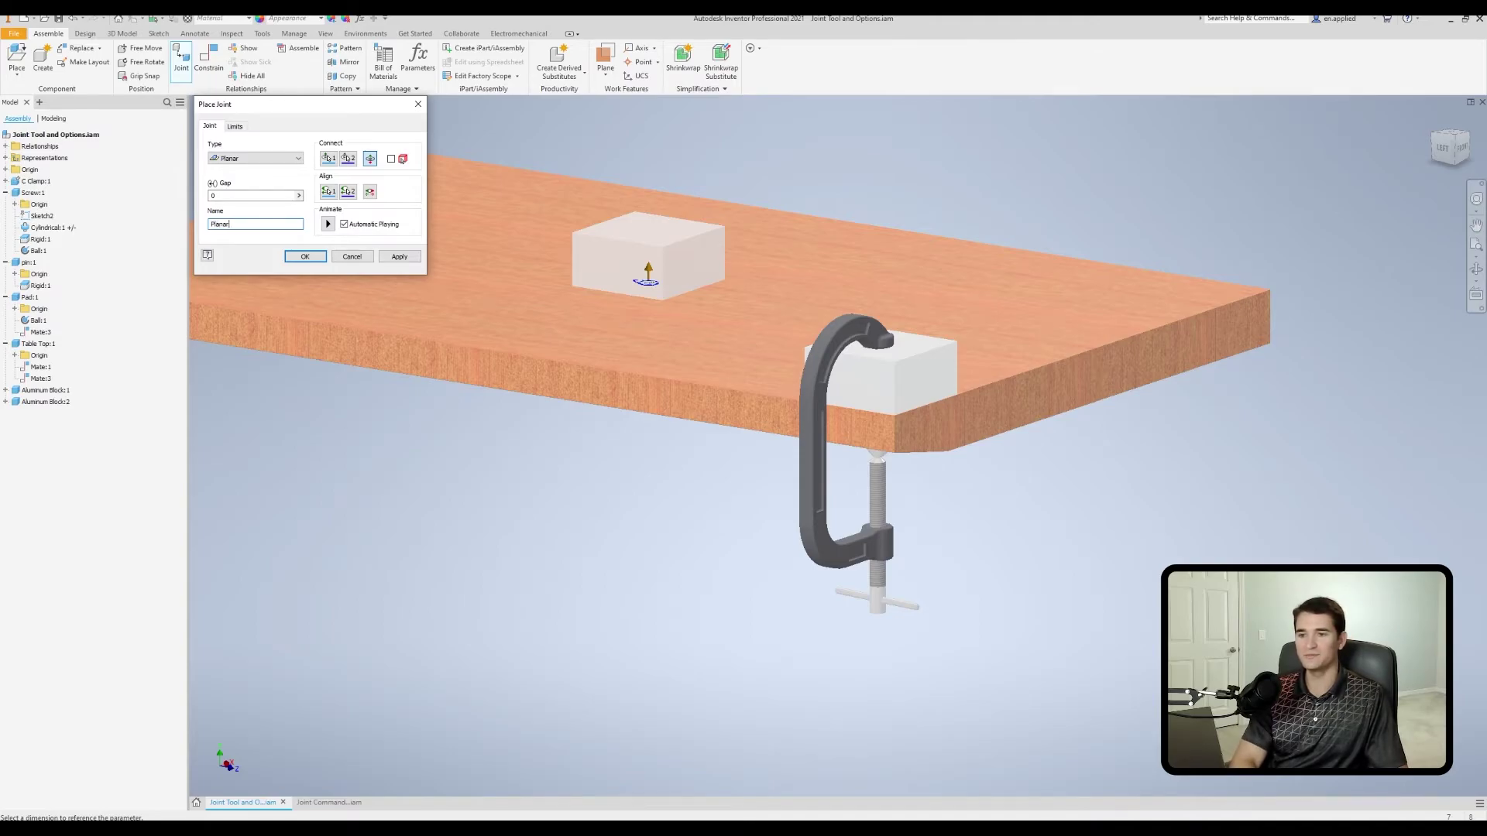
pyautogui.click(306, 256)
# Move the aluminum block across the tabletop to test the planar joint.
pyautogui.scroll(-2, 514, 322)
pyautogui.moveTo(649, 316); pyautogui.dragTo(600, 310)
pyautogui.click(1281, 207)
pyautogui.moveTo(1449, 144); pyautogui.dragTo(1388, 183)
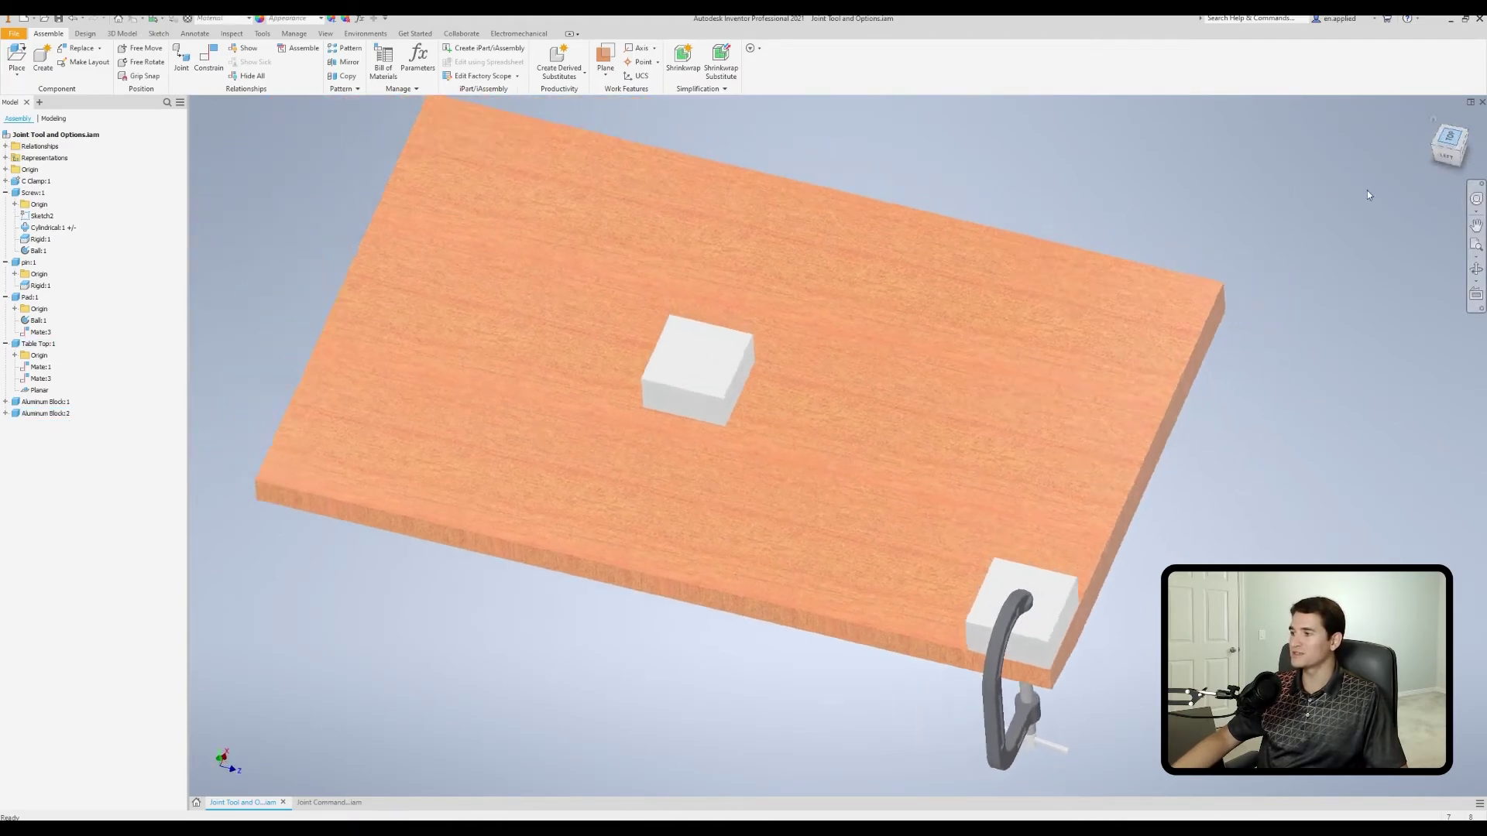
# Use Free Rotate on the aluminum block and end the command.
pyautogui.click(142, 62)
pyautogui.click(827, 439)
pyautogui.moveTo(780, 367); pyautogui.dragTo(931, 521)
pyautogui.rightClick(1239, 267)
pyautogui.click(1247, 292)
pyautogui.keyDown('shift'); pyautogui.moveTo(1238, 272); pyautogui.dragTo(821, 395, button='middle'); pyautogui.keyUp('shift')
pyautogui.click(799, 378)
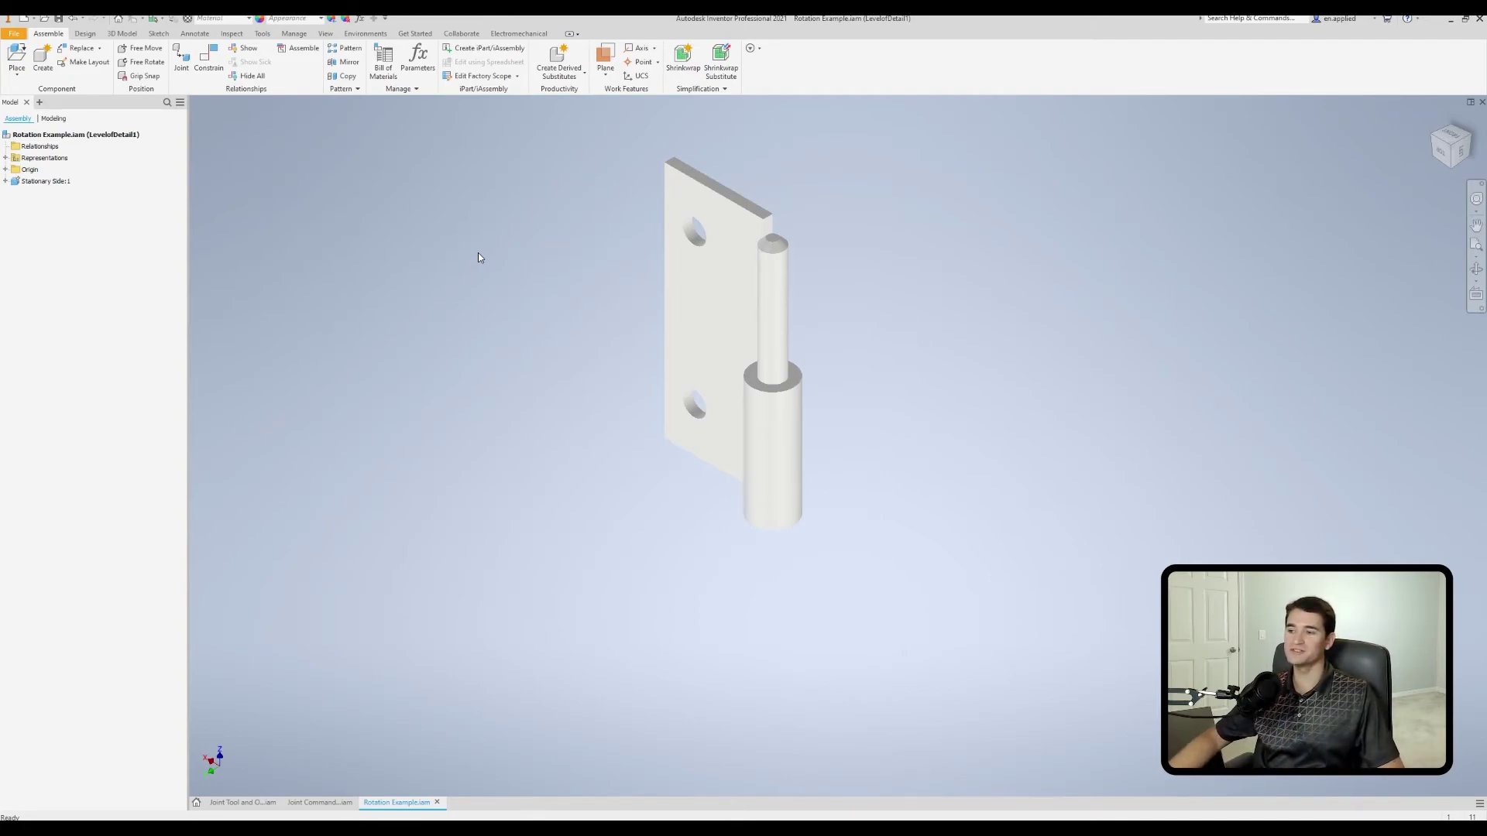
# Place one instance of Moving Side.ipt from the Rotation Example folder beside the stationary hinge half.
pyautogui.click(736, 214)
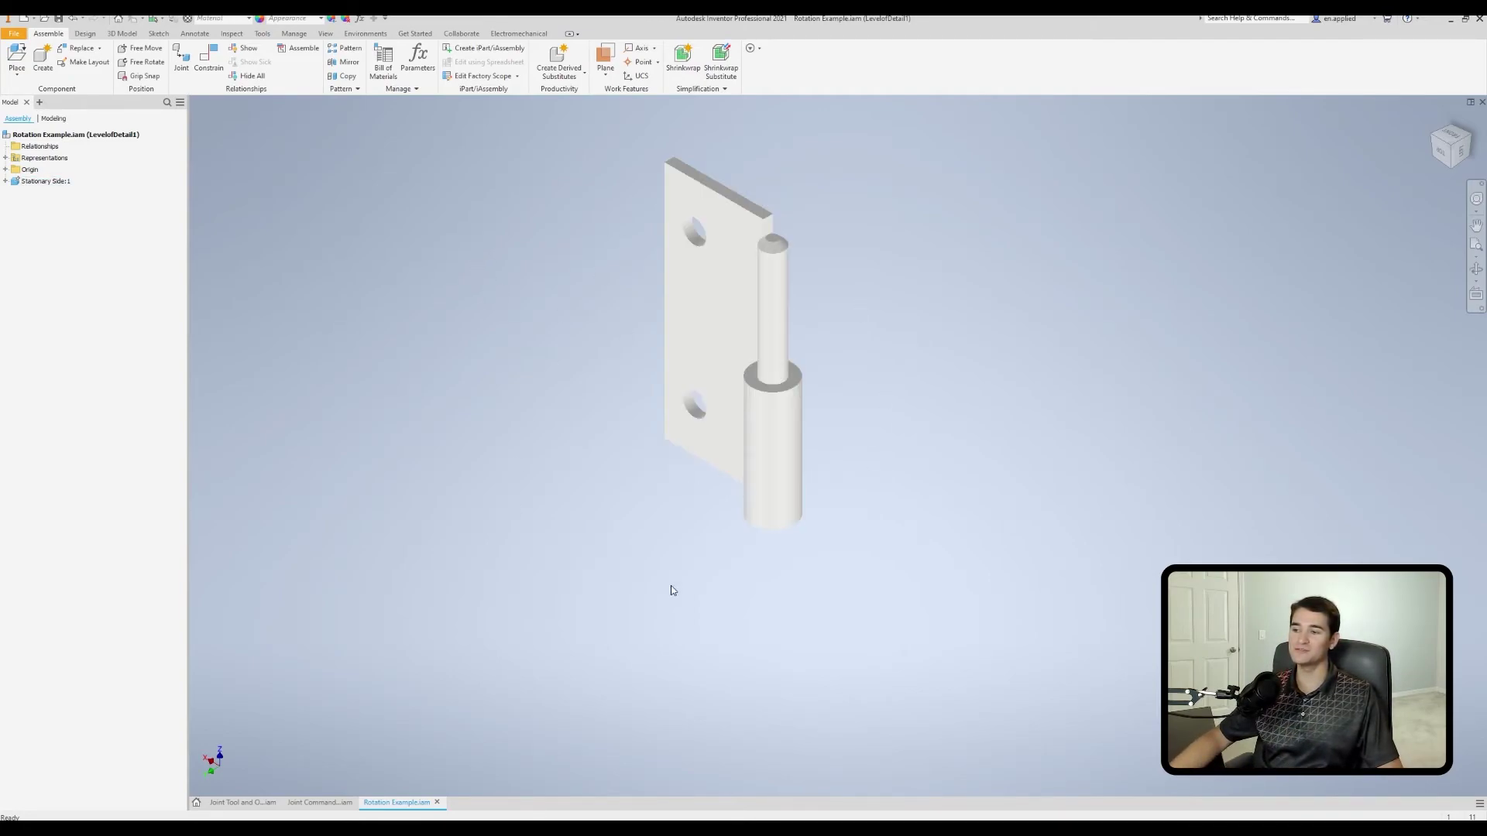
pyautogui.keyDown('shift'); pyautogui.moveTo(542, 415); pyautogui.dragTo(612, 412, button='middle'); pyautogui.keyUp('shift')
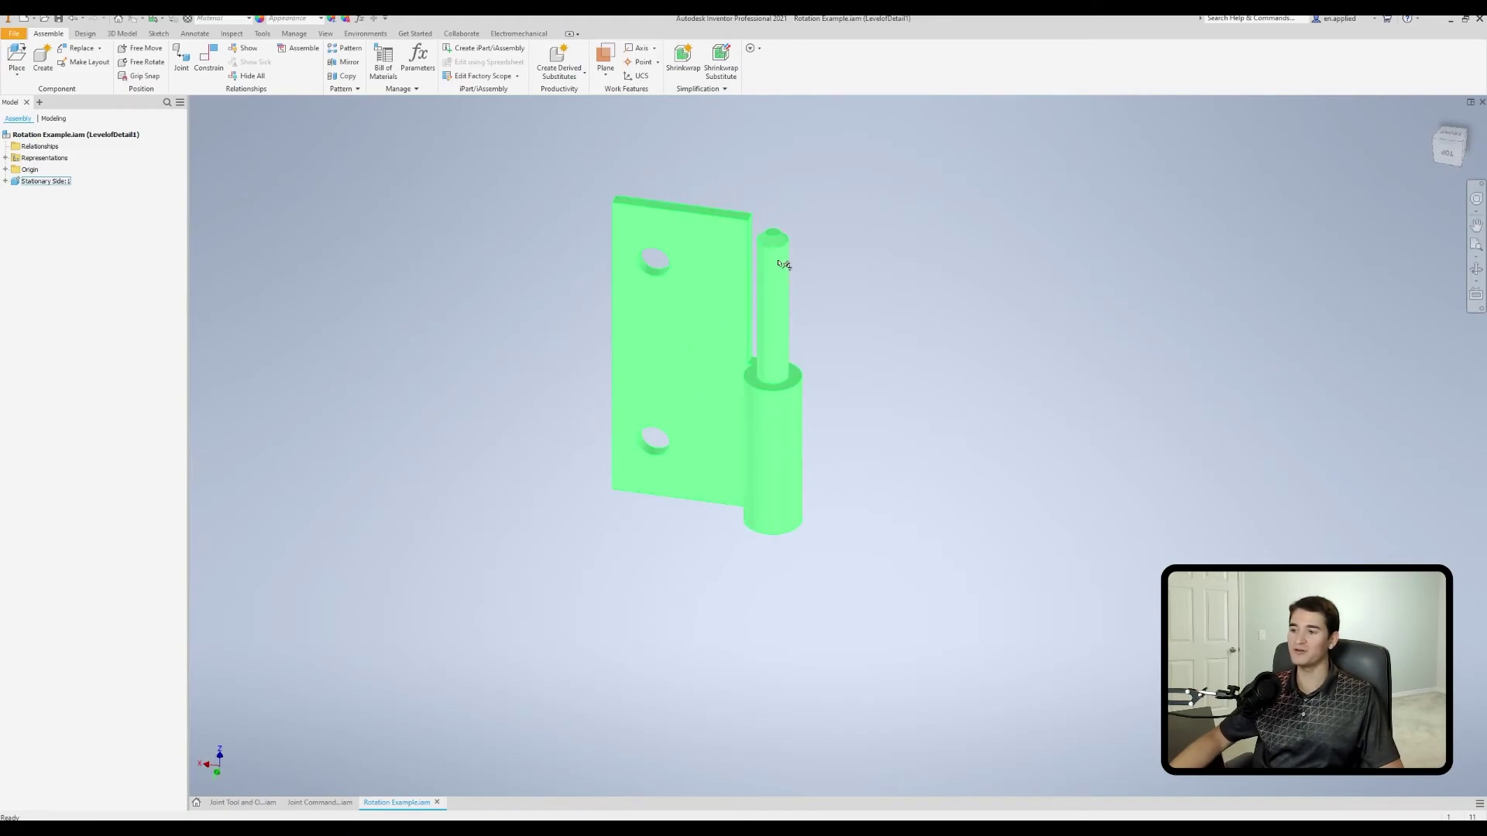
pyautogui.keyDown('shift'); pyautogui.moveTo(784, 341); pyautogui.dragTo(818, 371, button='middle'); pyautogui.keyUp('shift')
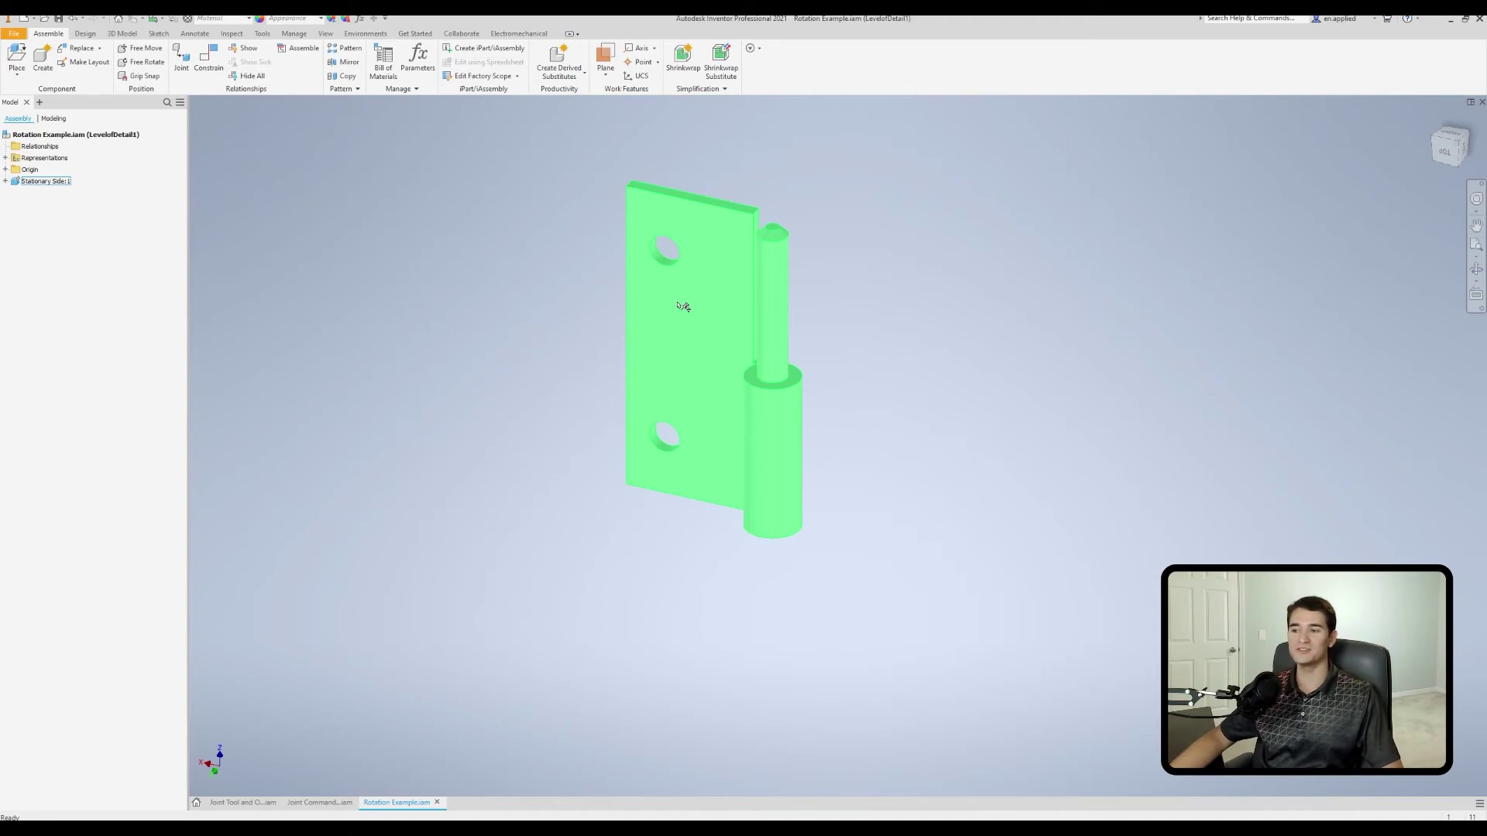
pyautogui.click(16, 56)
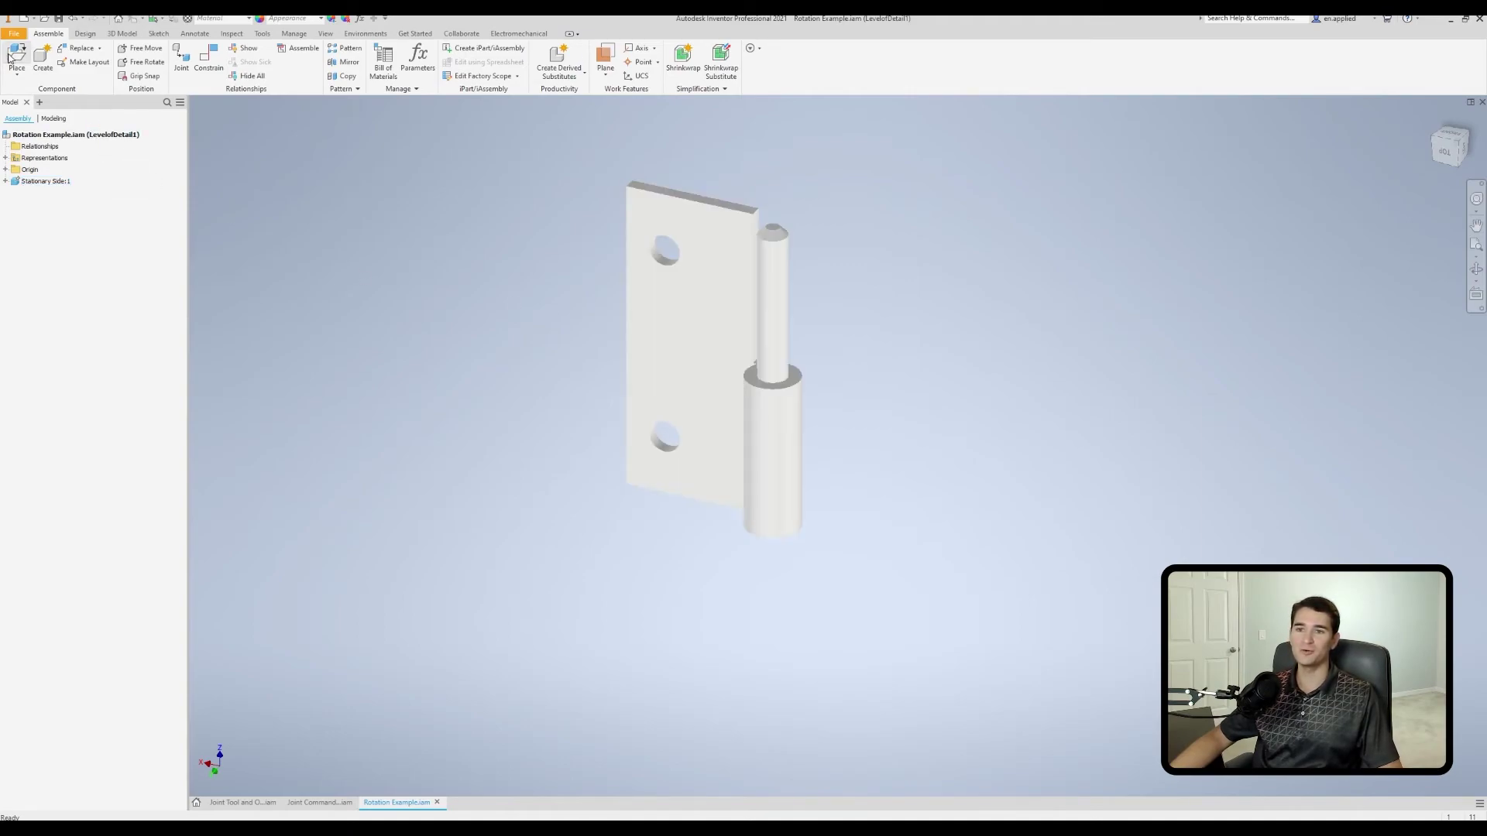
pyautogui.click(858, 329)
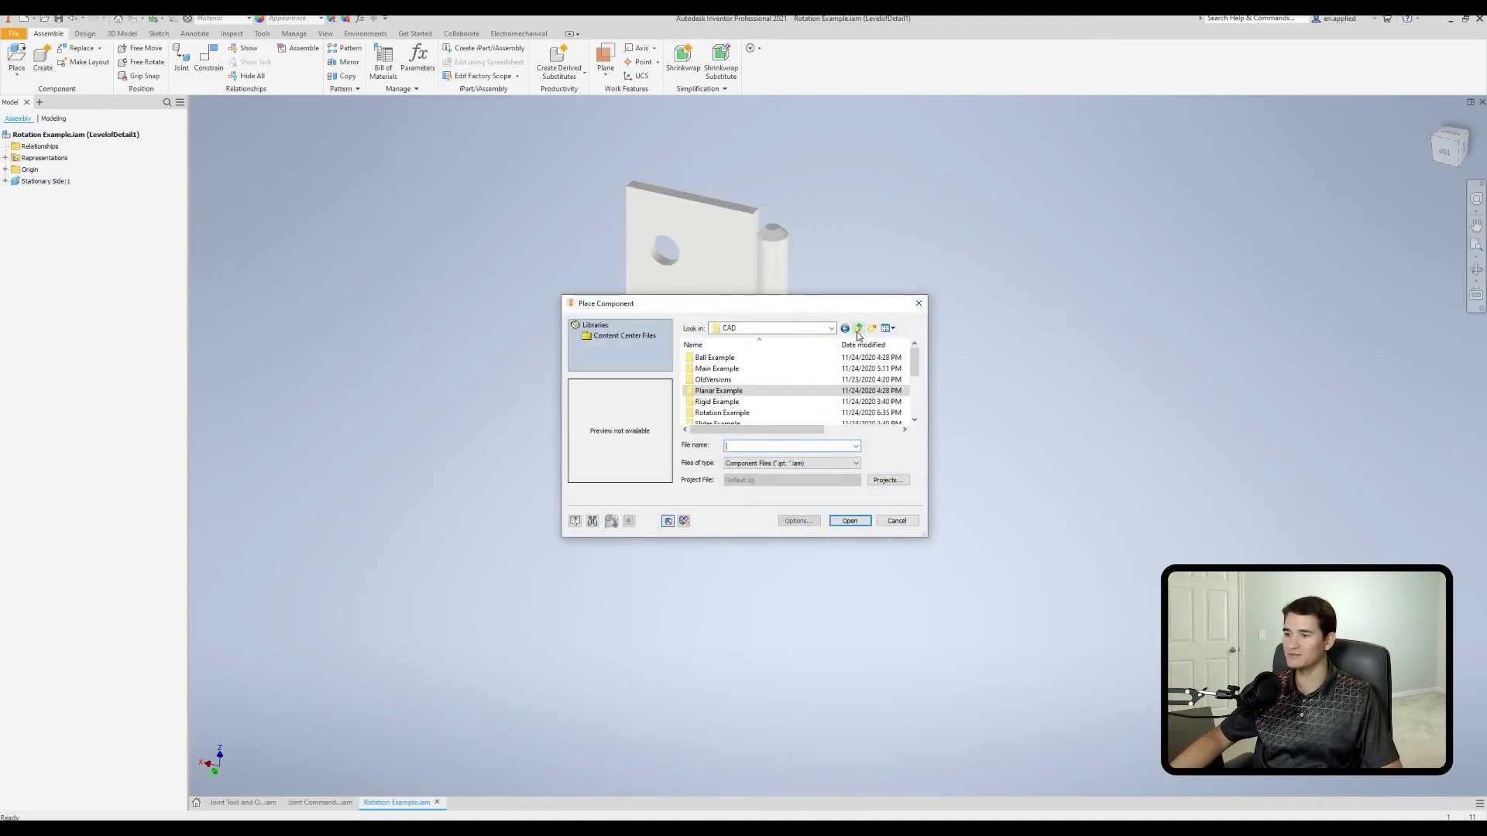
pyautogui.doubleClick(738, 413)
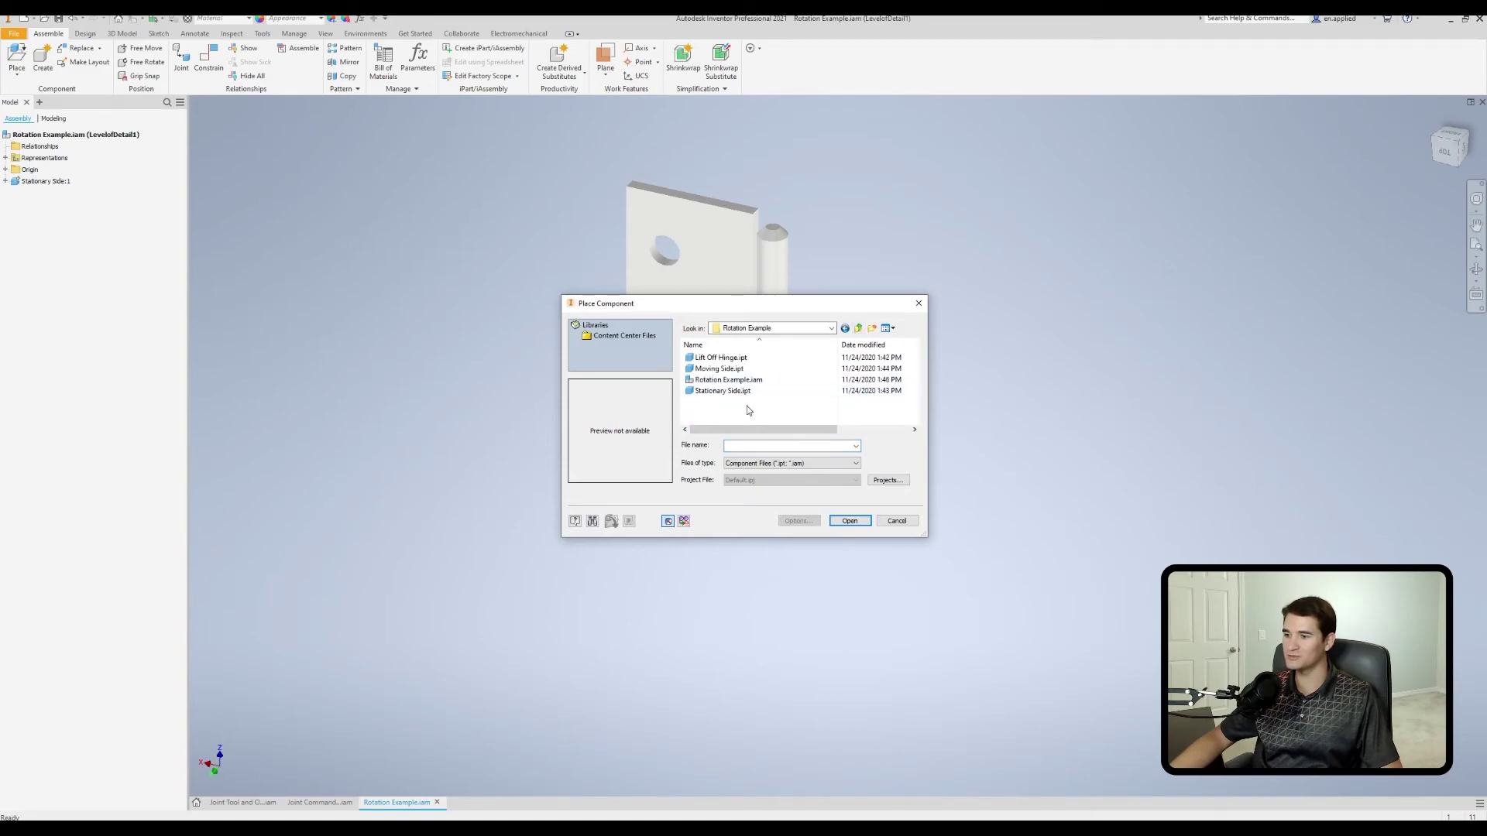
pyautogui.doubleClick(736, 369)
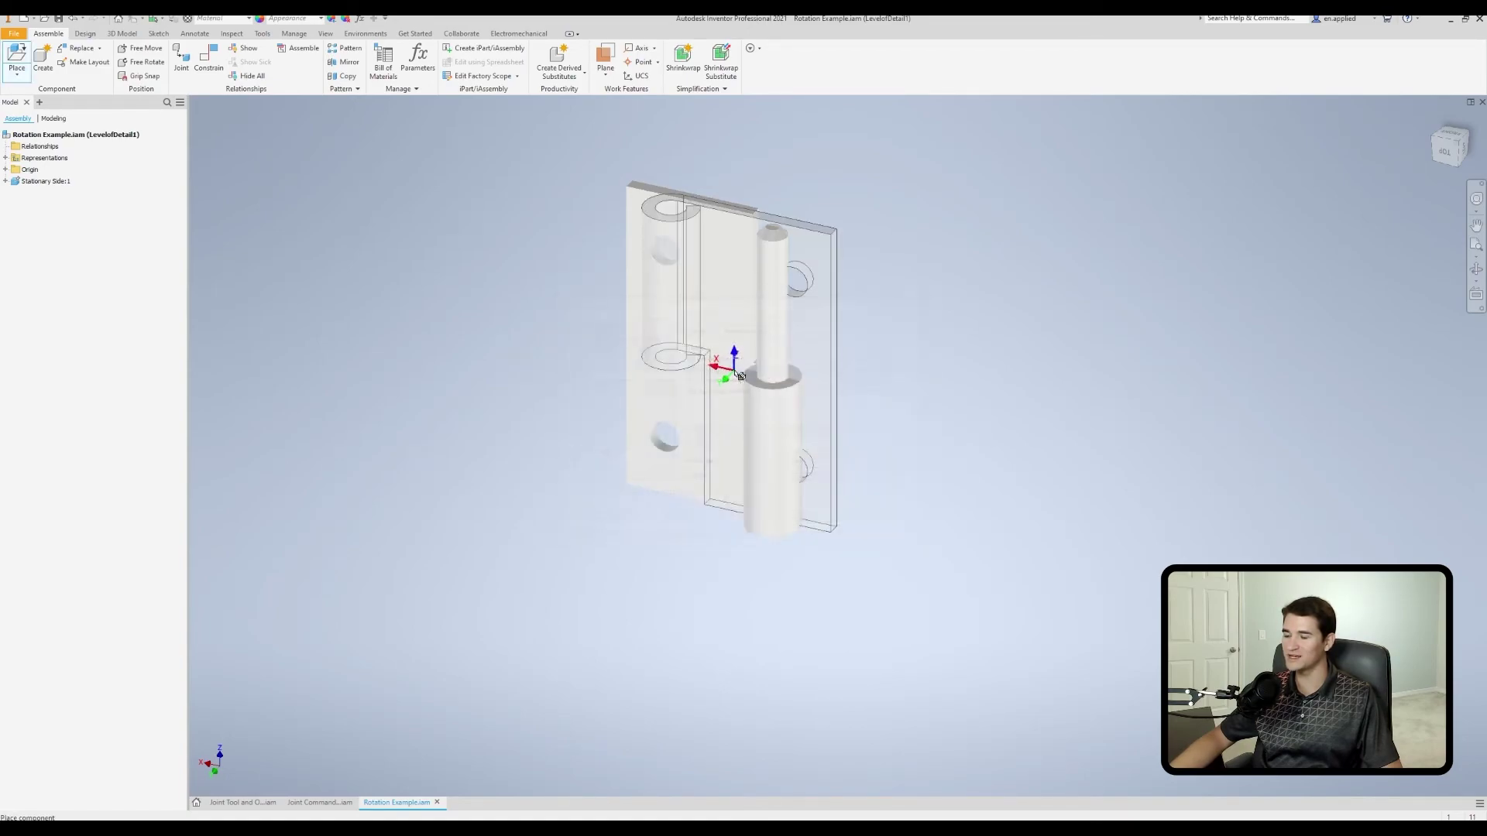
pyautogui.click(979, 301)
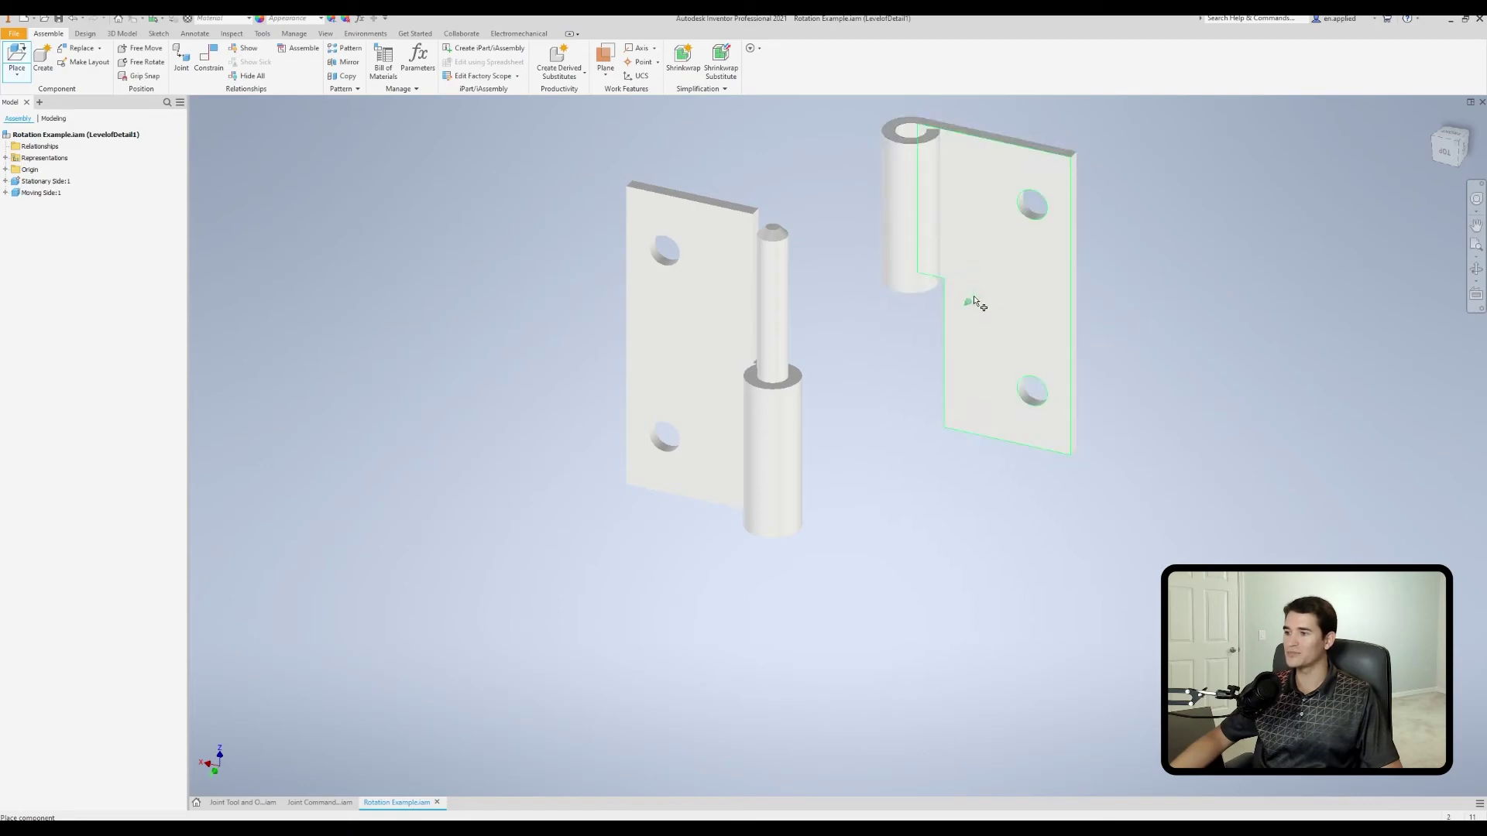
pyautogui.rightClick(911, 351)
pyautogui.click(939, 353)
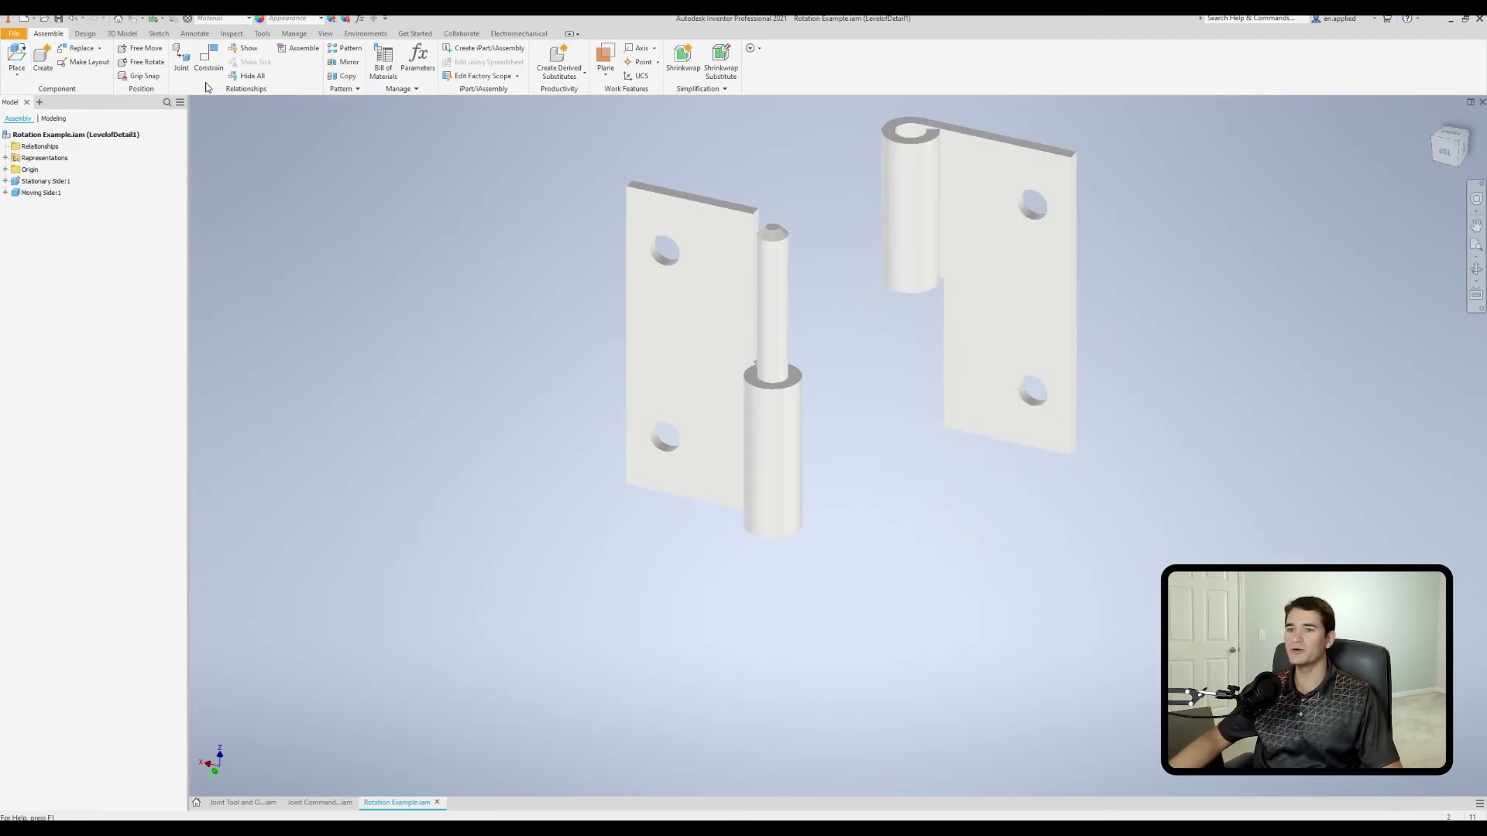
# Create a Rotational joint that connects the lower bore center of the moving side's barrel to the center of the stationary side's pin base.
pyautogui.click(181, 58)
pyautogui.click(256, 158)
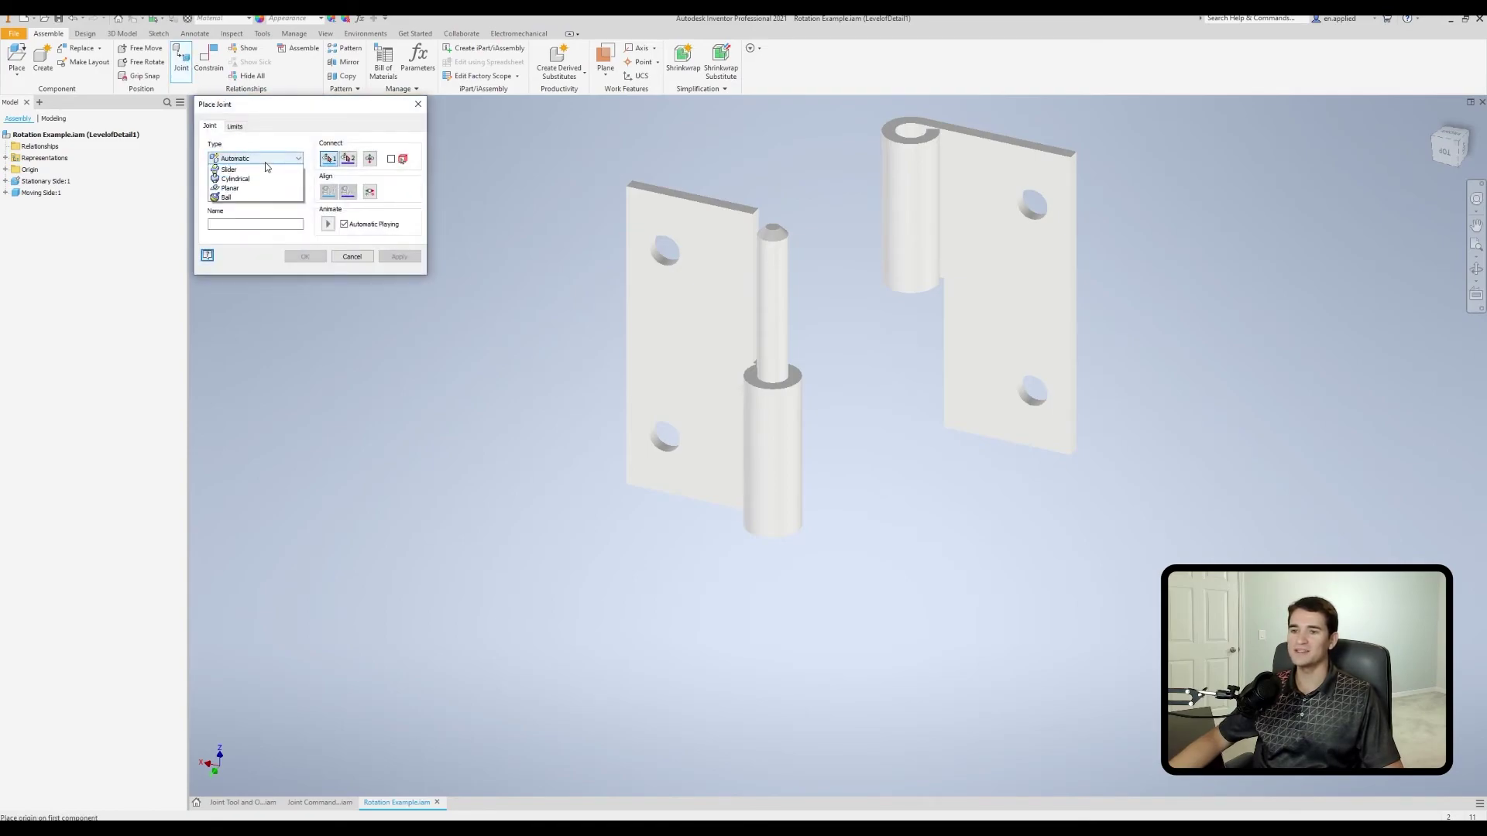
pyautogui.click(240, 193)
pyautogui.keyDown('shift'); pyautogui.moveTo(874, 321); pyautogui.dragTo(824, 248, button='middle'); pyautogui.keyUp('shift')
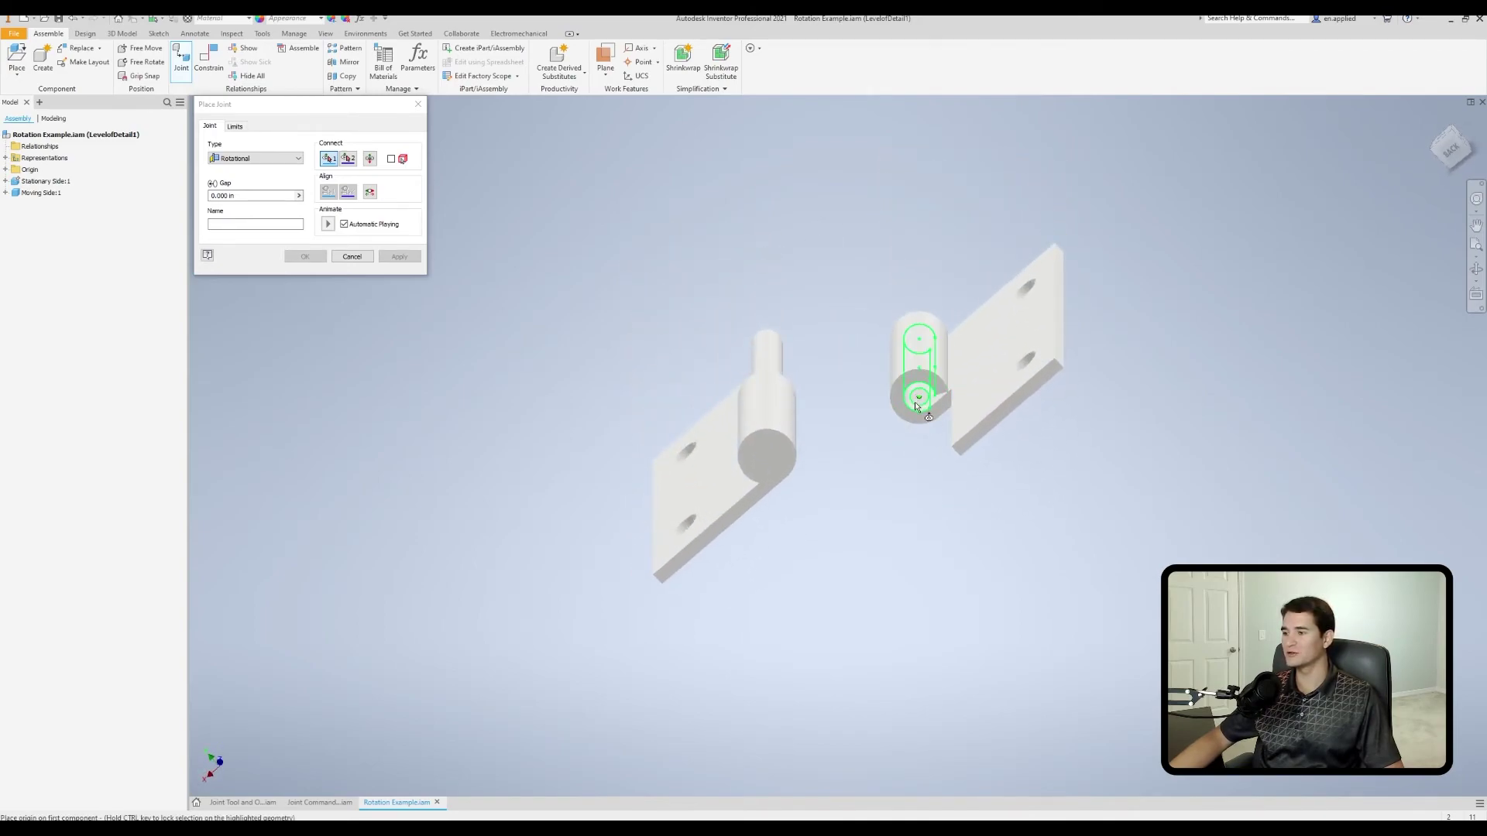
pyautogui.keyDown('shift'); pyautogui.moveTo(921, 422); pyautogui.dragTo(855, 220, button='middle'); pyautogui.keyUp('shift')
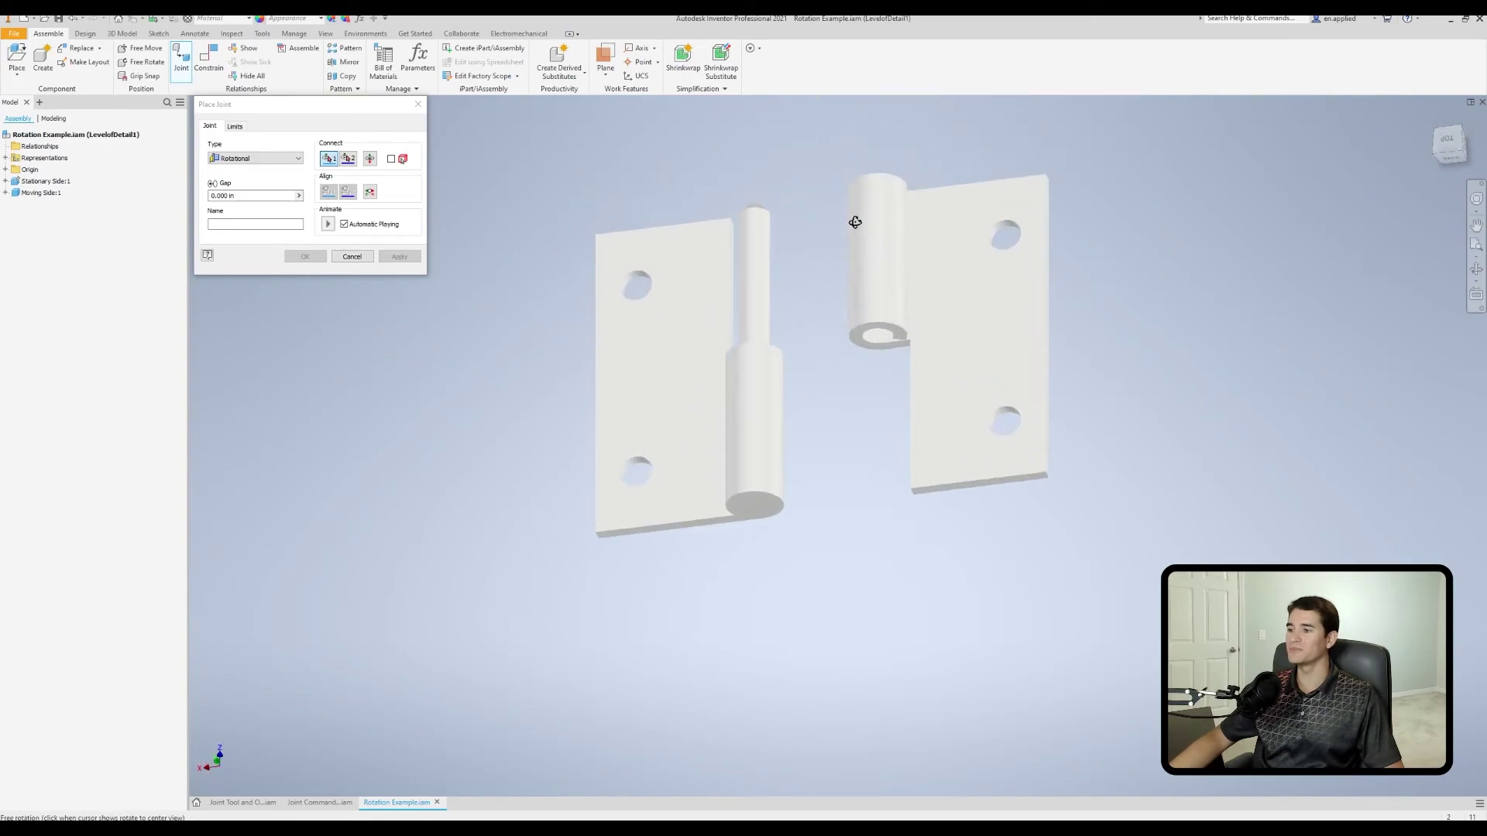
pyautogui.keyDown('shift'); pyautogui.moveTo(861, 321); pyautogui.dragTo(763, 368, button='middle'); pyautogui.keyUp('shift')
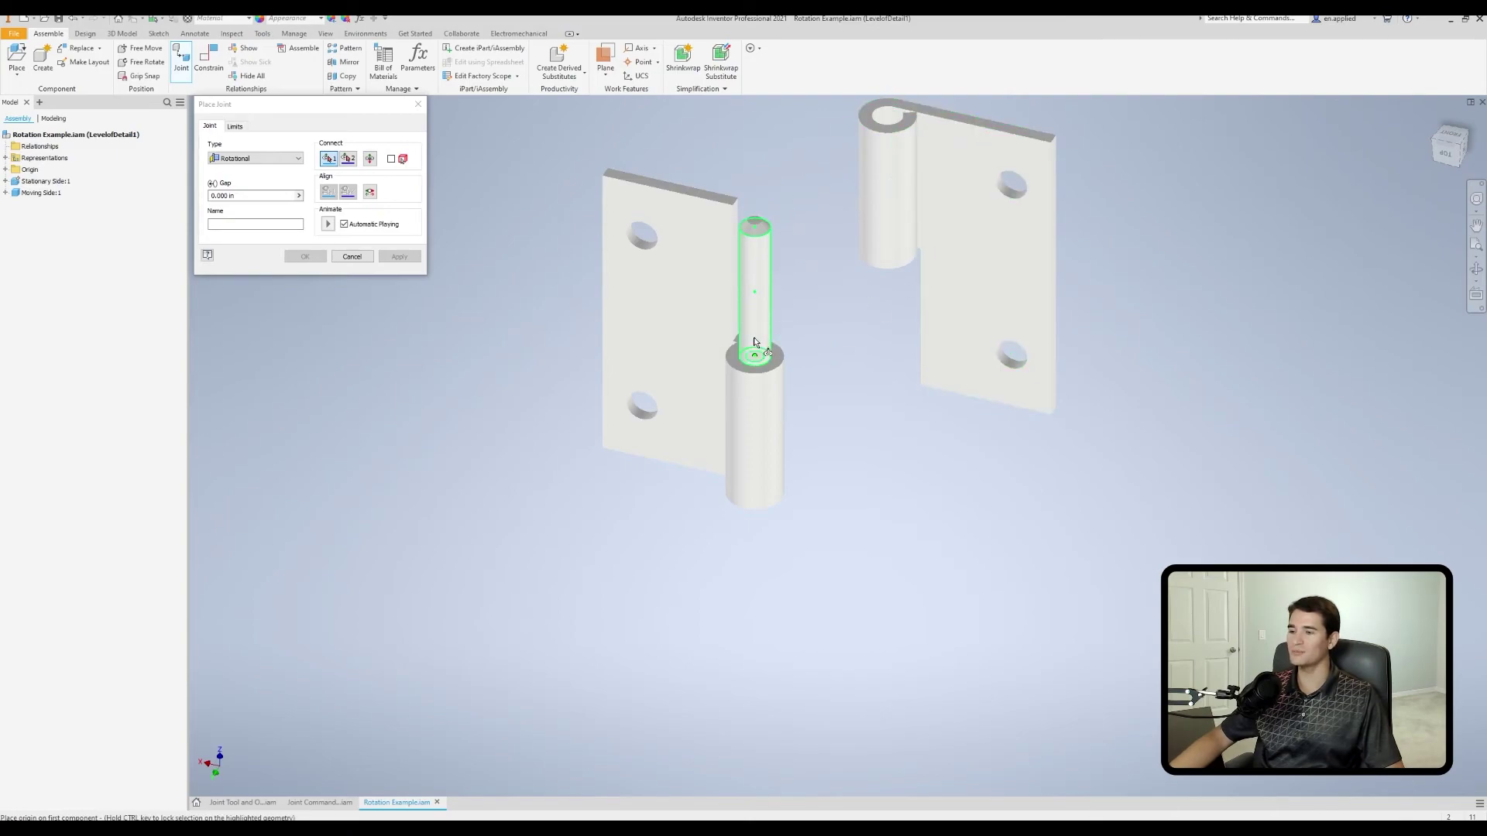
pyautogui.keyDown('shift'); pyautogui.moveTo(755, 337); pyautogui.dragTo(780, 381, button='middle'); pyautogui.keyUp('shift')
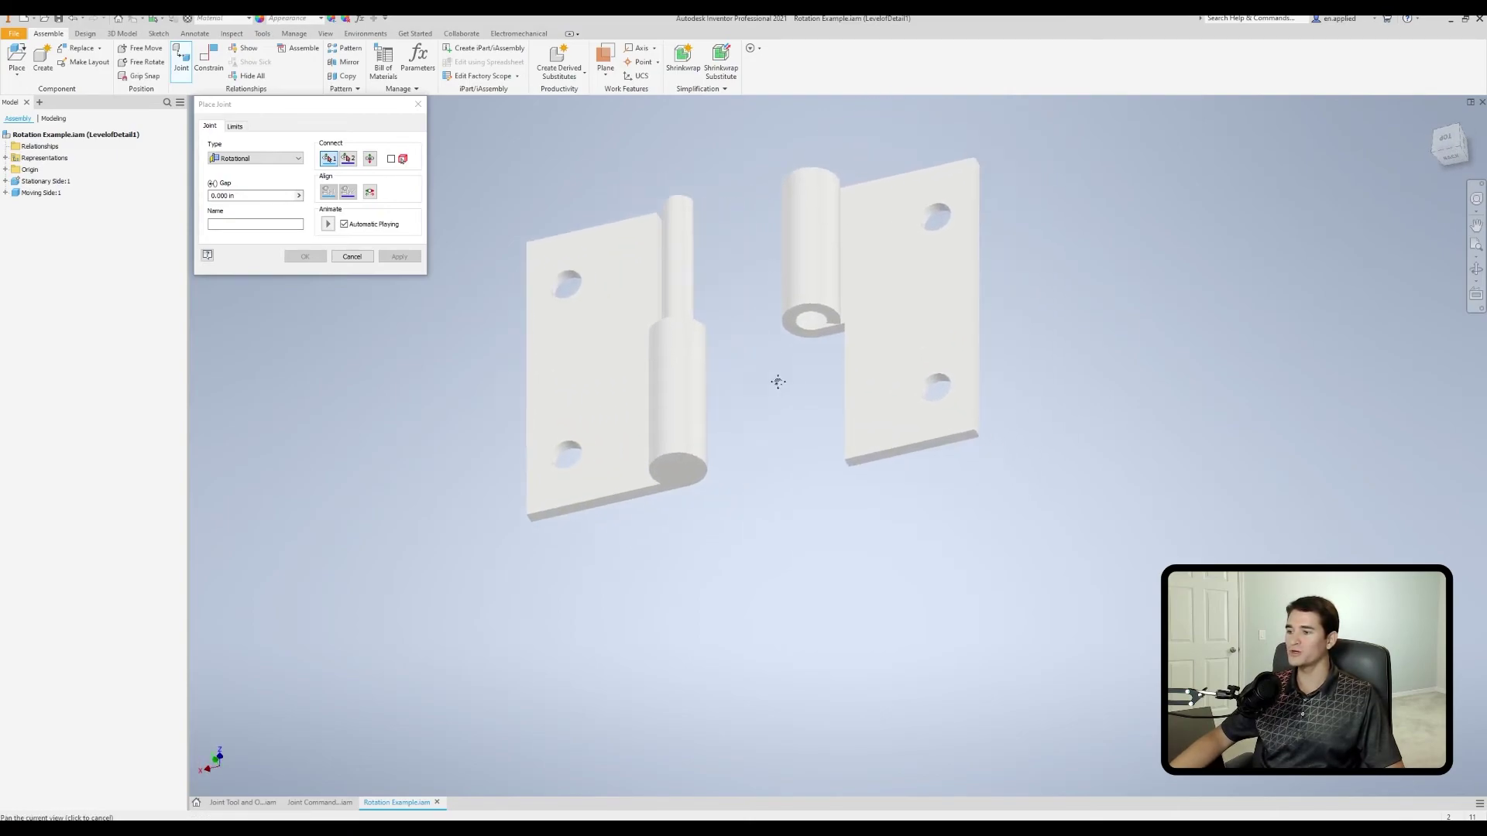
pyautogui.scroll(5, 807, 348)
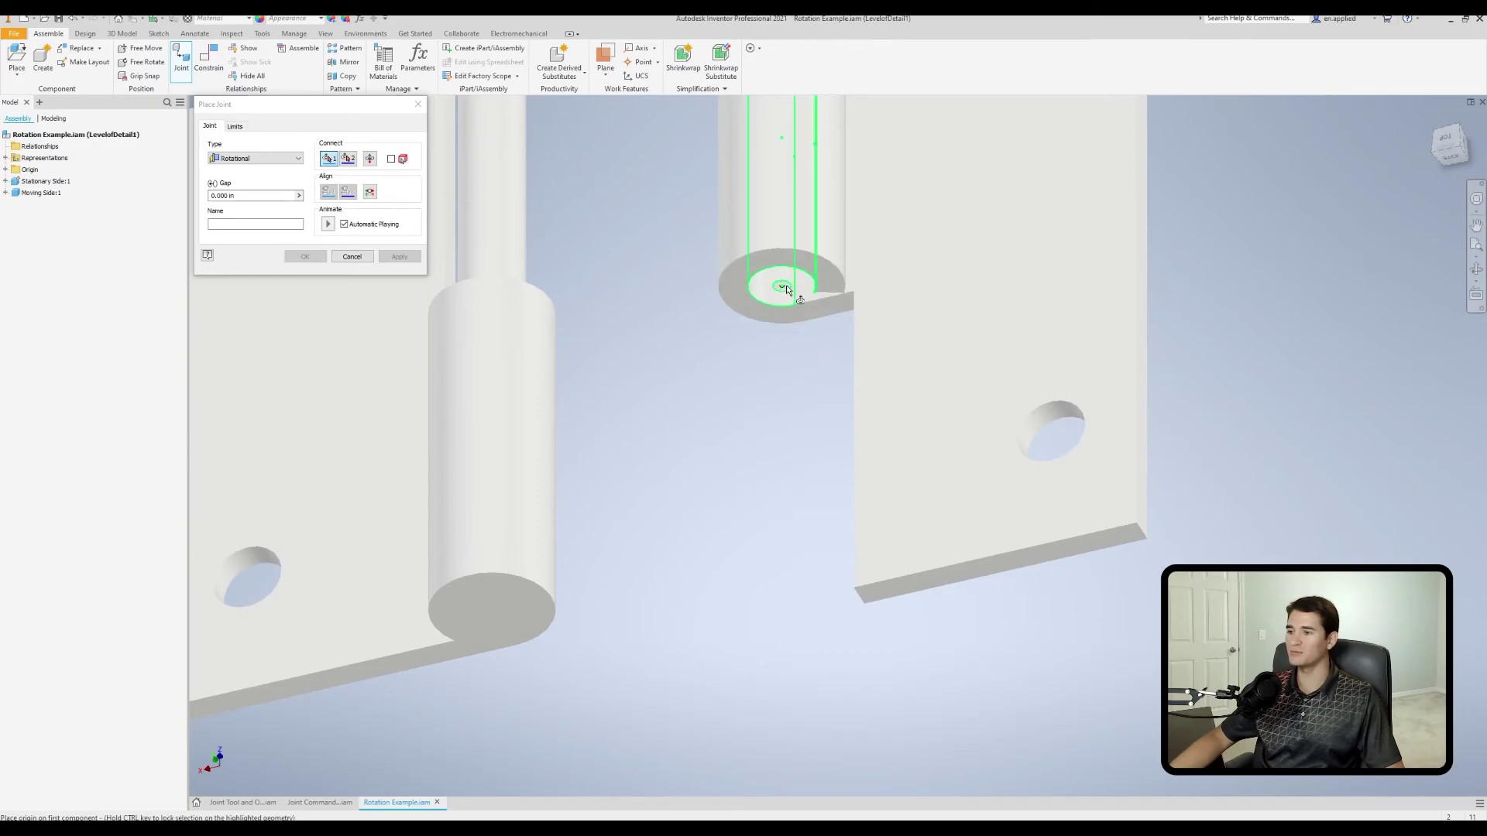
pyautogui.click(783, 291)
pyautogui.scroll(-5, 685, 285)
pyautogui.keyDown('shift'); pyautogui.moveTo(684, 285); pyautogui.dragTo(691, 346, button='middle'); pyautogui.keyUp('shift')
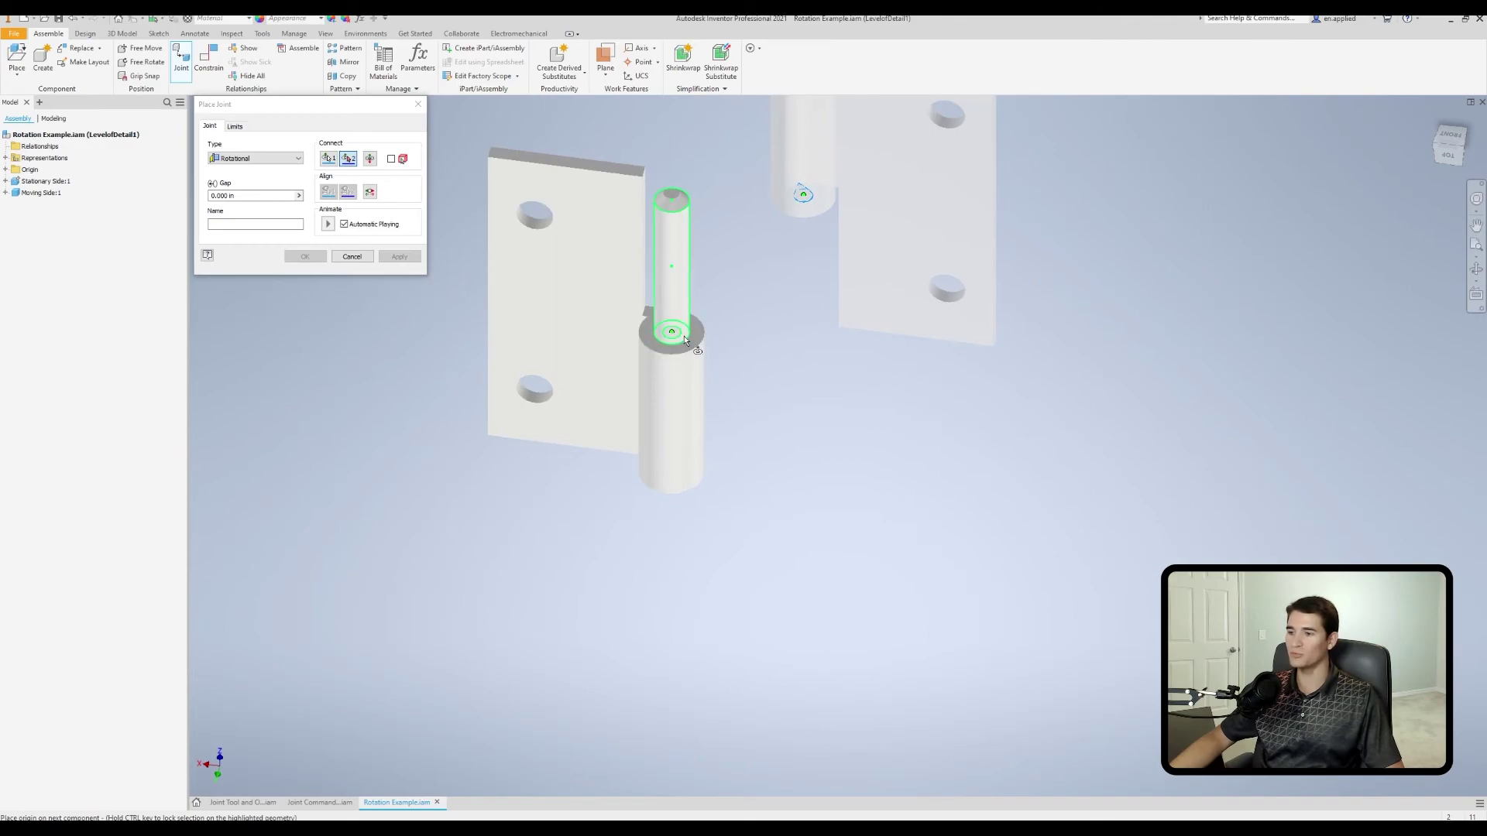
pyautogui.click(687, 337)
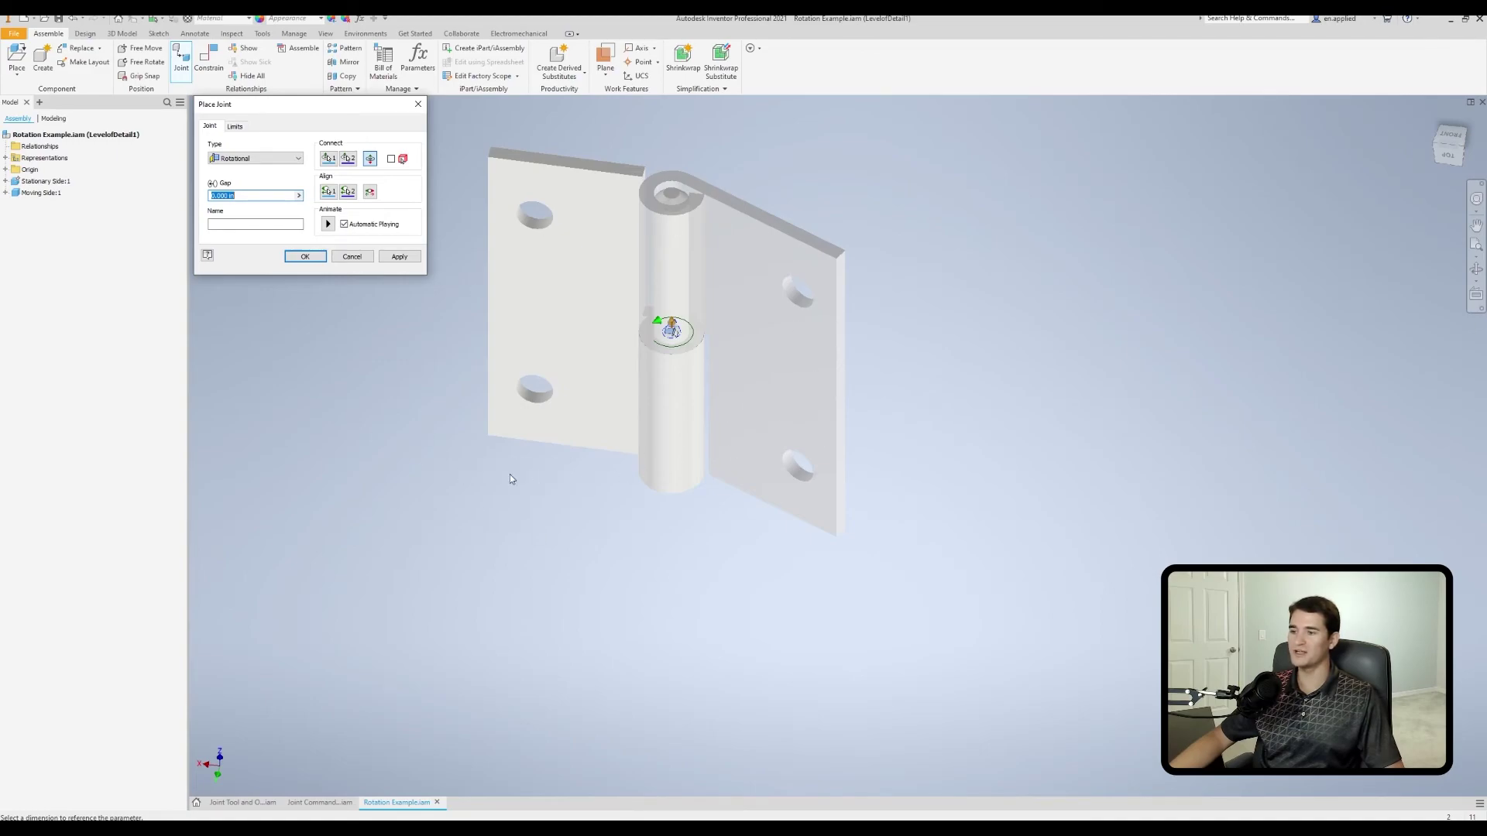
# Check the rotational joint's limits, name it "Hinge", and confirm it, swinging the moving side to test the joint.
pyautogui.click(235, 127)
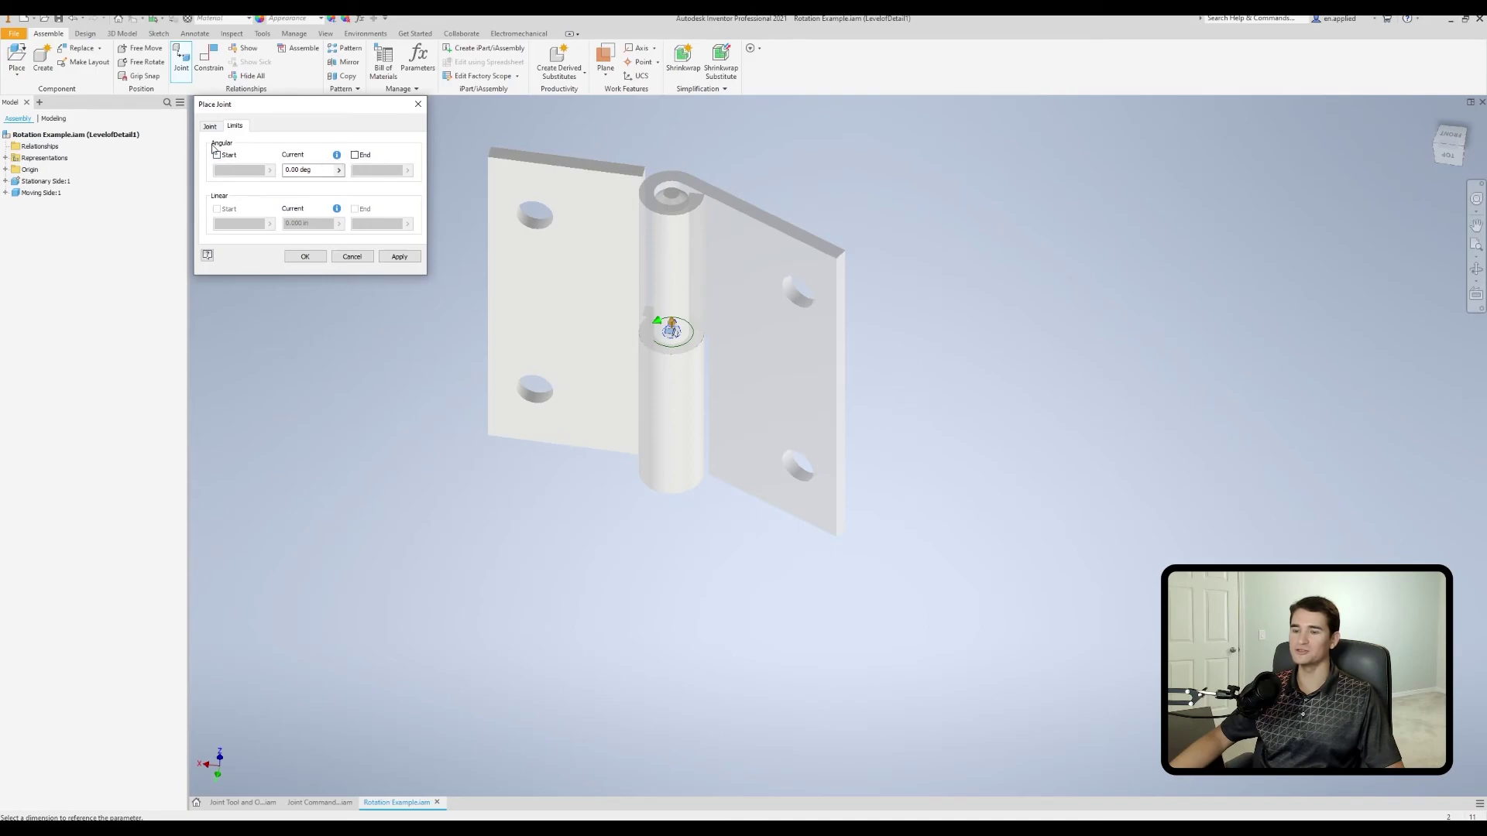
pyautogui.click(211, 126)
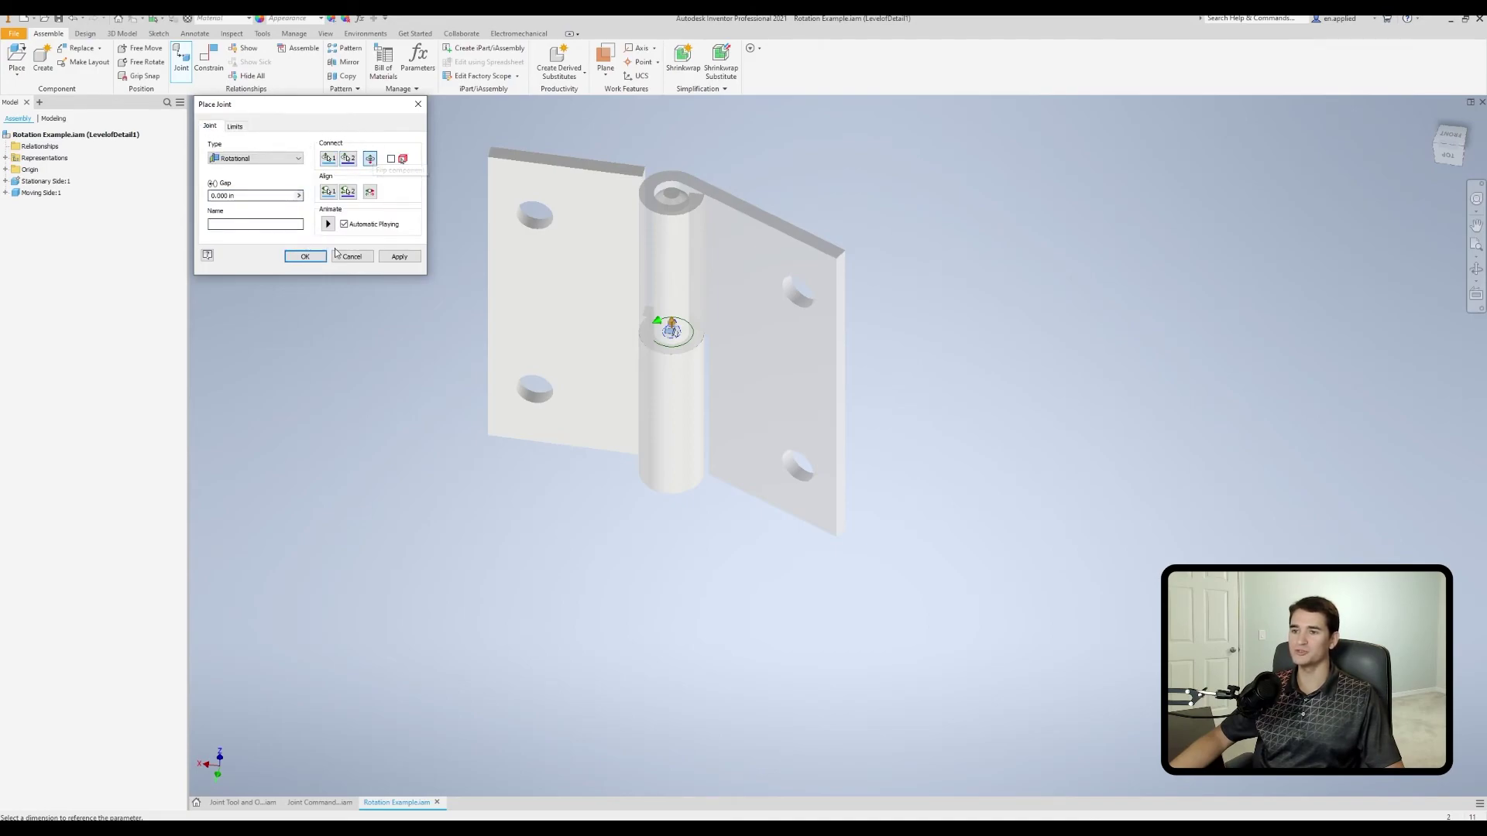
pyautogui.click(272, 223)
pyautogui.write('Hinge')
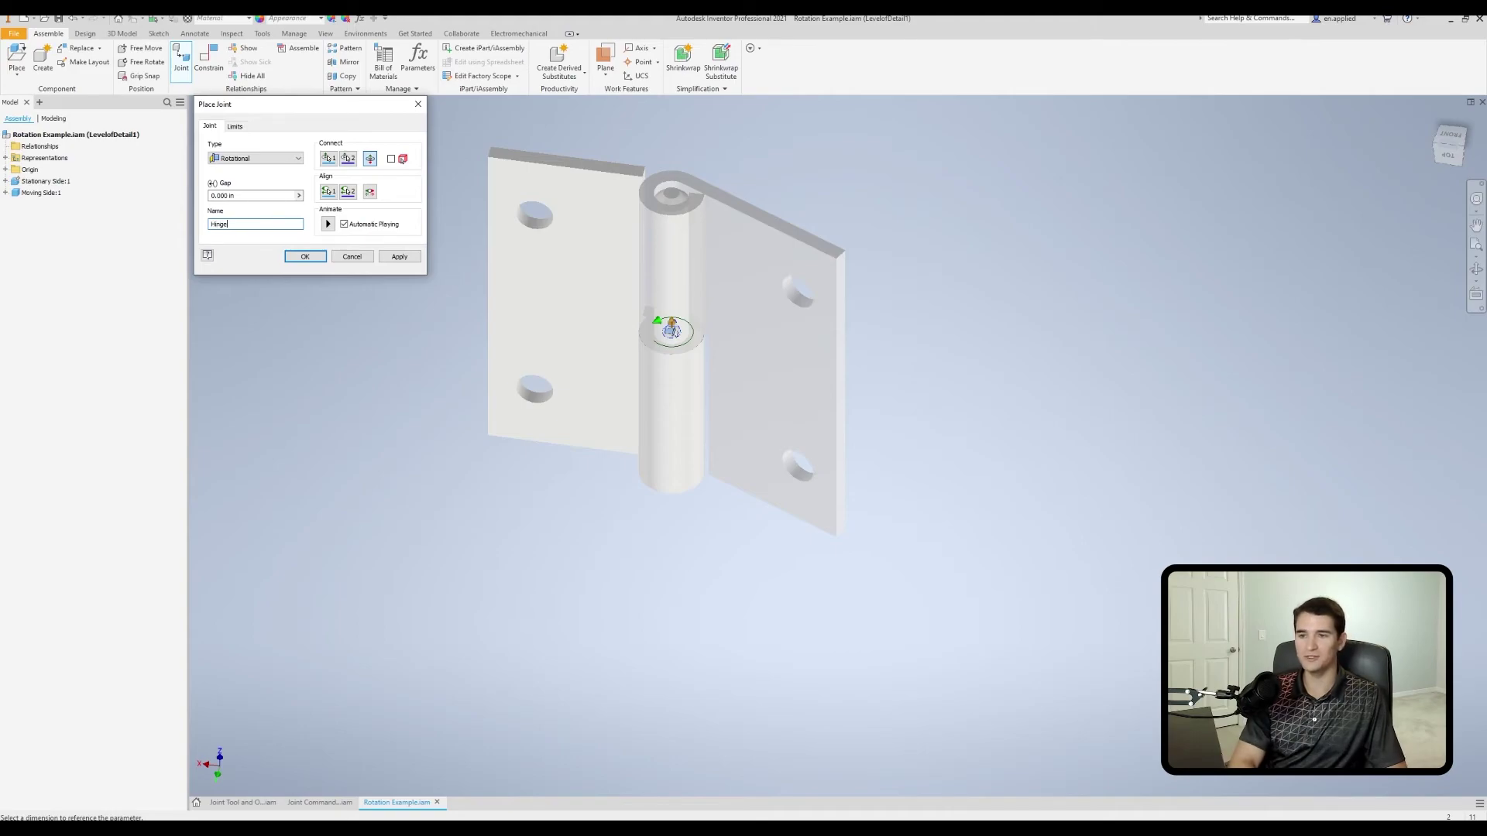
pyautogui.click(305, 257)
pyautogui.moveTo(774, 348); pyautogui.dragTo(690, 409)
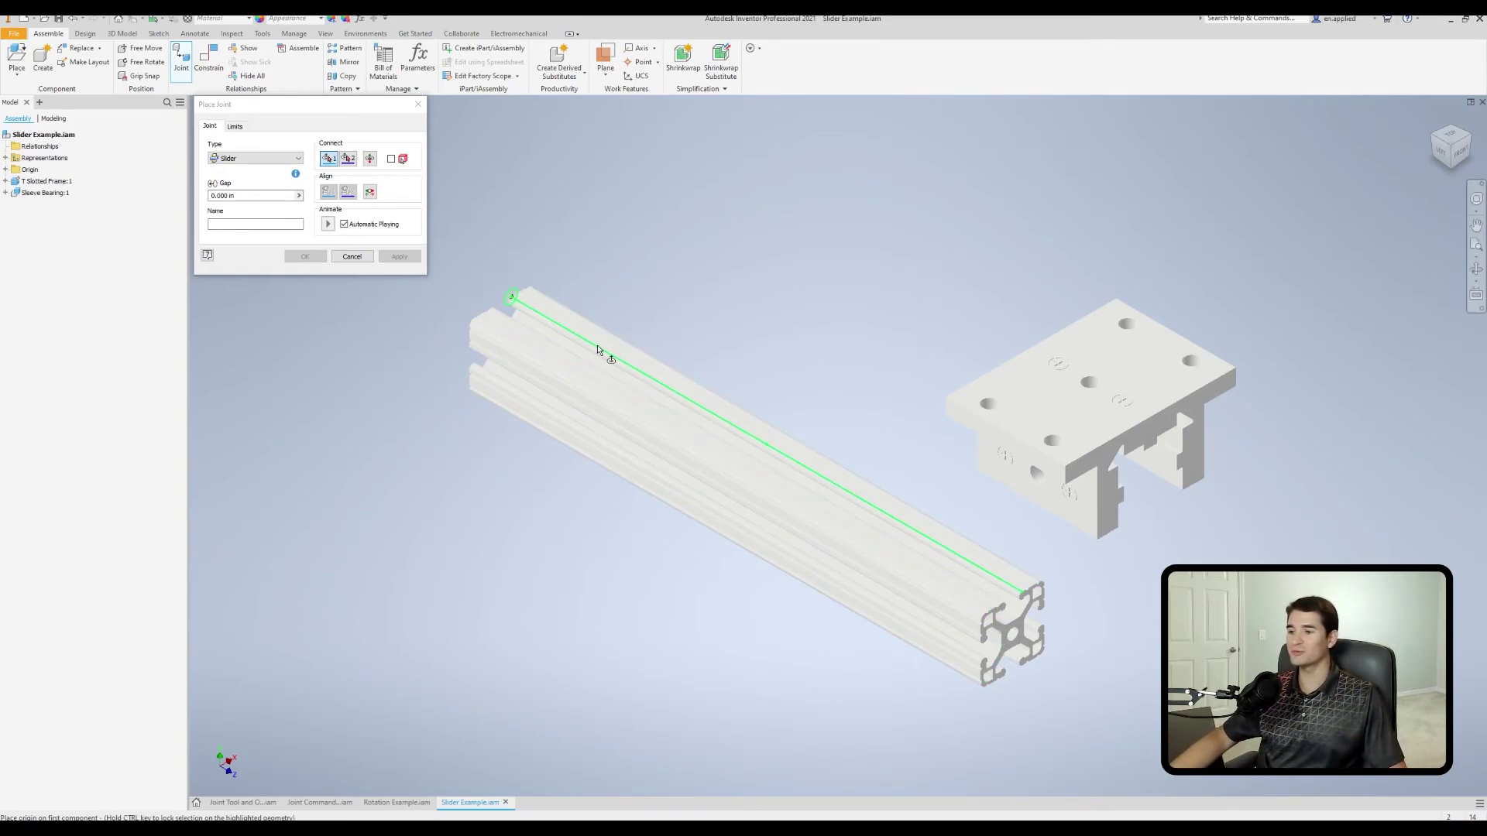
# Pick the Slider joint's first origin at the center of the central rib's lower face on the underside of the sleeve bearing.
pyautogui.moveTo(939, 525); pyautogui.dragTo(704, 404, button='middle')
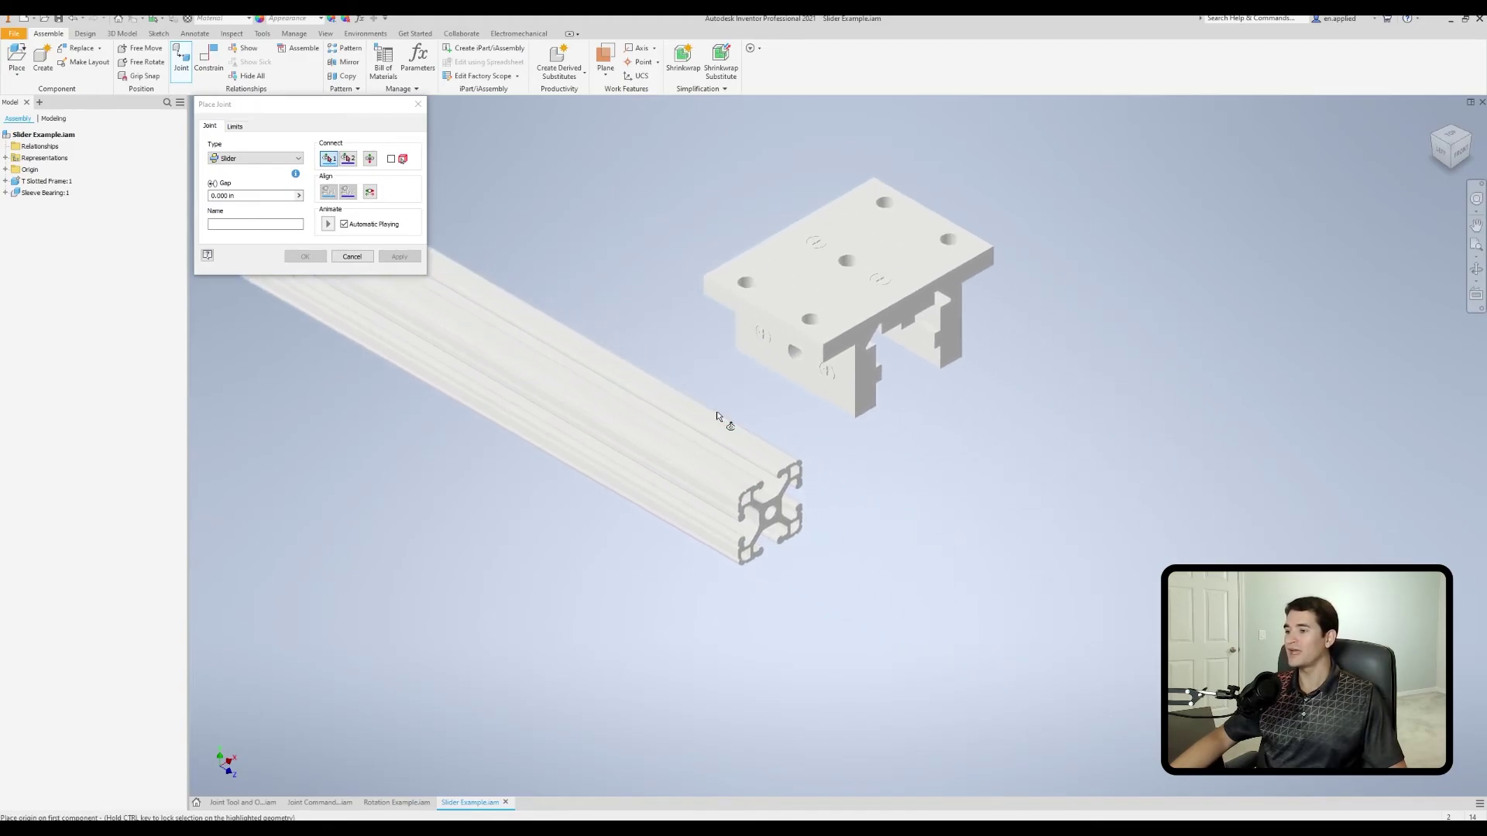
pyautogui.keyDown('shift'); pyautogui.moveTo(873, 385); pyautogui.dragTo(845, 430, button='middle'); pyautogui.keyUp('shift')
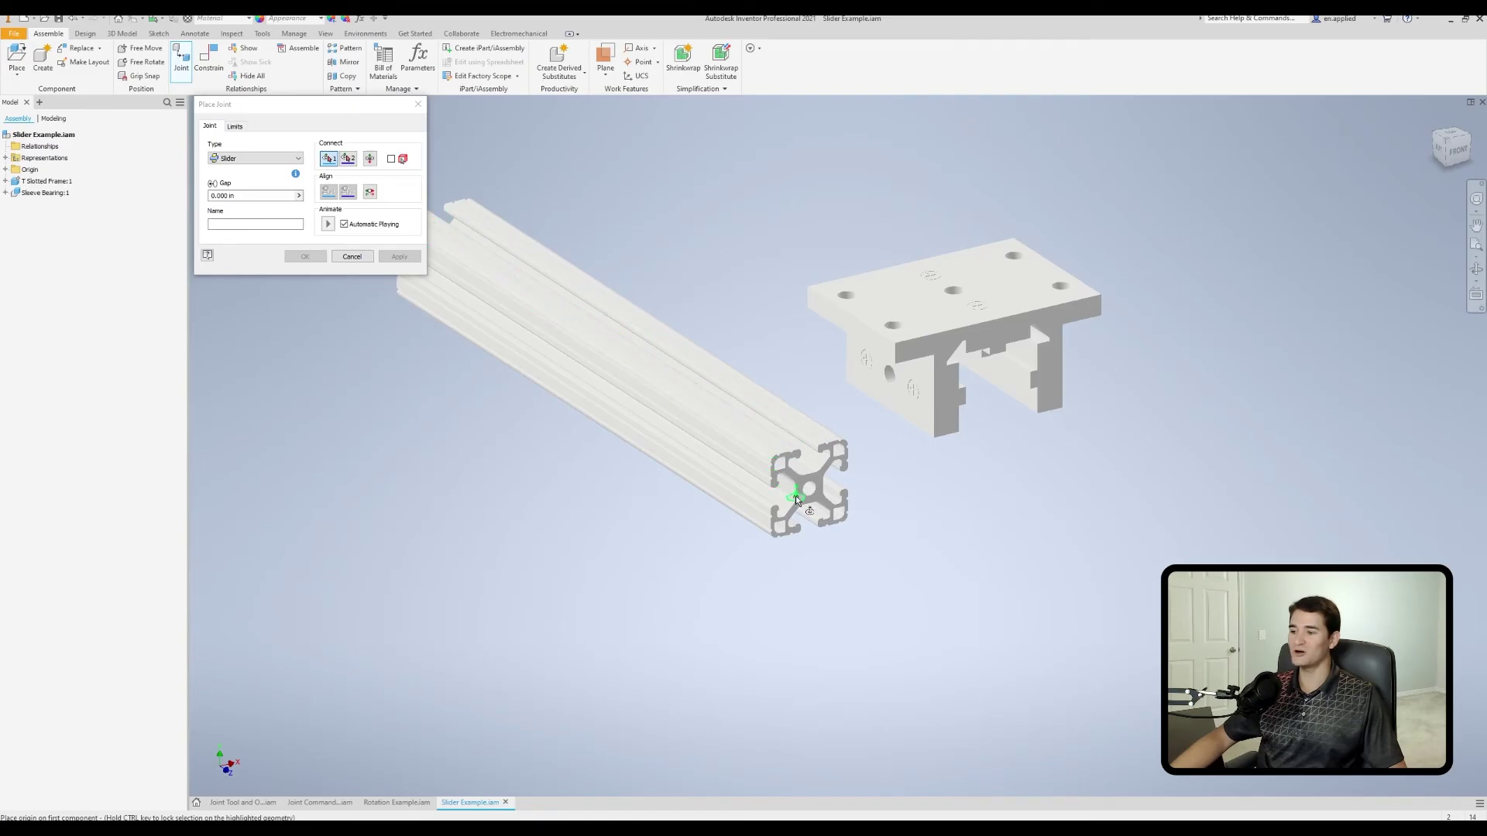
pyautogui.moveTo(647, 383); pyautogui.dragTo(798, 419, button='middle')
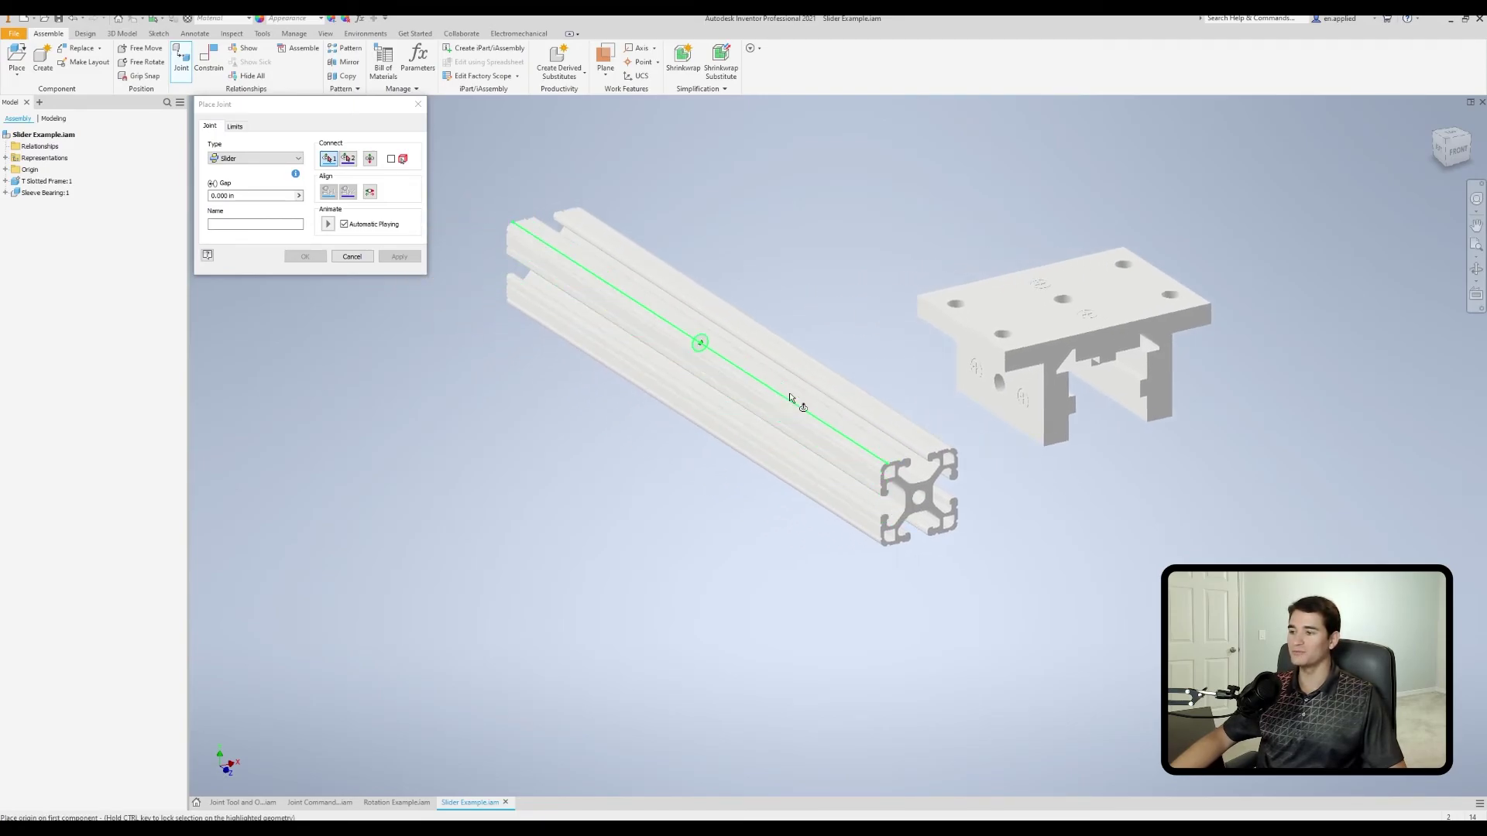
pyautogui.moveTo(909, 393); pyautogui.dragTo(844, 365, button='middle')
pyautogui.keyDown('shift'); pyautogui.moveTo(940, 431); pyautogui.dragTo(1038, 300, button='middle'); pyautogui.keyUp('shift')
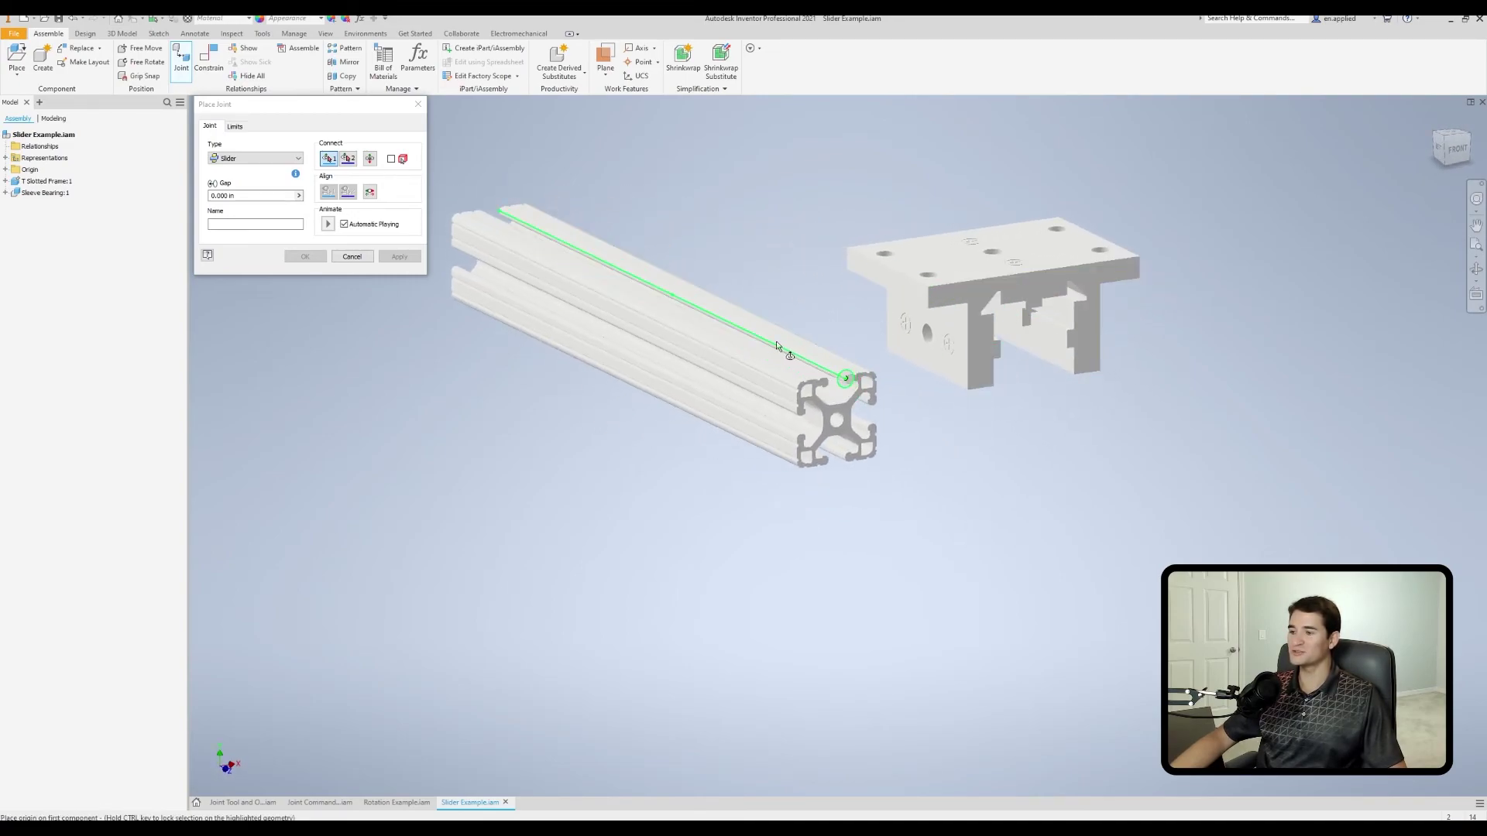
pyautogui.keyDown('shift'); pyautogui.moveTo(1073, 424); pyautogui.dragTo(973, 416, button='middle'); pyautogui.keyUp('shift')
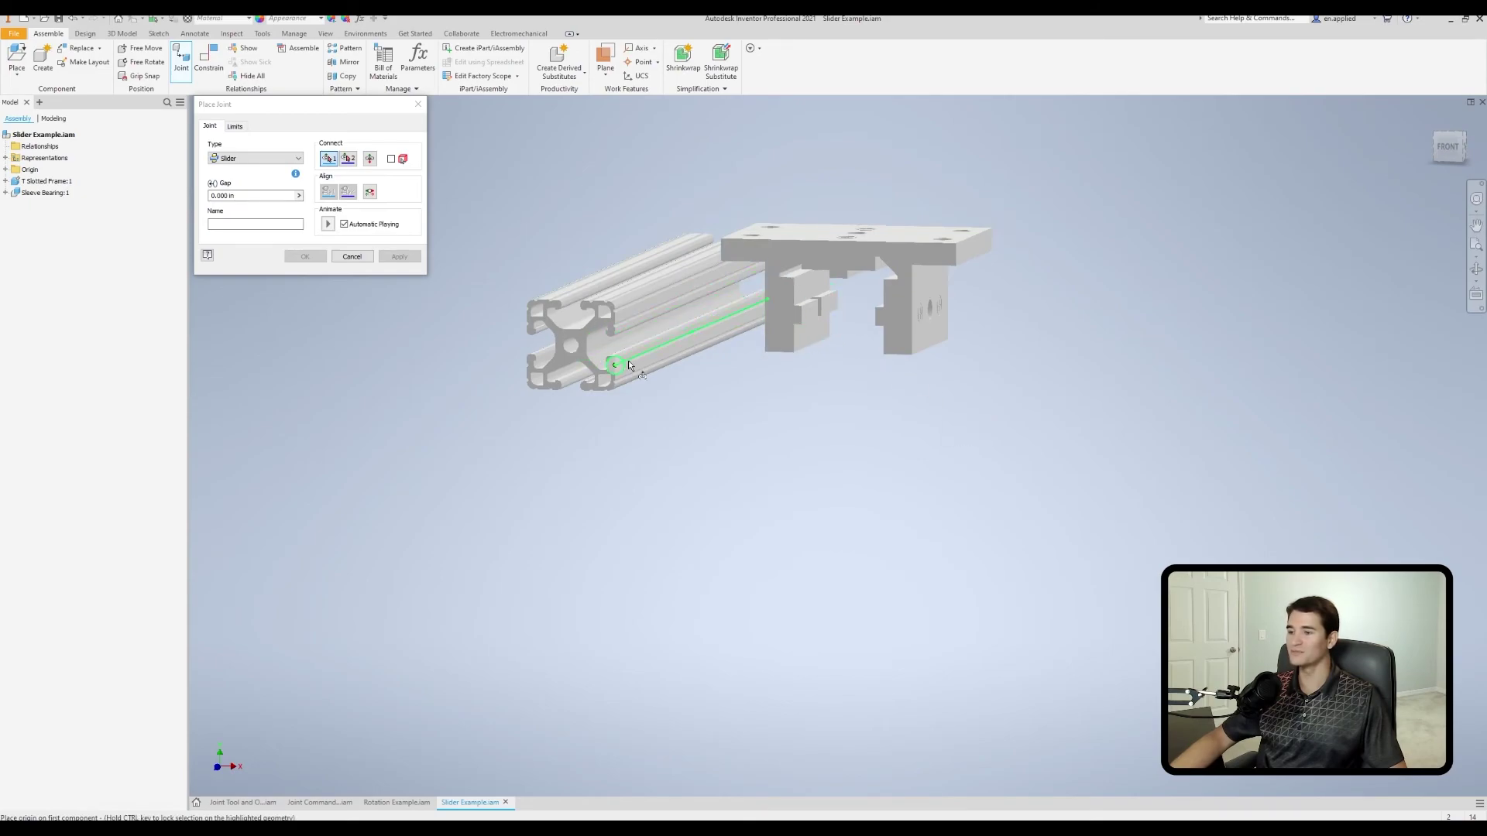
pyautogui.keyDown('shift'); pyautogui.moveTo(633, 360); pyautogui.dragTo(798, 391, button='middle'); pyautogui.keyUp('shift')
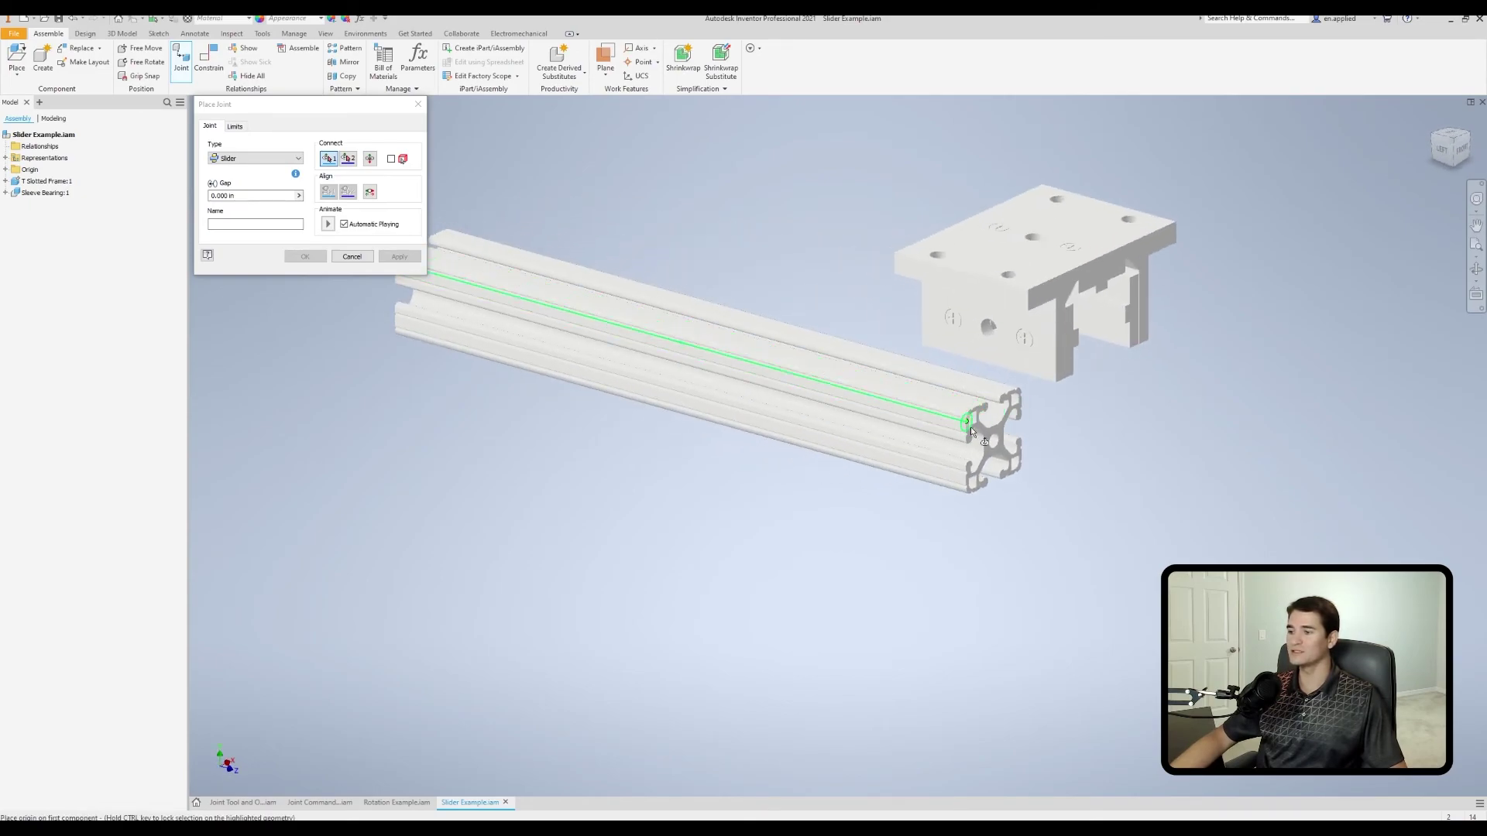
pyautogui.keyDown('shift'); pyautogui.moveTo(870, 504); pyautogui.dragTo(896, 431, button='middle'); pyautogui.keyUp('shift')
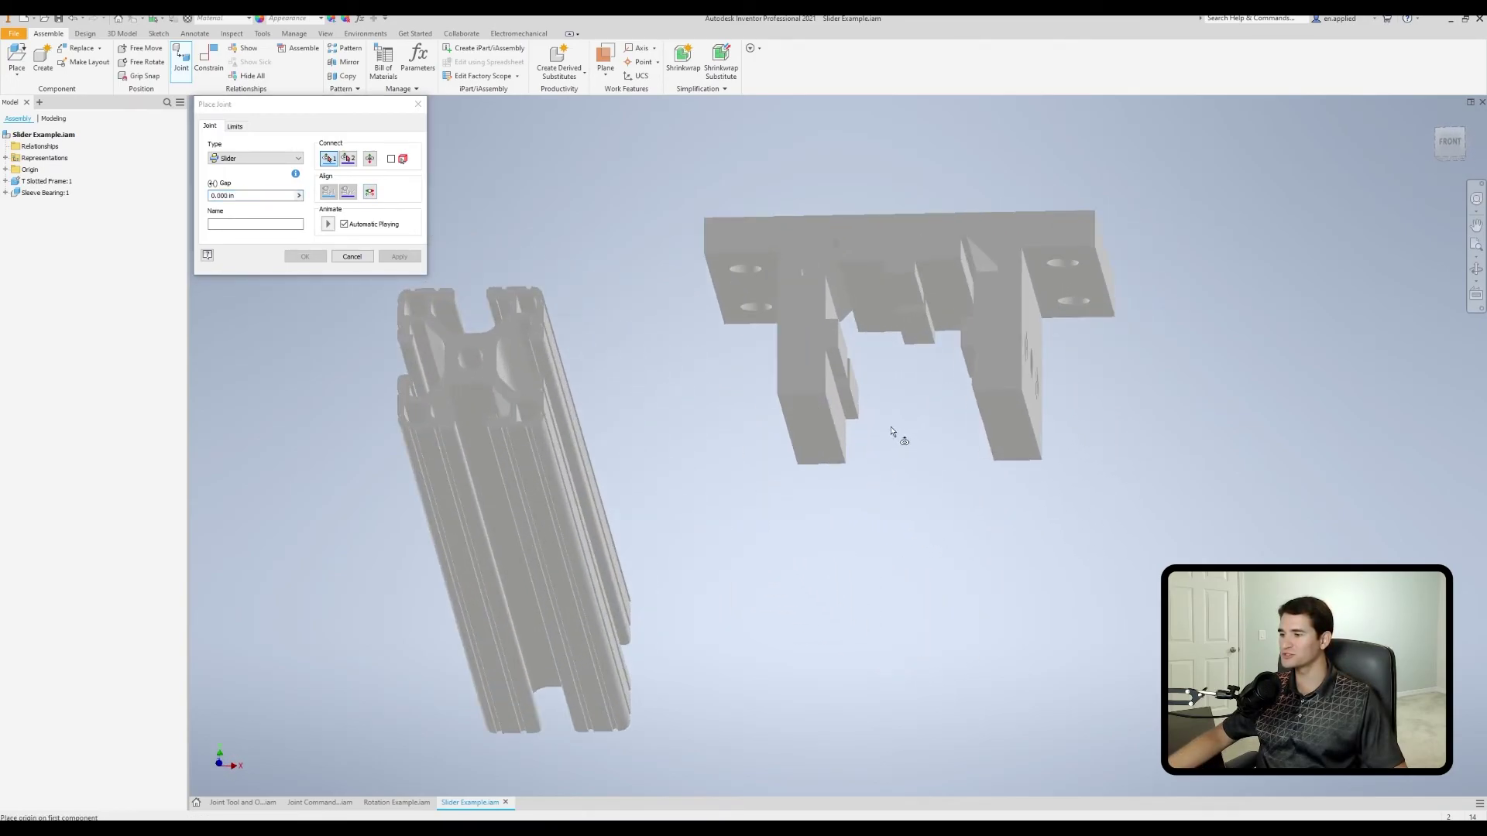
pyautogui.click(903, 289)
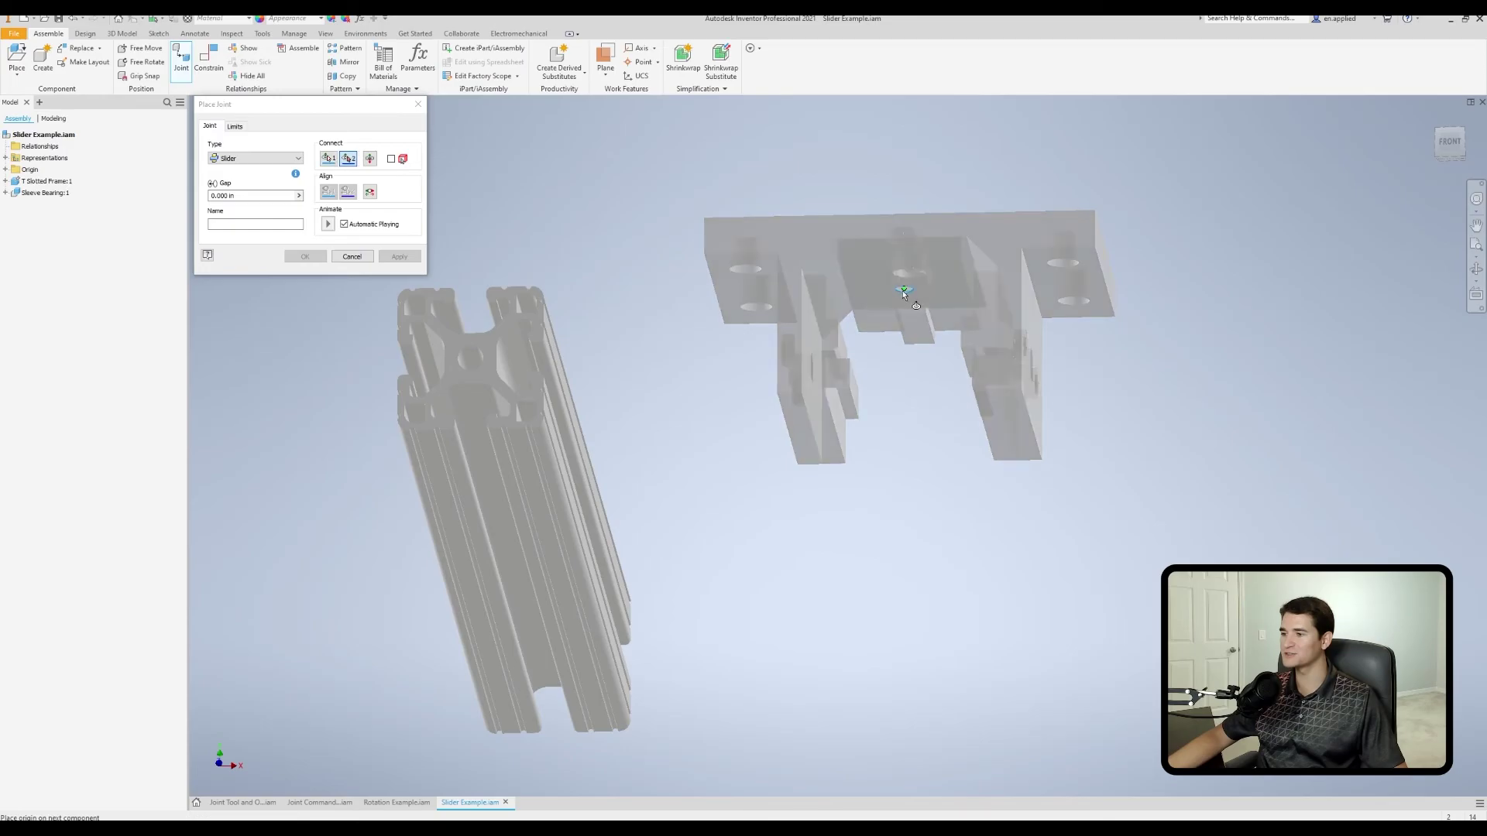
# Place the joint's second origin at the center of the upper slot's floor on the T-slotted frame.
pyautogui.keyDown('shift'); pyautogui.moveTo(849, 331); pyautogui.dragTo(888, 346, button='middle'); pyautogui.keyUp('shift')
pyautogui.scroll(4, 888, 360)
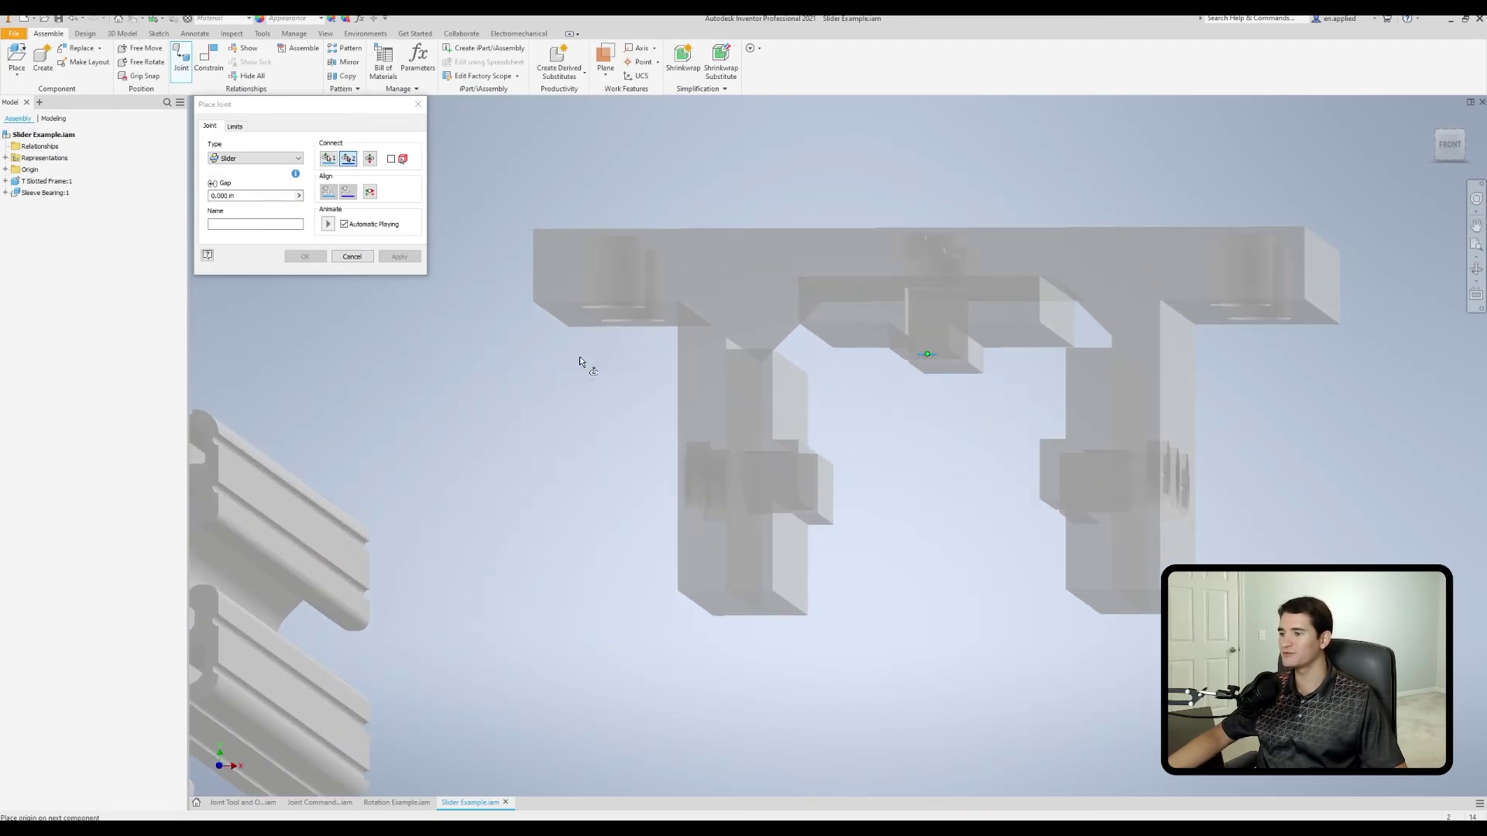
pyautogui.moveTo(564, 371); pyautogui.dragTo(946, 299, button='middle')
pyautogui.scroll(3, 558, 359)
pyautogui.moveTo(536, 484); pyautogui.dragTo(780, 355, button='middle')
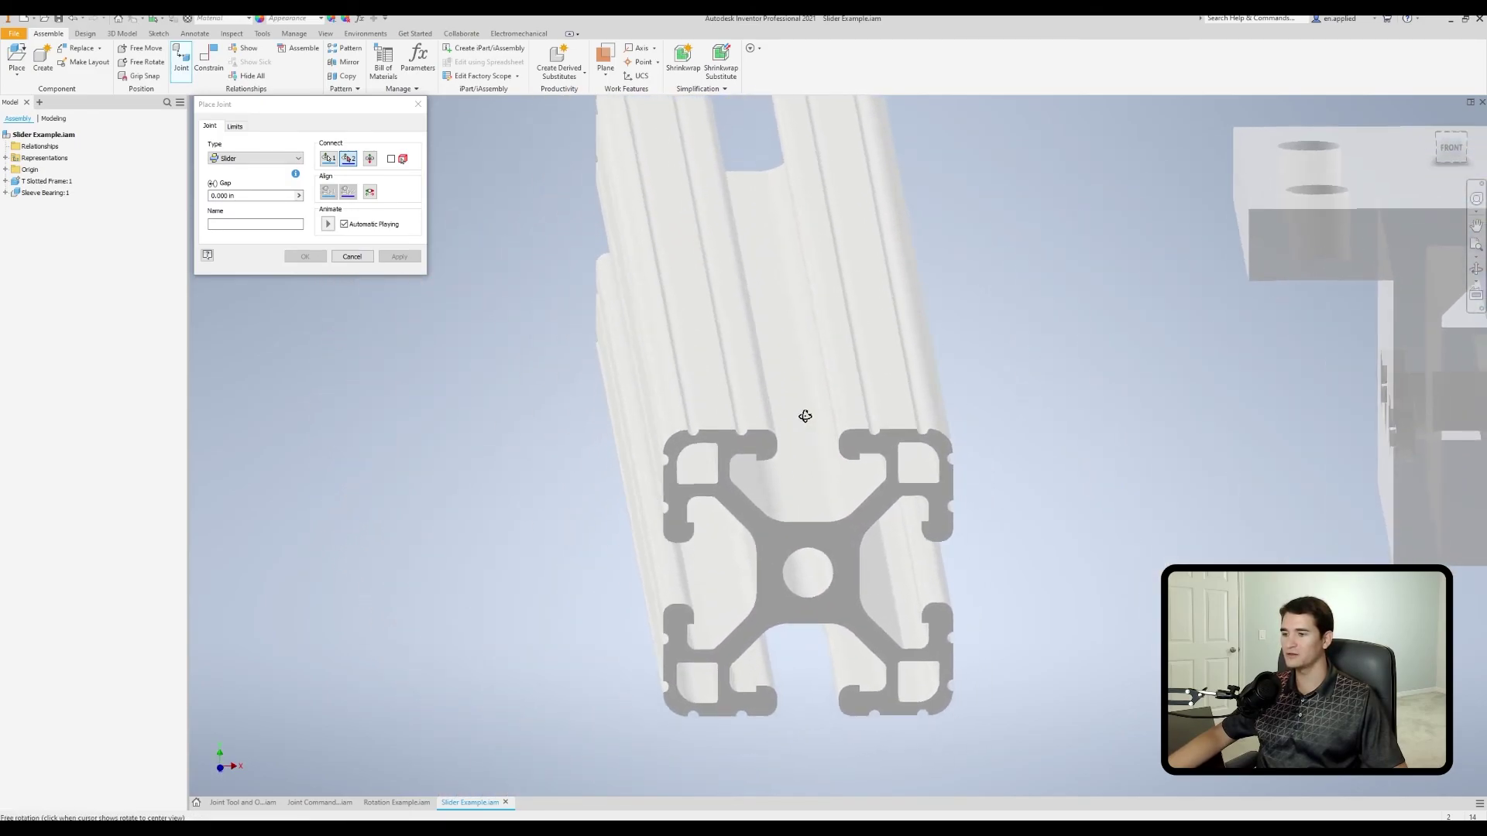
pyautogui.click(777, 350)
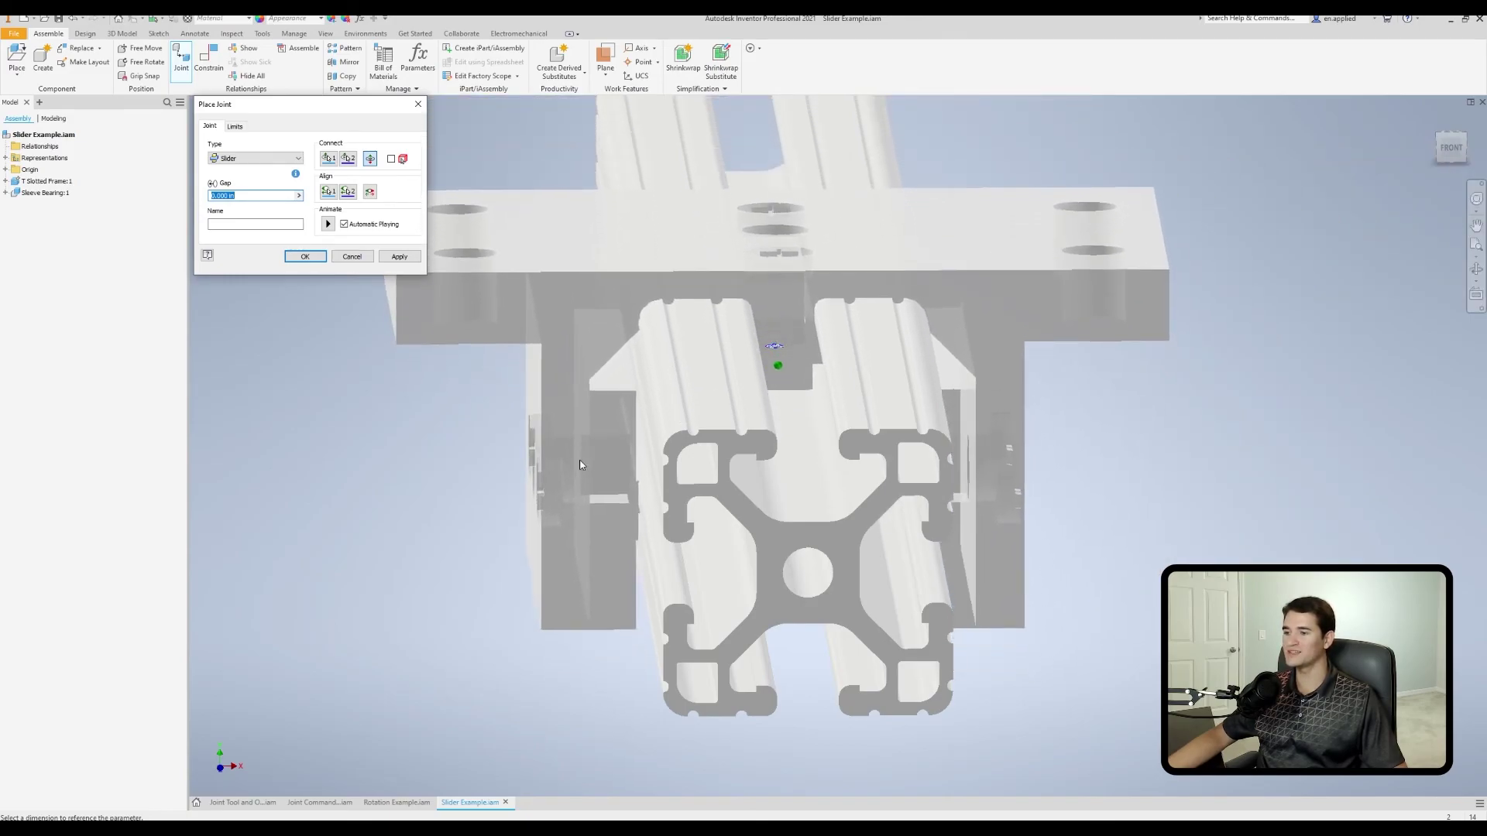
pyautogui.keyDown('shift'); pyautogui.moveTo(583, 454); pyautogui.dragTo(642, 448, button='middle'); pyautogui.keyUp('shift')
pyautogui.scroll(-5, 862, 504)
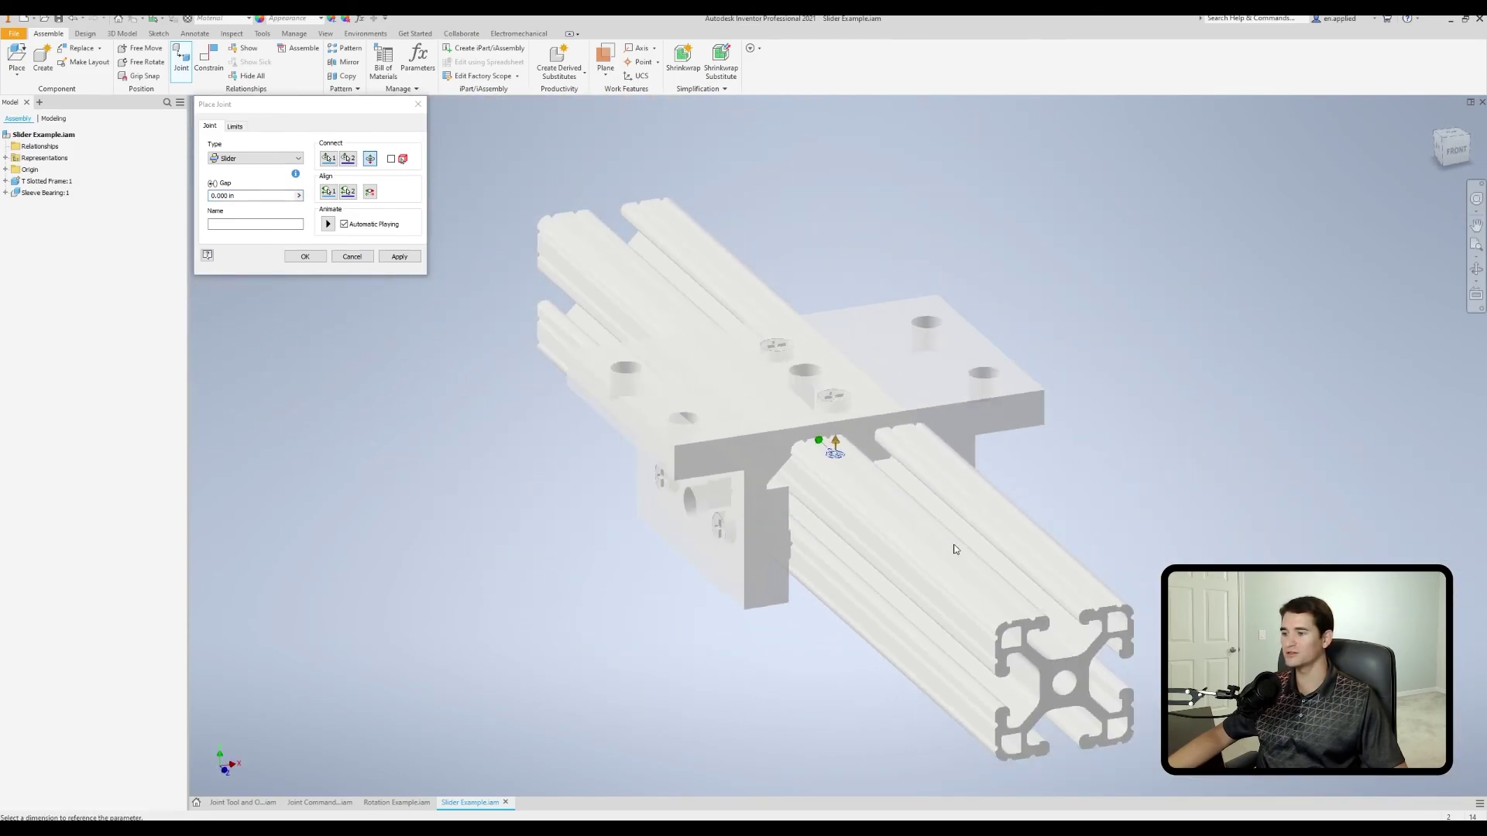
# Set the joint's gap to 0.348 in to raise the sleeve bearing off the slot floor, inspecting the fit from the front.
pyautogui.press('F5')
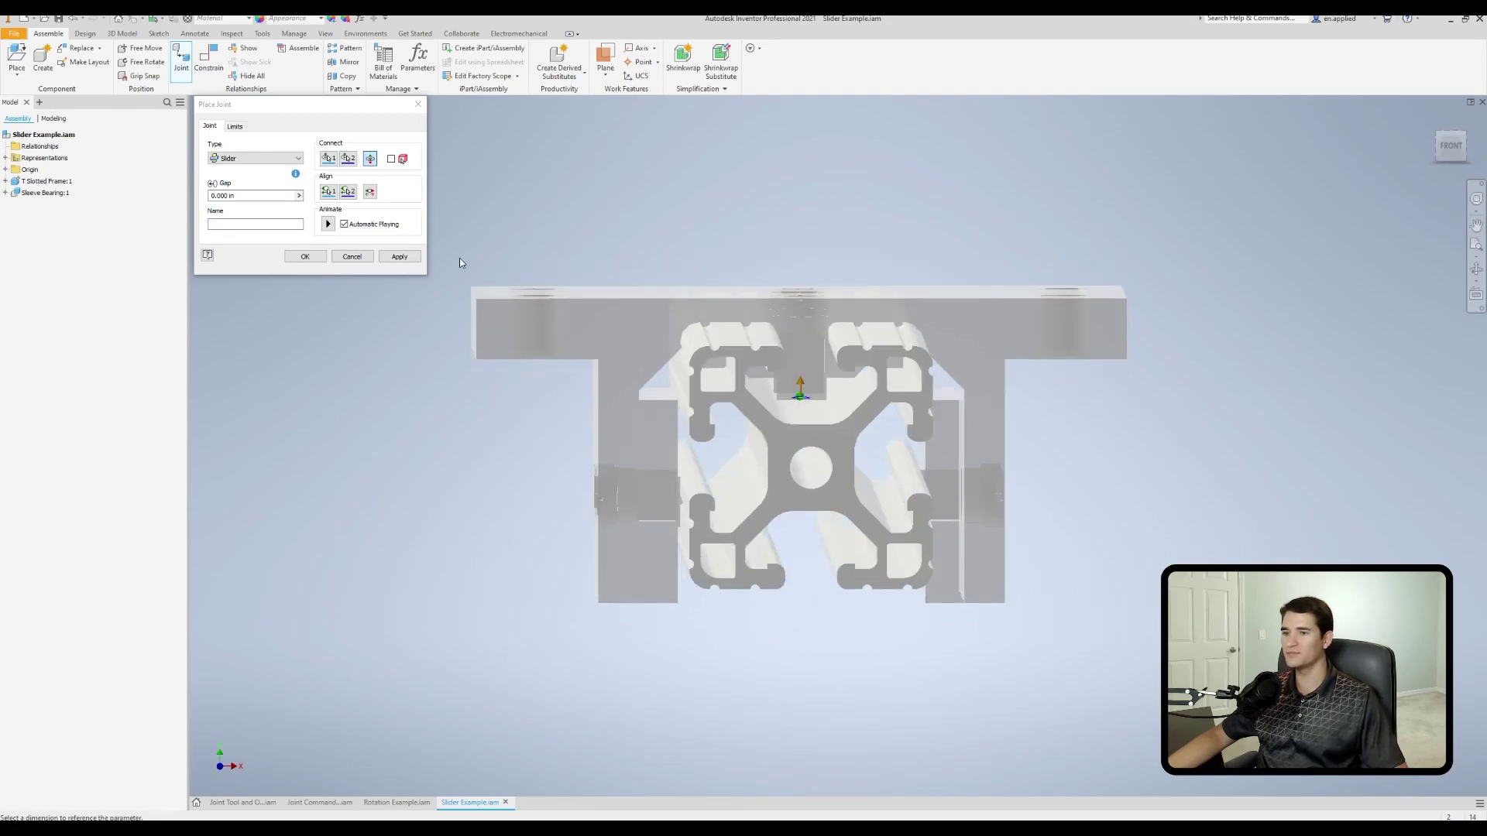
pyautogui.click(258, 197)
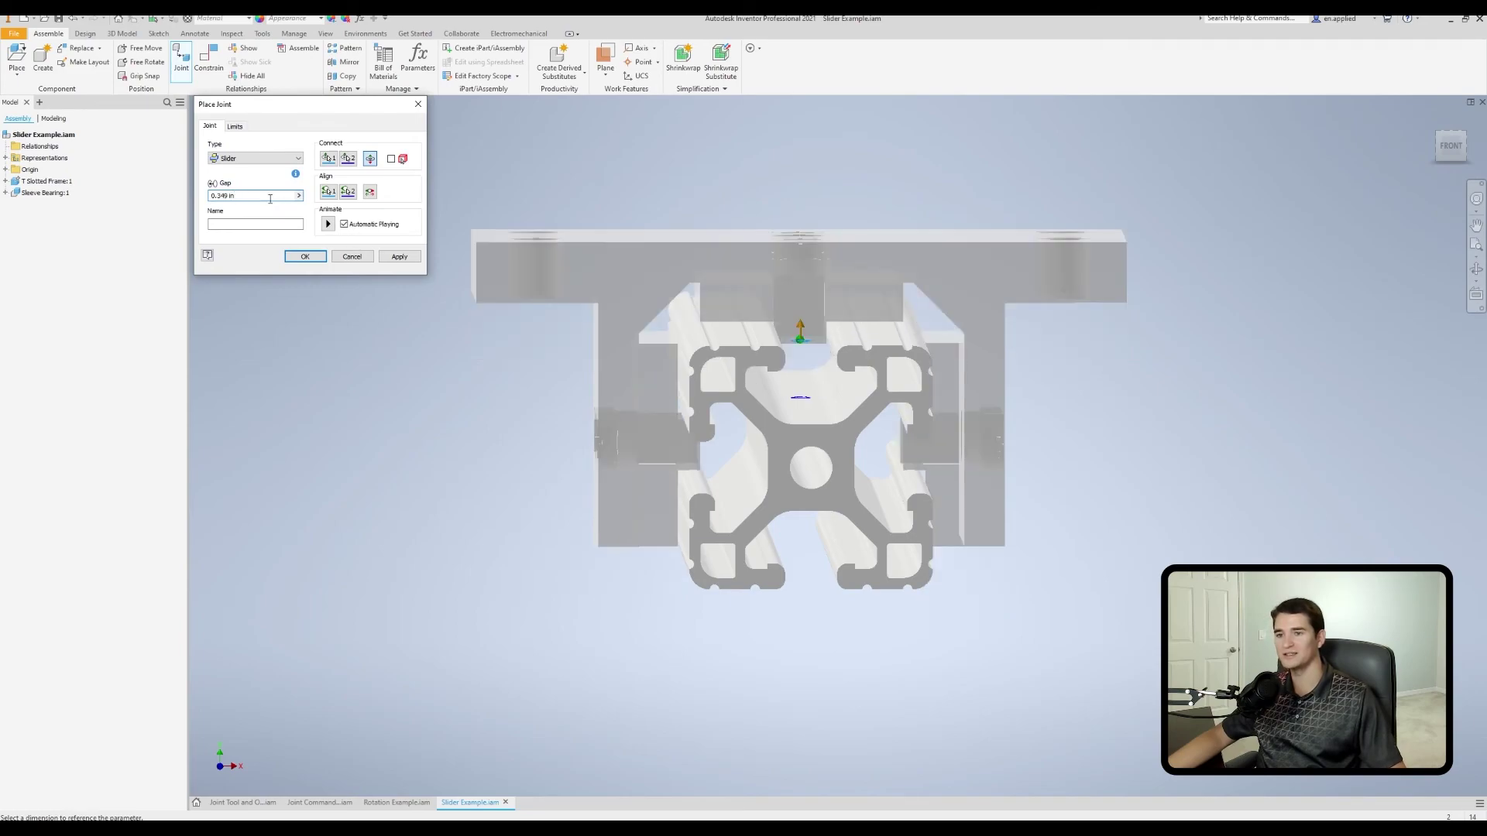
pyautogui.press('F4')
pyautogui.moveTo(687, 342); pyautogui.dragTo(689, 348)
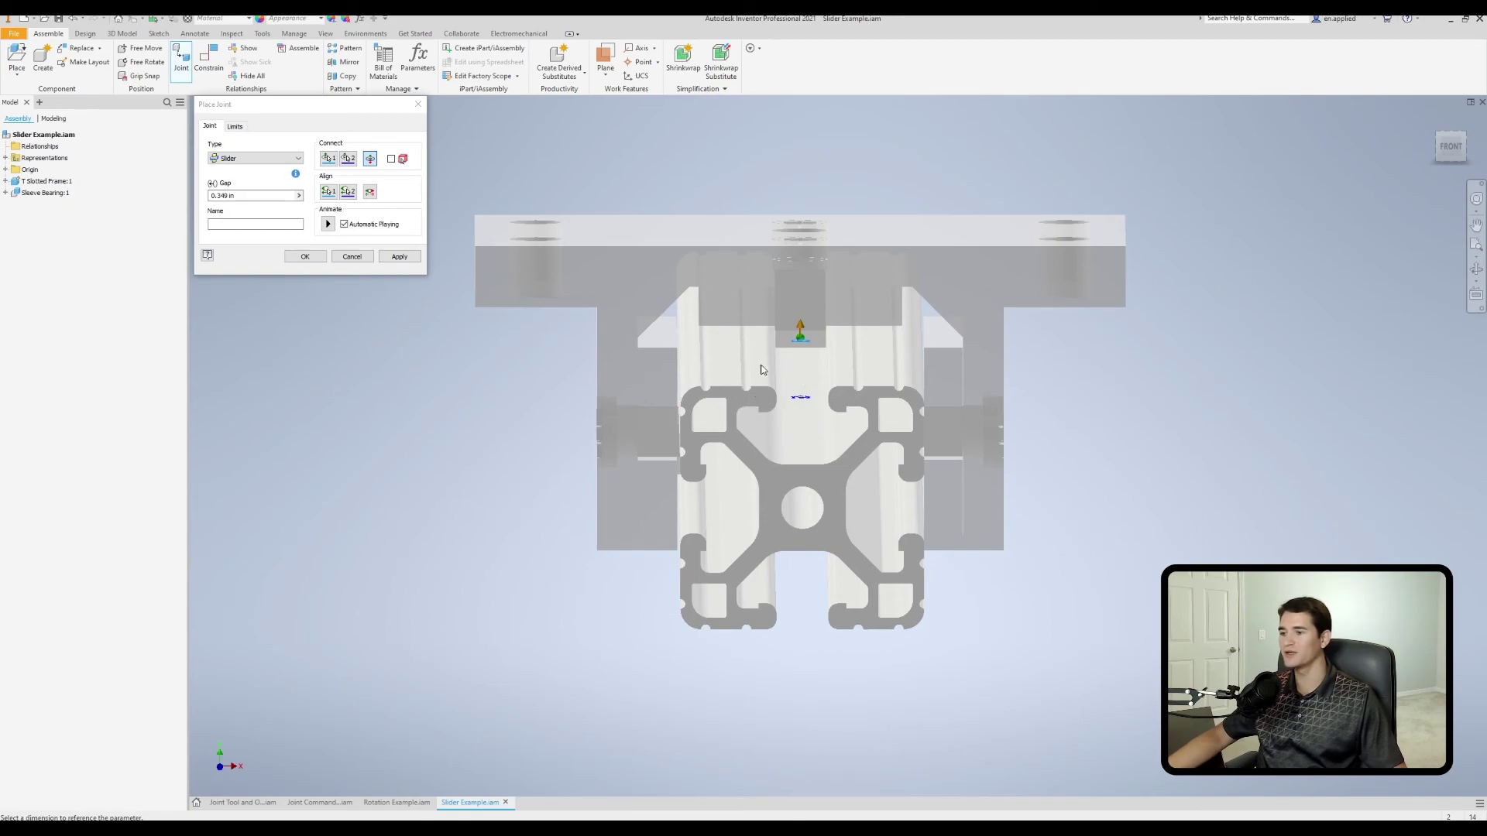
# Name the joint "Slider", check its linear limits, and confirm it.
pyautogui.click(256, 224)
pyautogui.write('Slider')
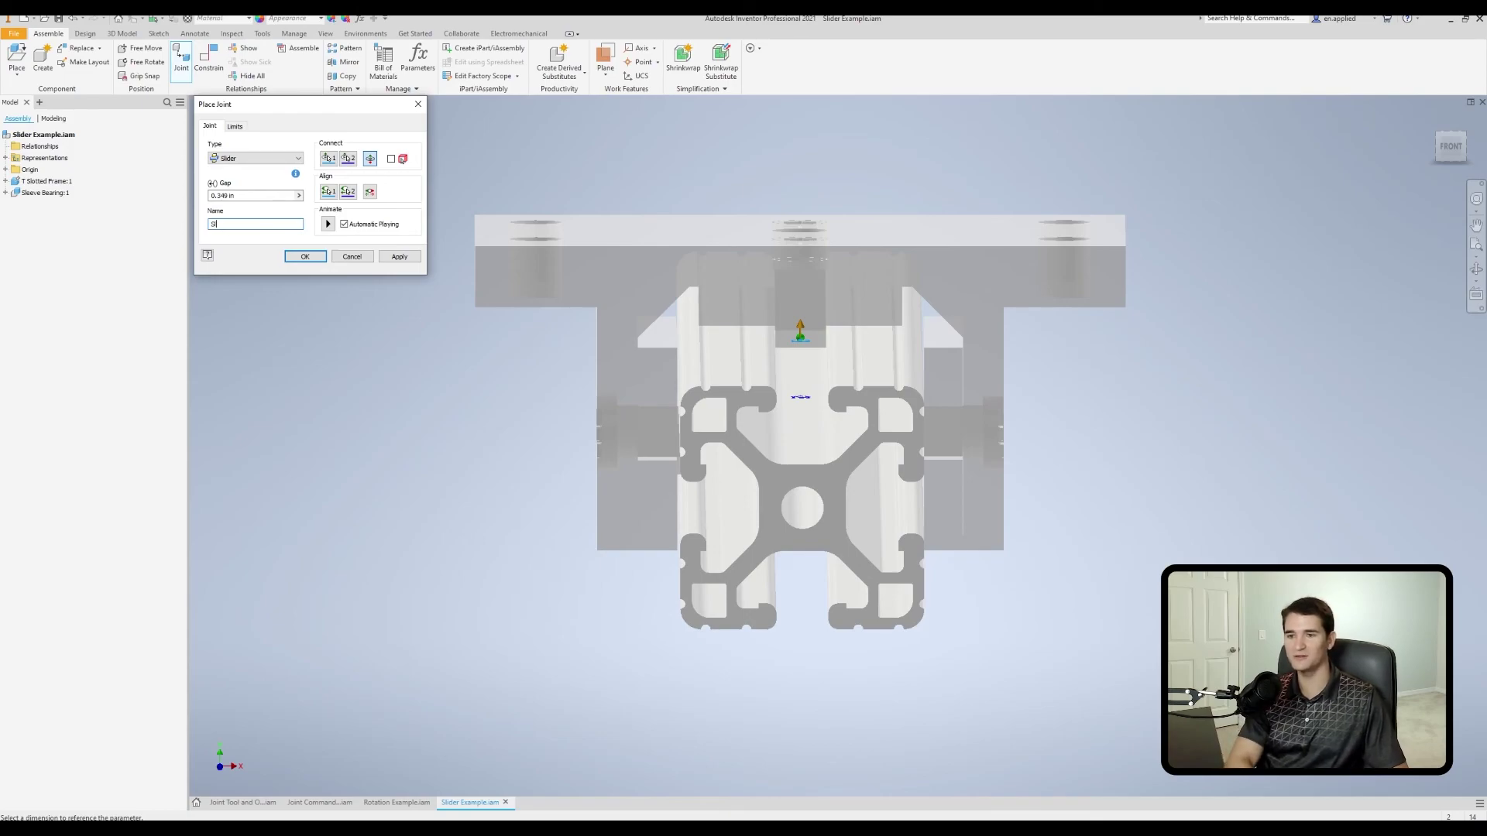
pyautogui.click(234, 126)
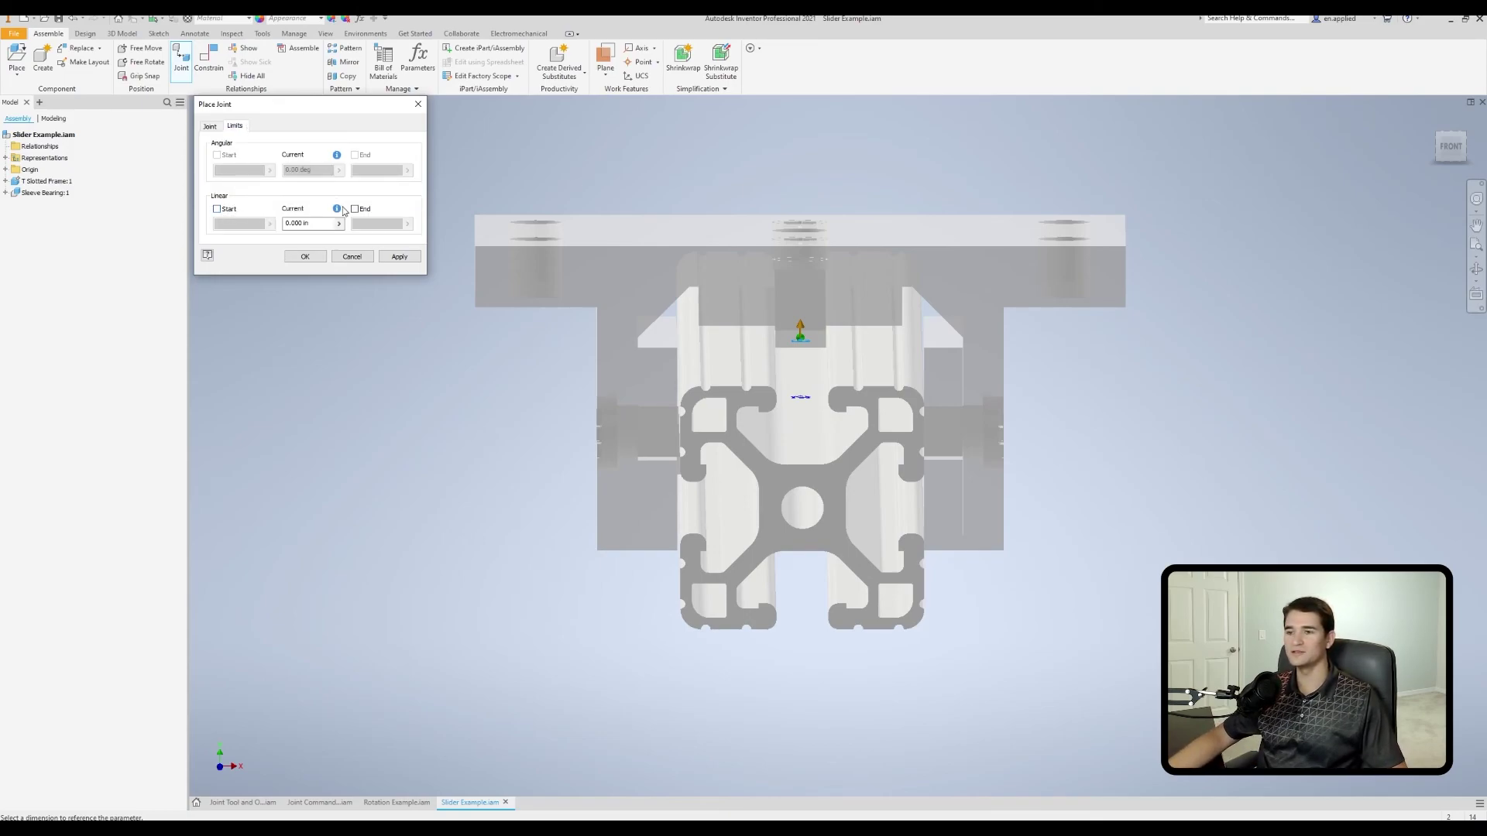
pyautogui.click(210, 126)
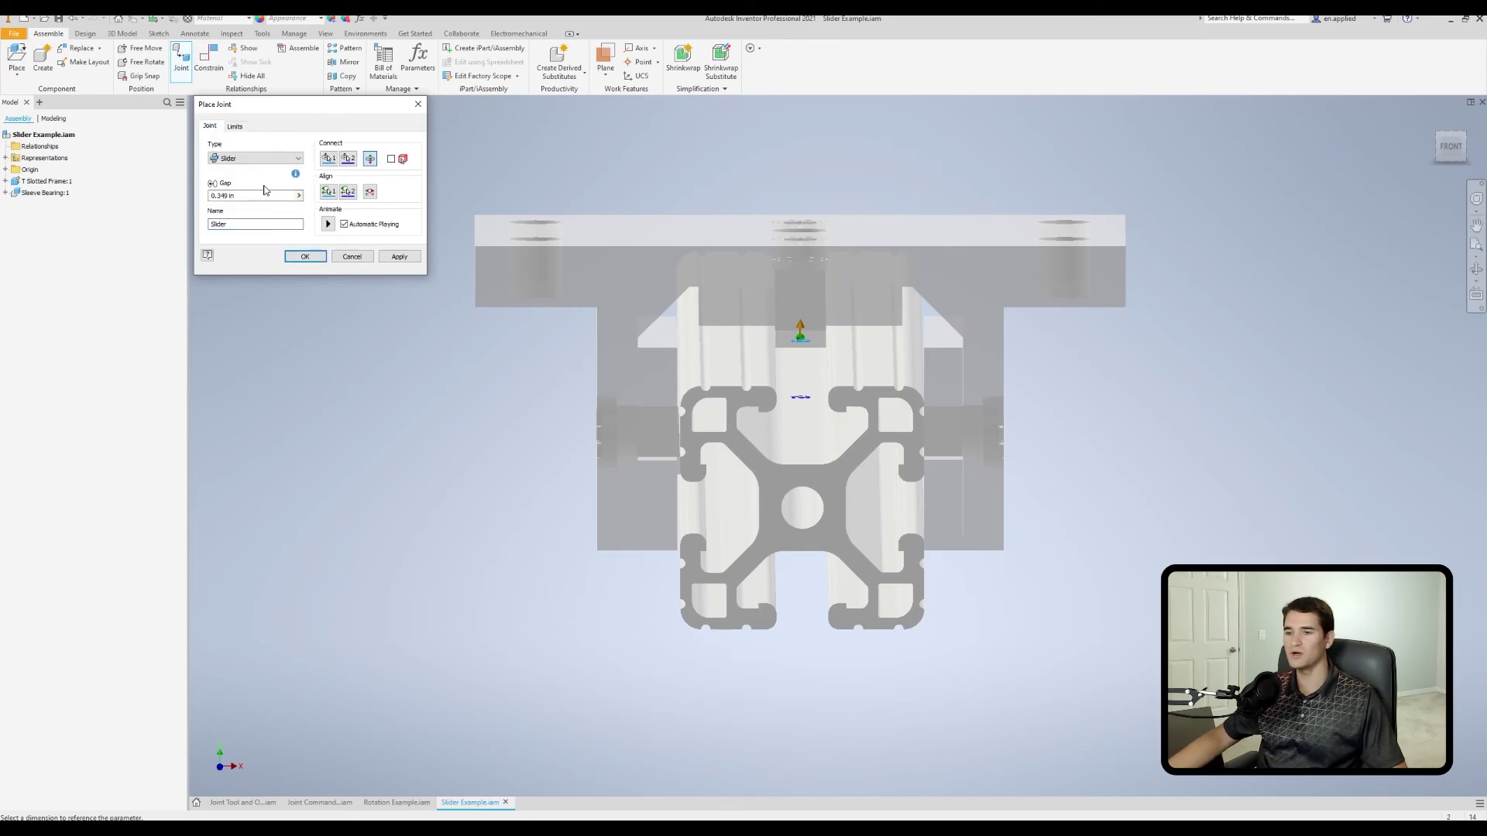
pyautogui.click(305, 256)
# Slide the sleeve bearing along the T-slotted frame to test the slider joint.
pyautogui.keyDown('shift'); pyautogui.moveTo(361, 356); pyautogui.dragTo(371, 367, button='middle'); pyautogui.keyUp('shift')
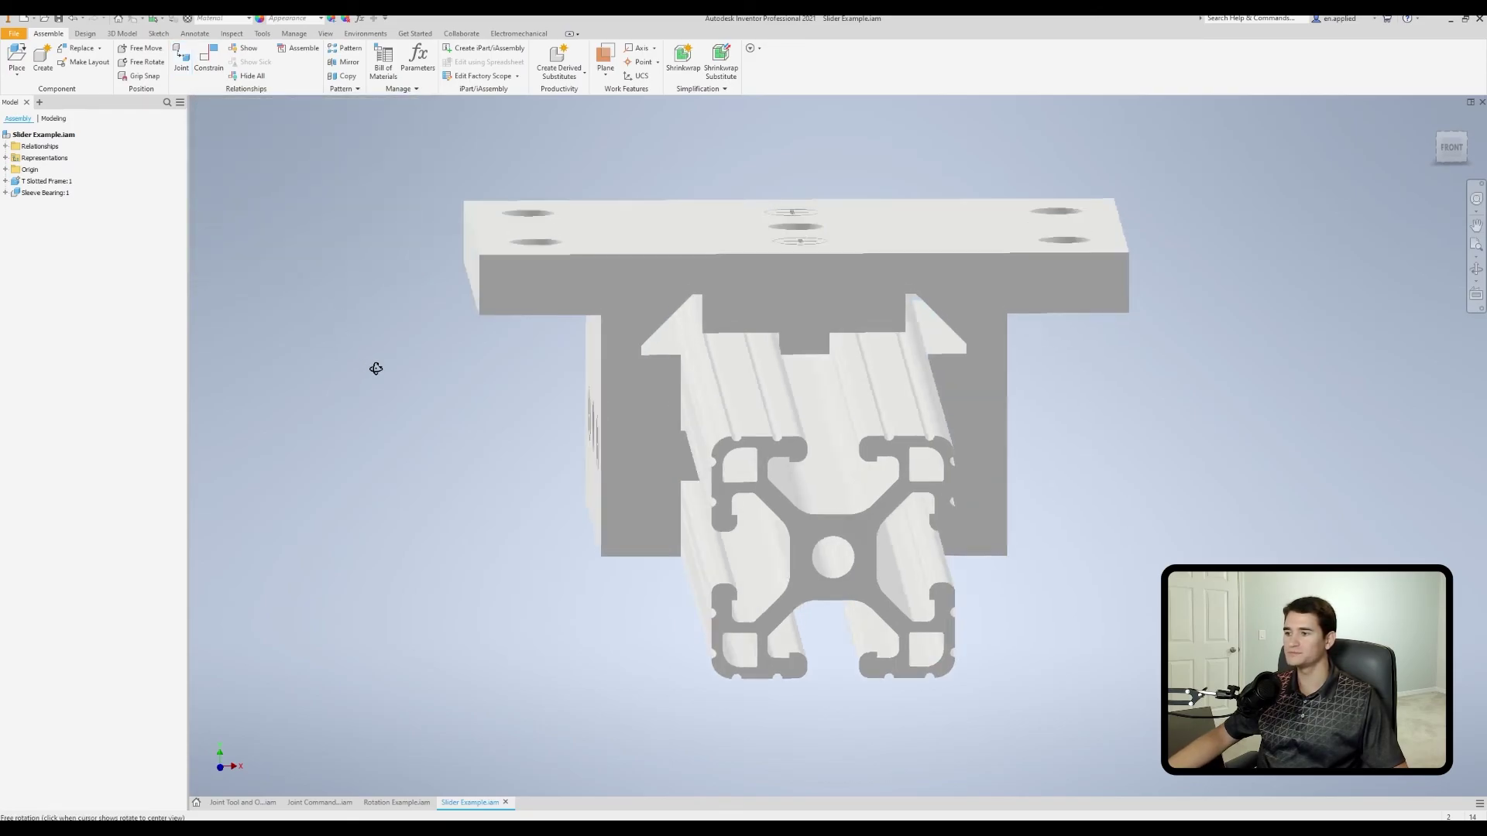
pyautogui.press('F6')
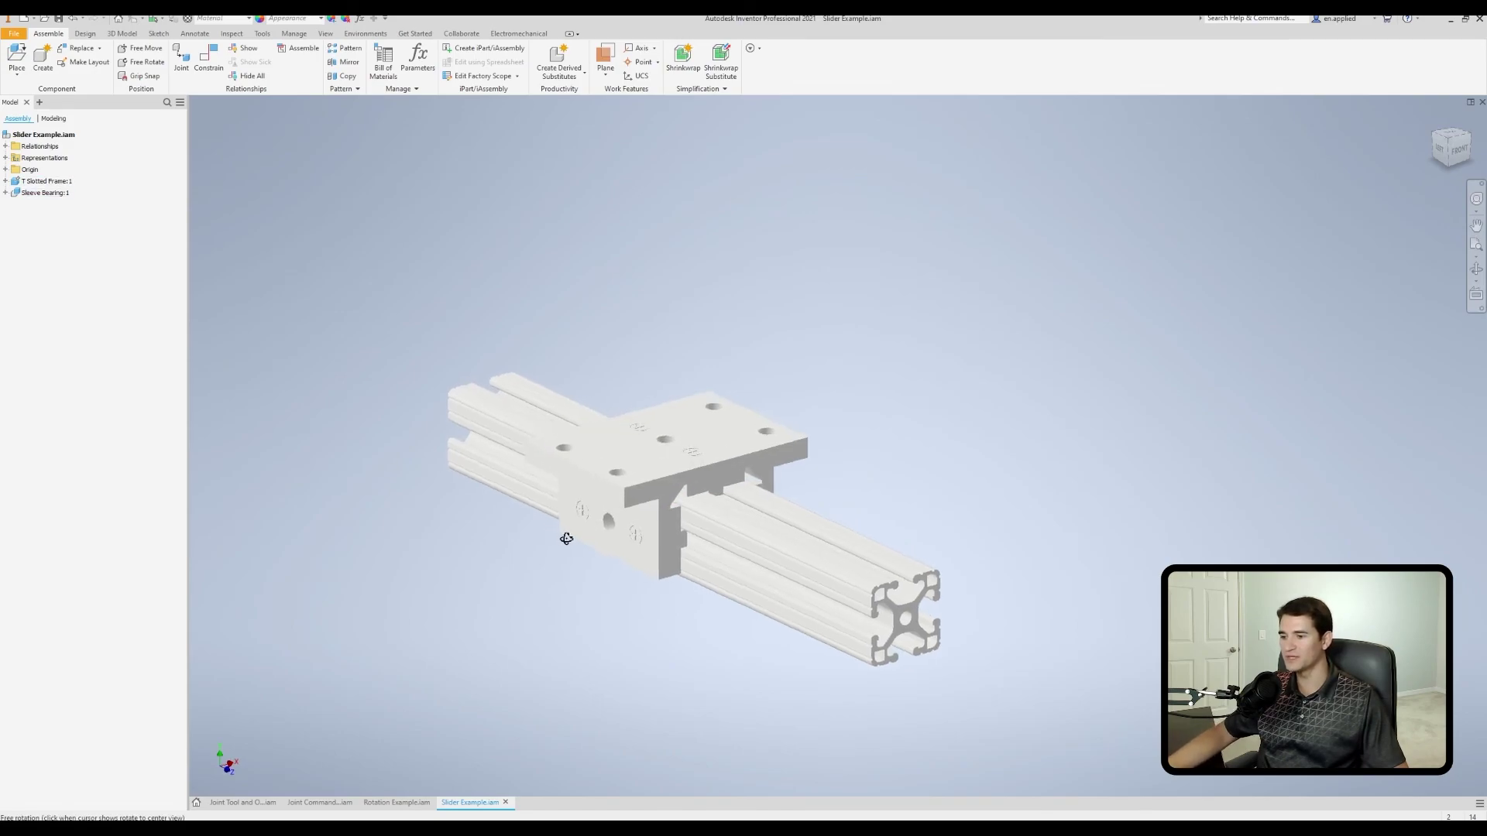
pyautogui.keyDown('shift'); pyautogui.moveTo(566, 539); pyautogui.dragTo(597, 539, button='middle'); pyautogui.keyUp('shift')
pyautogui.click(598, 540)
pyautogui.moveTo(659, 502); pyautogui.dragTo(728, 682)
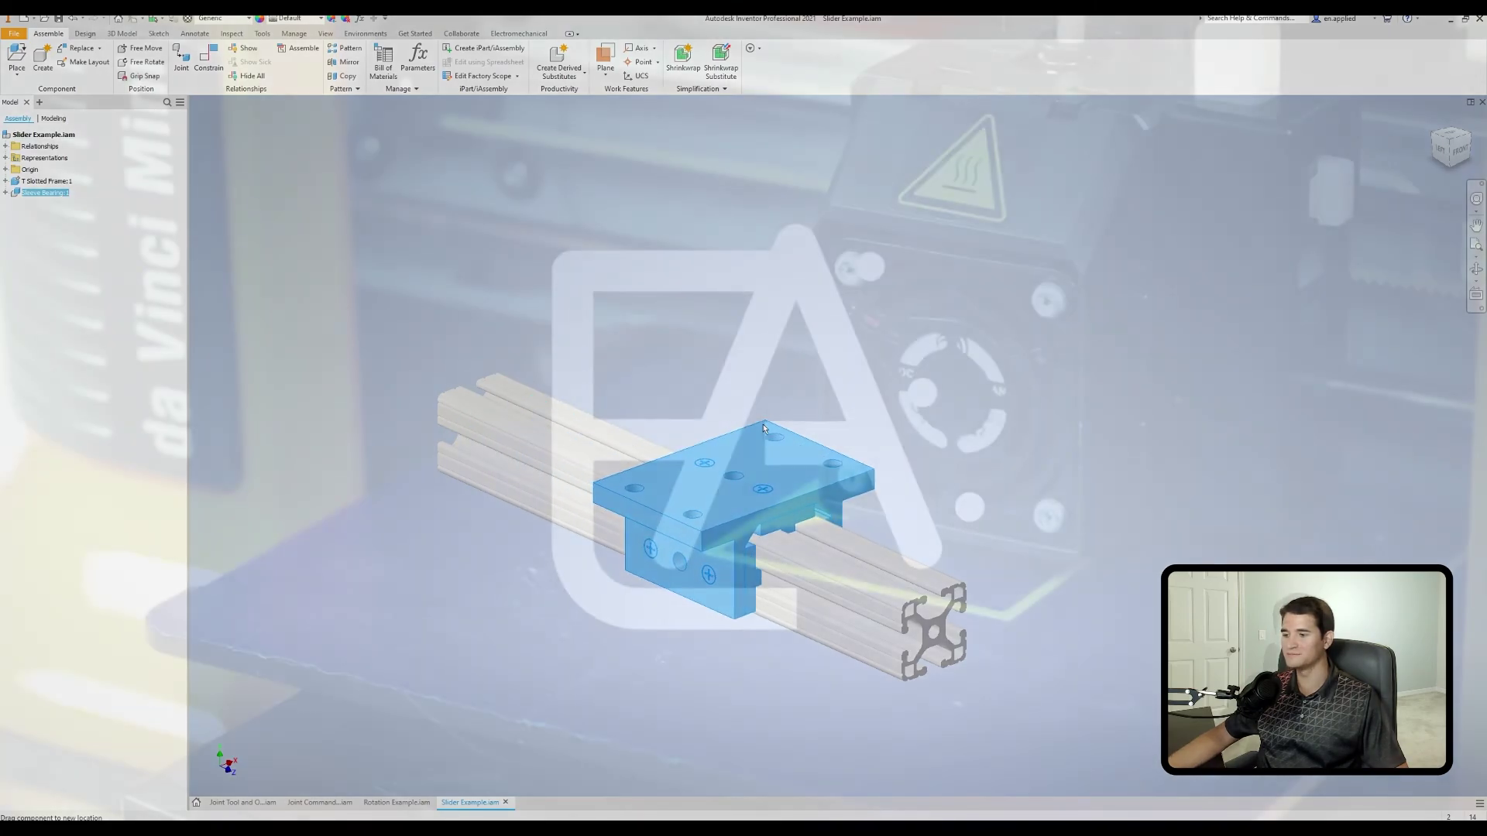